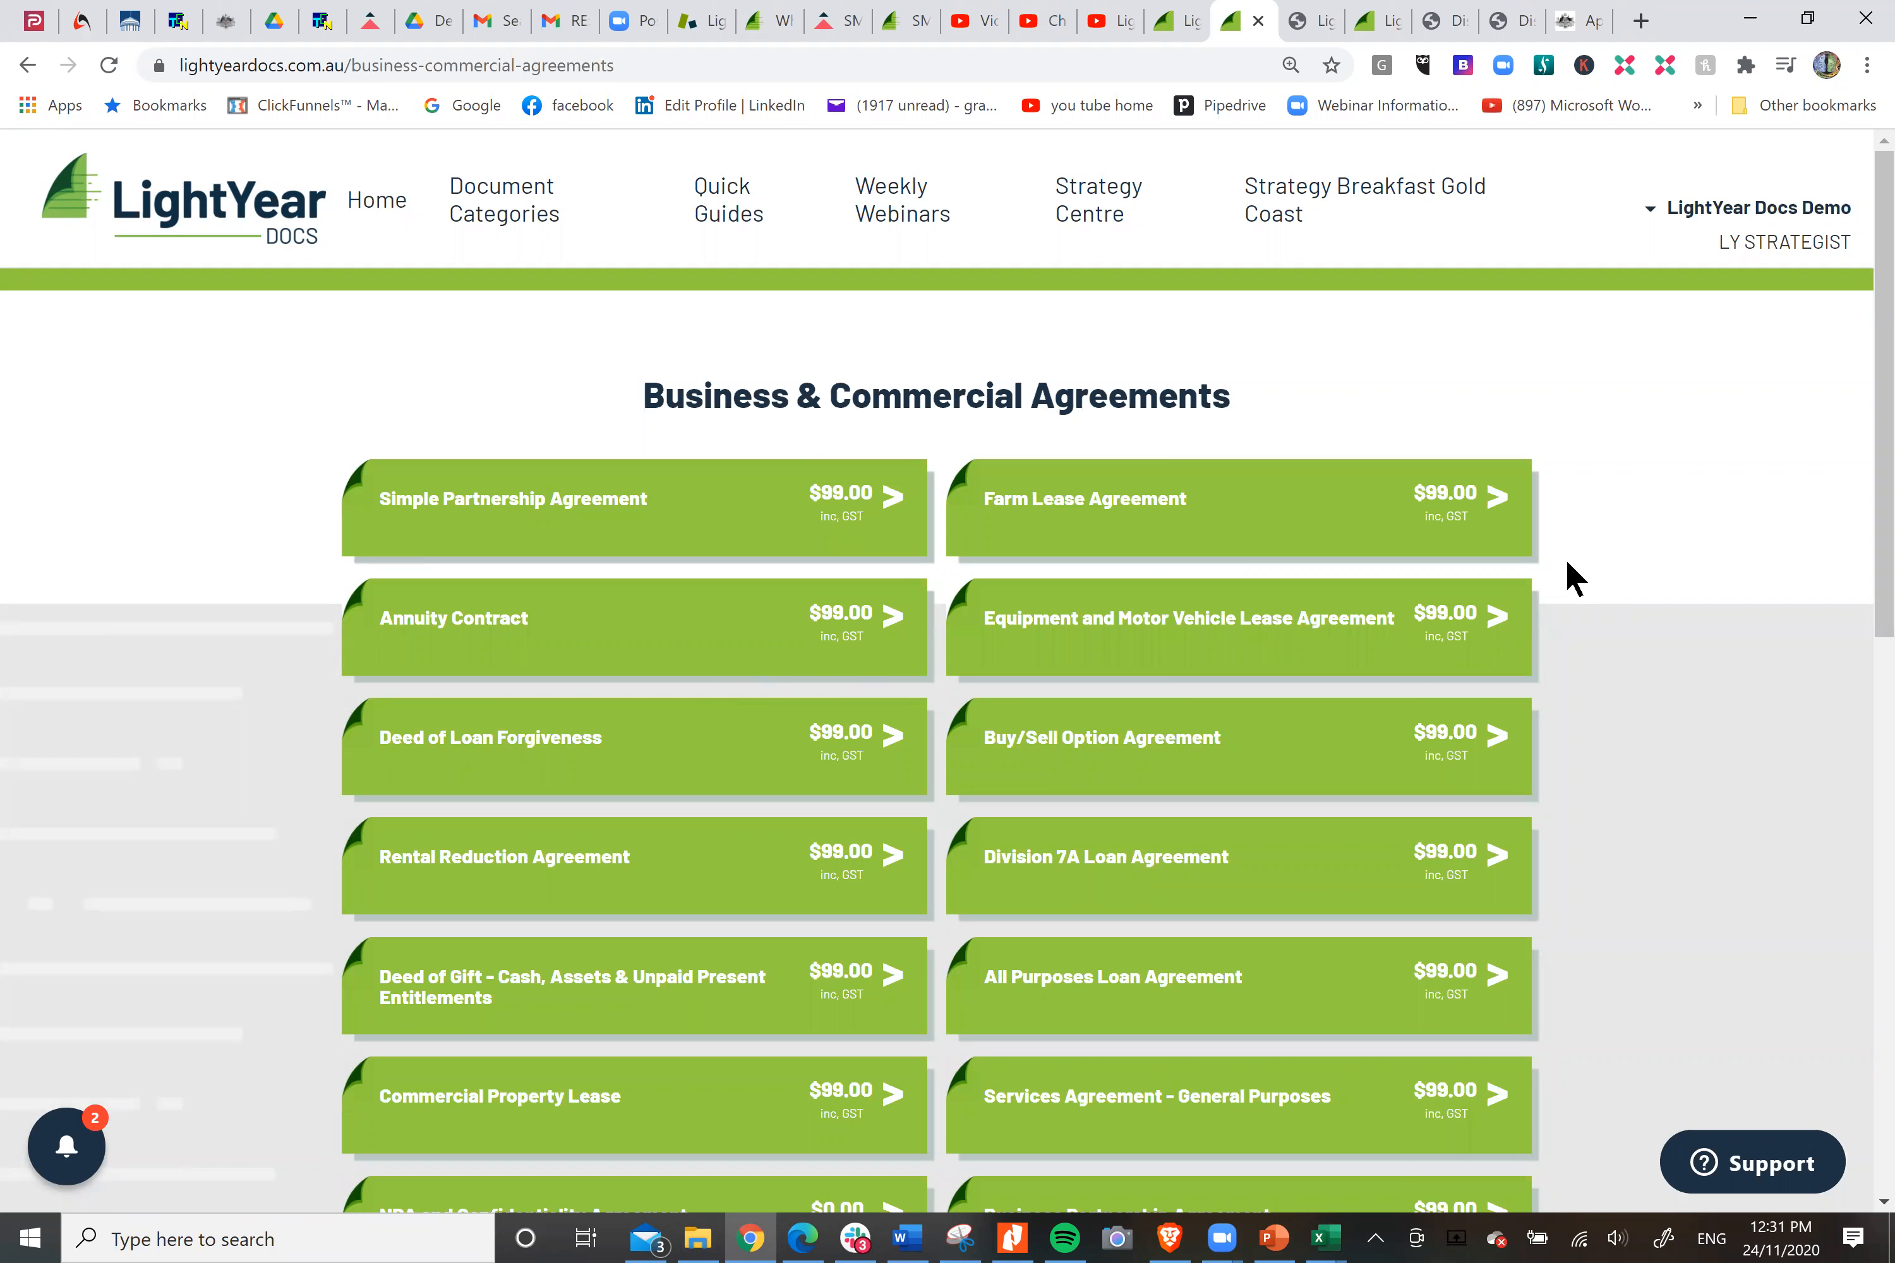
Open the Division 7A Loan Agreement from the business and commercial agreements and start a new document.
{"action": "scroll", "coordinate": [1567, 562], "scroll_direction": "down", "scroll_amount": 1}
{"action": "scroll", "coordinate": [1566, 563], "scroll_direction": "down", "scroll_amount": 3}
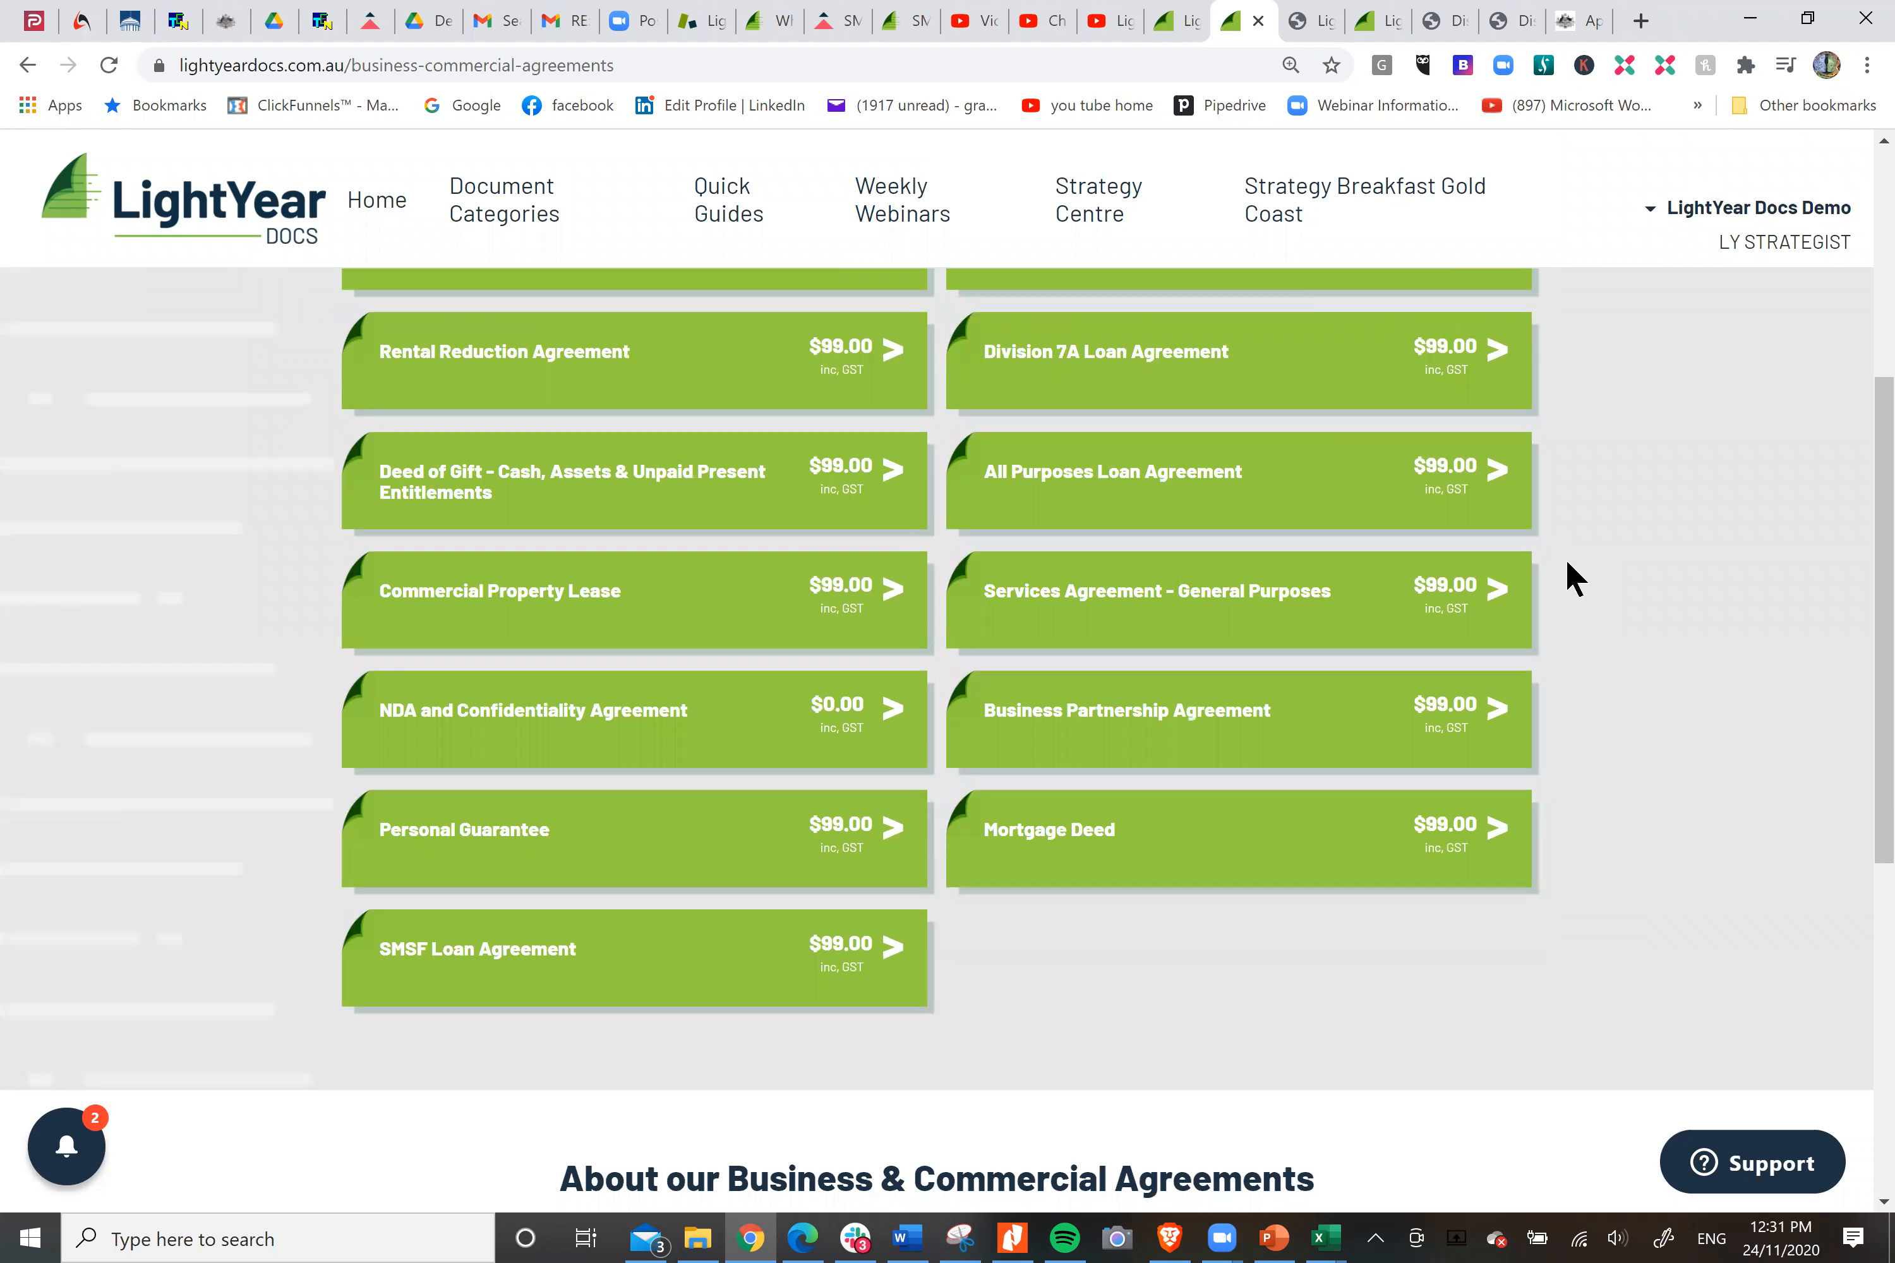
{"action": "scroll", "coordinate": [1566, 562], "scroll_direction": "up", "scroll_amount": 3}
{"action": "left_click", "coordinate": [1056, 731]}
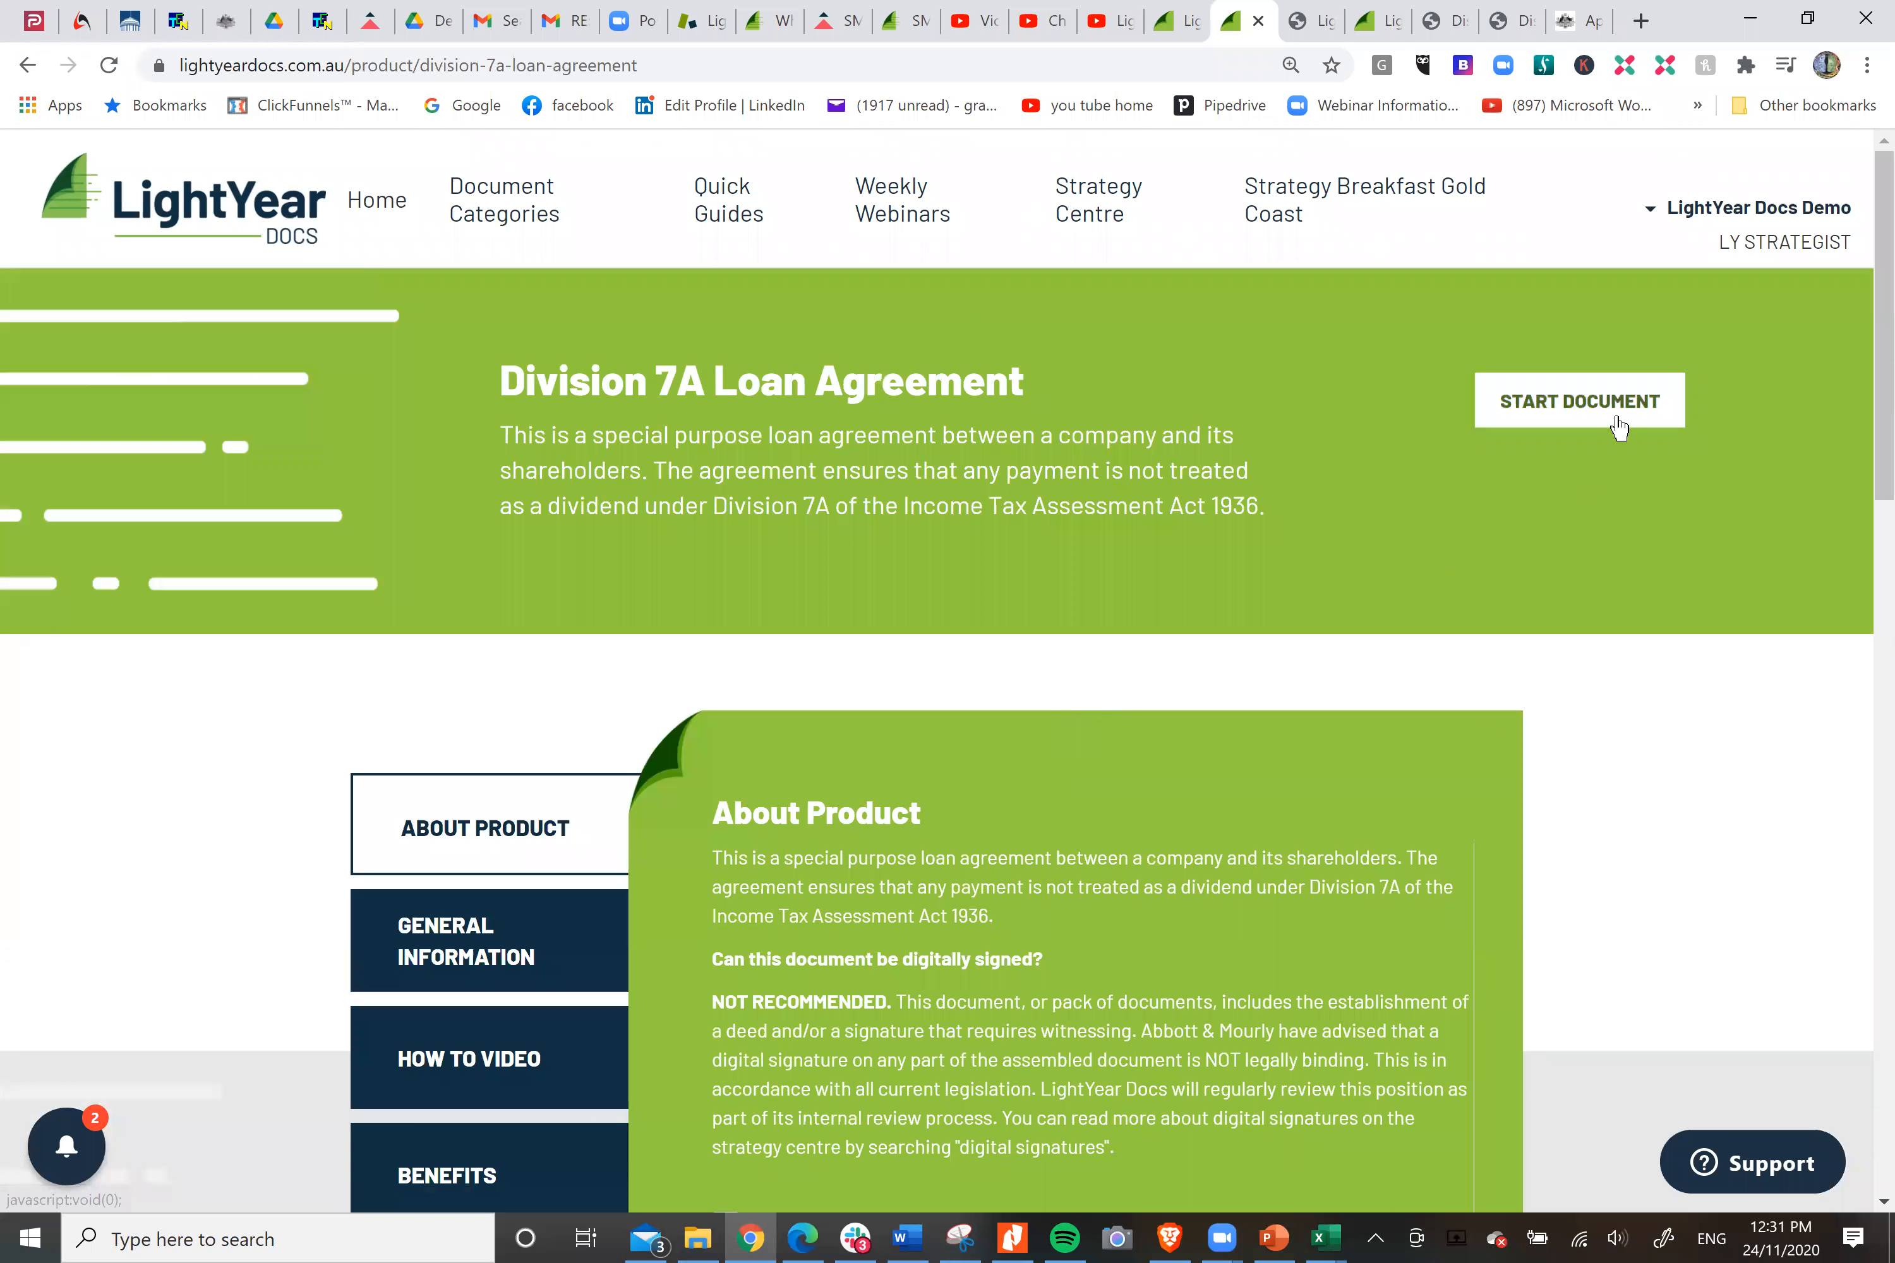
{"action": "left_click", "coordinate": [1610, 413]}
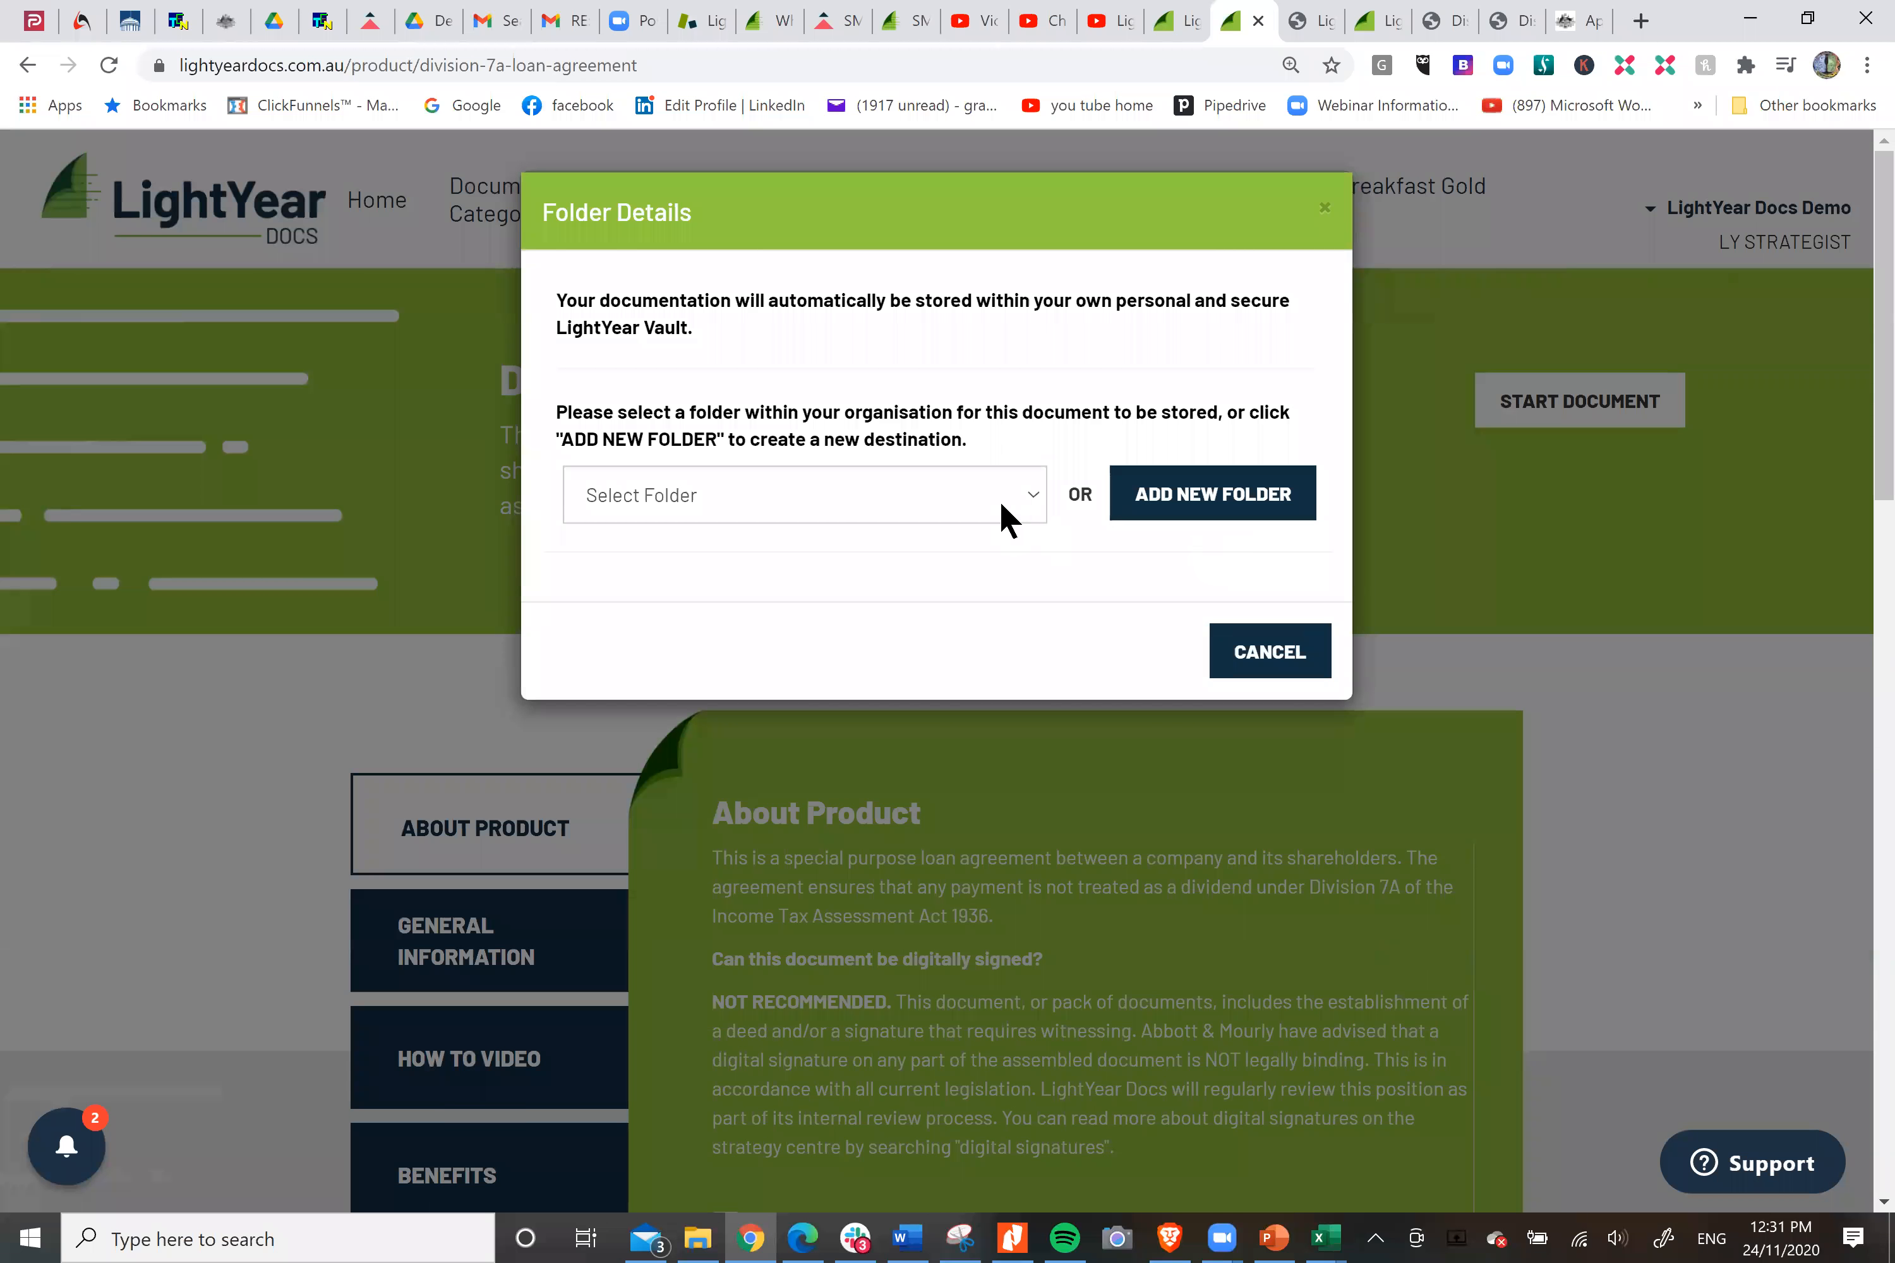
Store the document in the Abbott Test folder, name it "Smith Company Div 7A Loan" and launch its interview.
{"action": "left_click", "coordinate": [1002, 506]}
{"action": "left_click", "coordinate": [823, 667]}
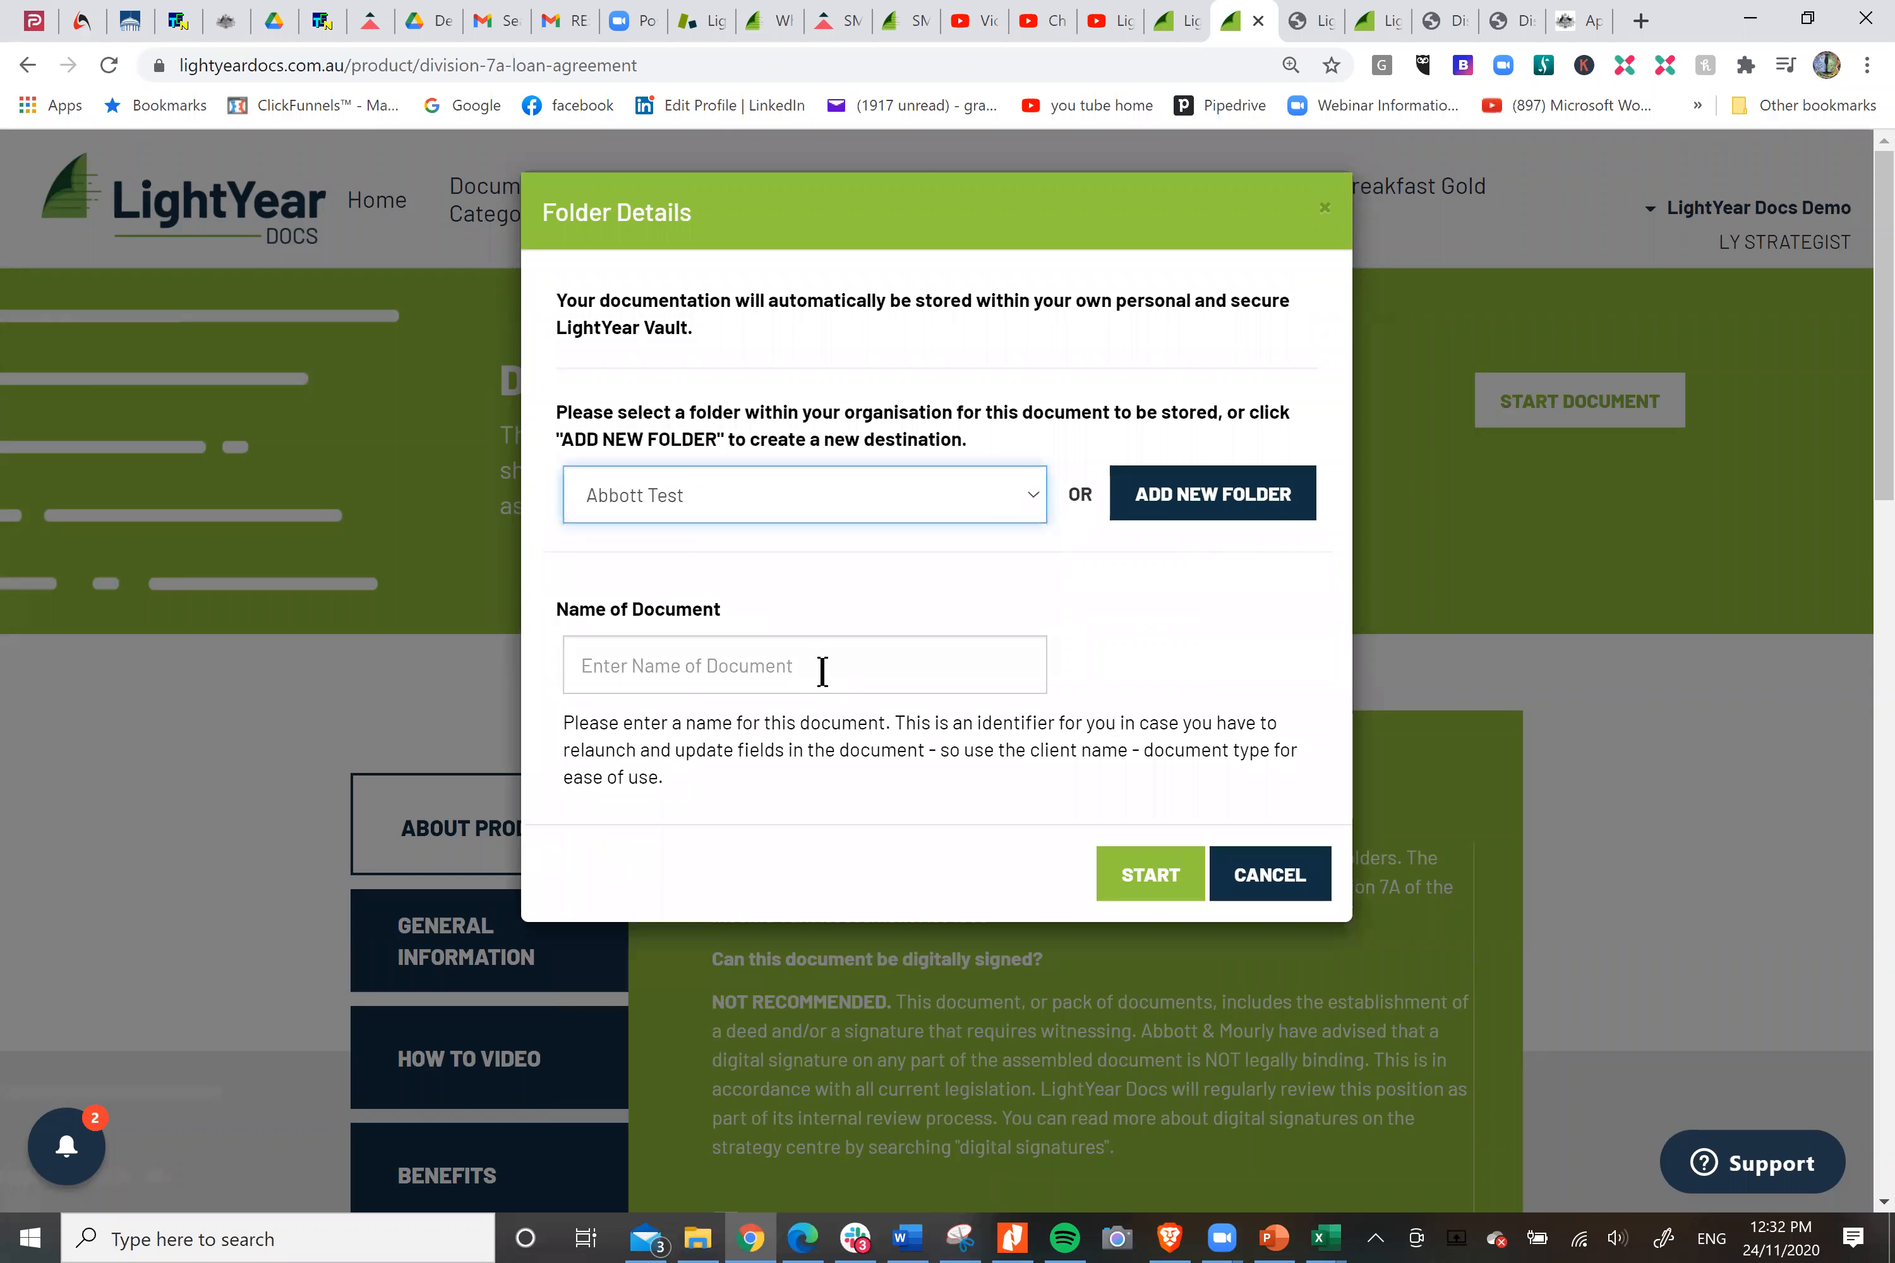
{"action": "left_click", "coordinate": [839, 665]}
{"action": "type", "text": "Smith Company Div 7A Loan"}
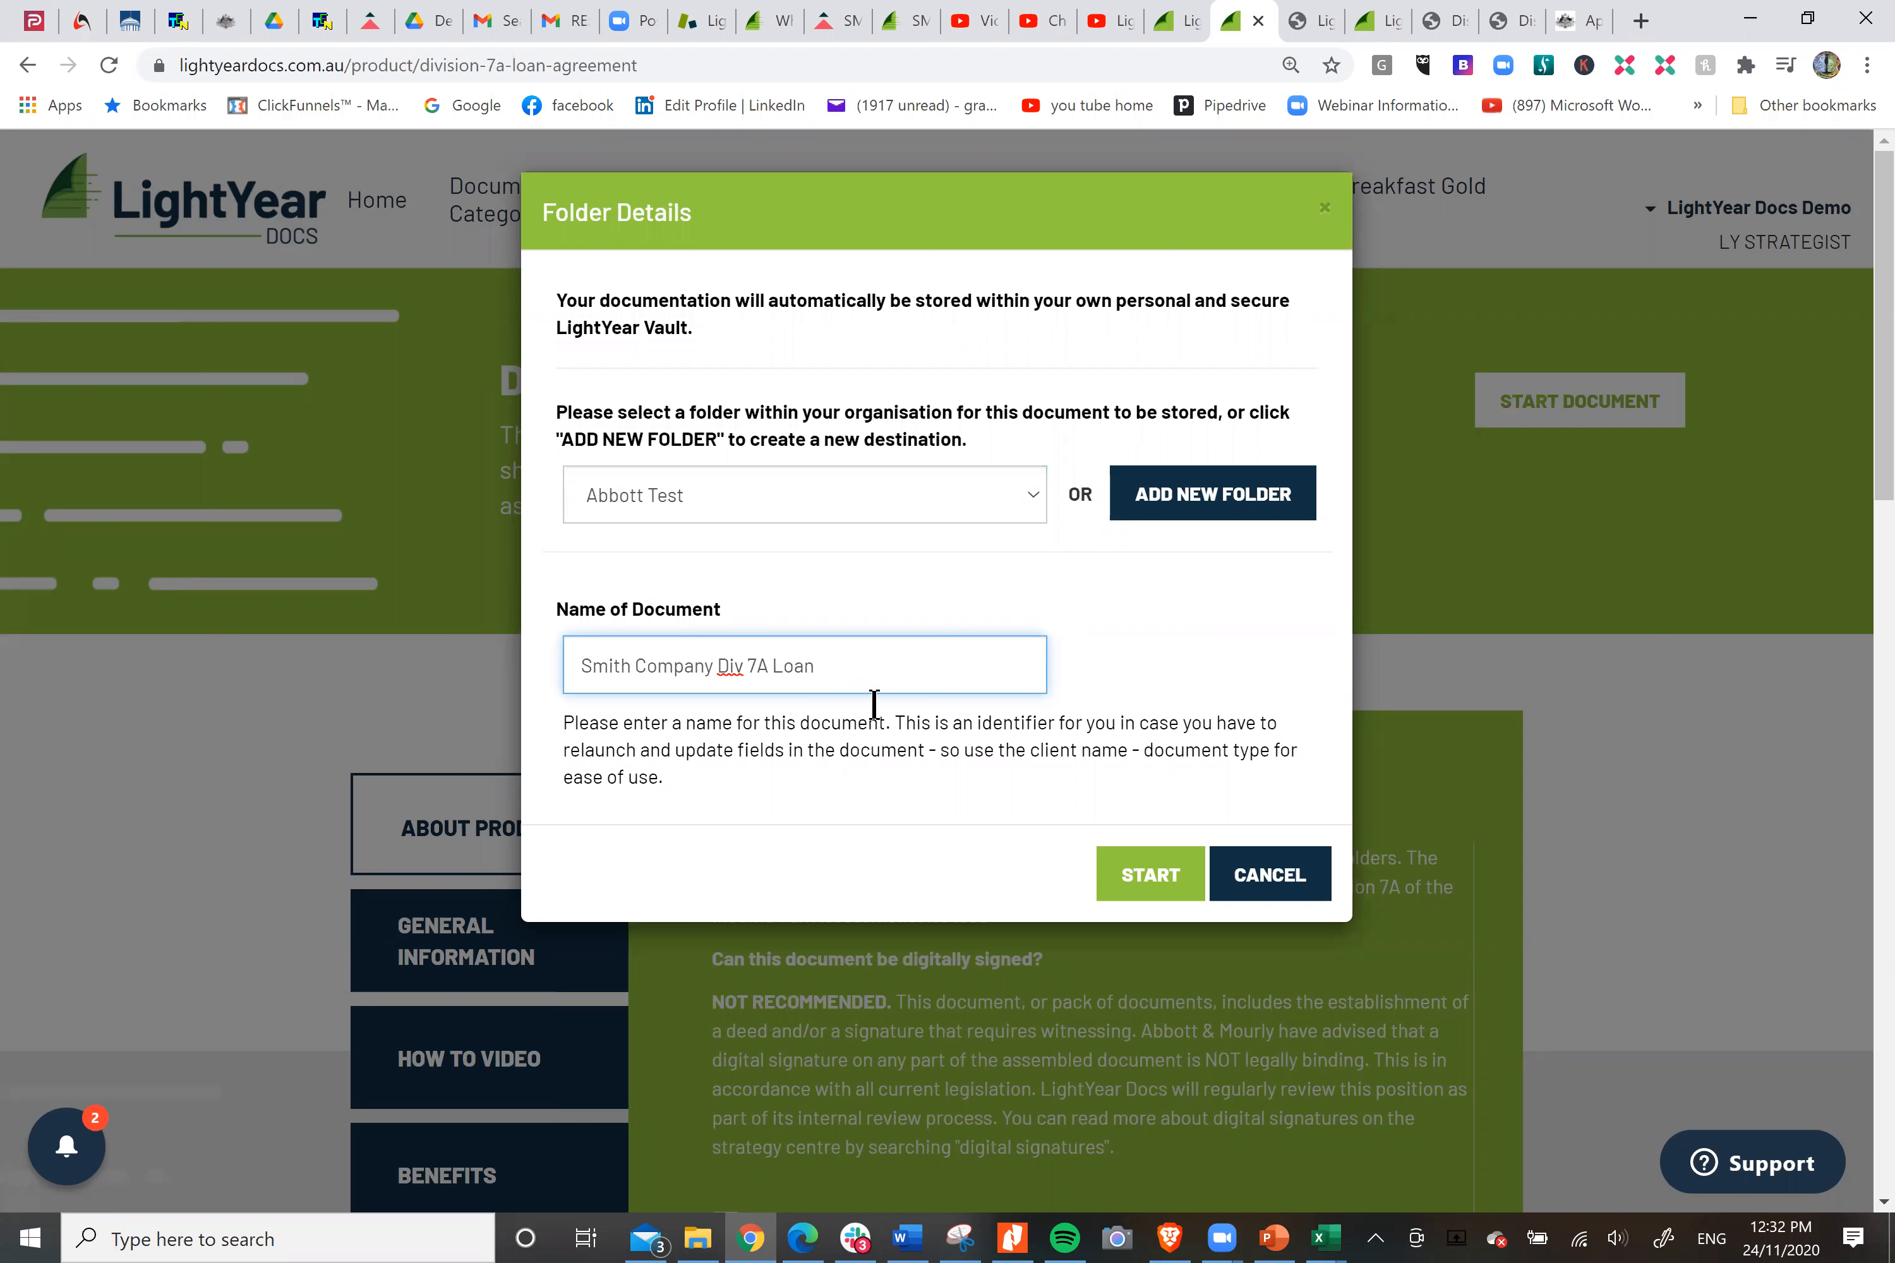
{"action": "left_click", "coordinate": [1149, 878]}
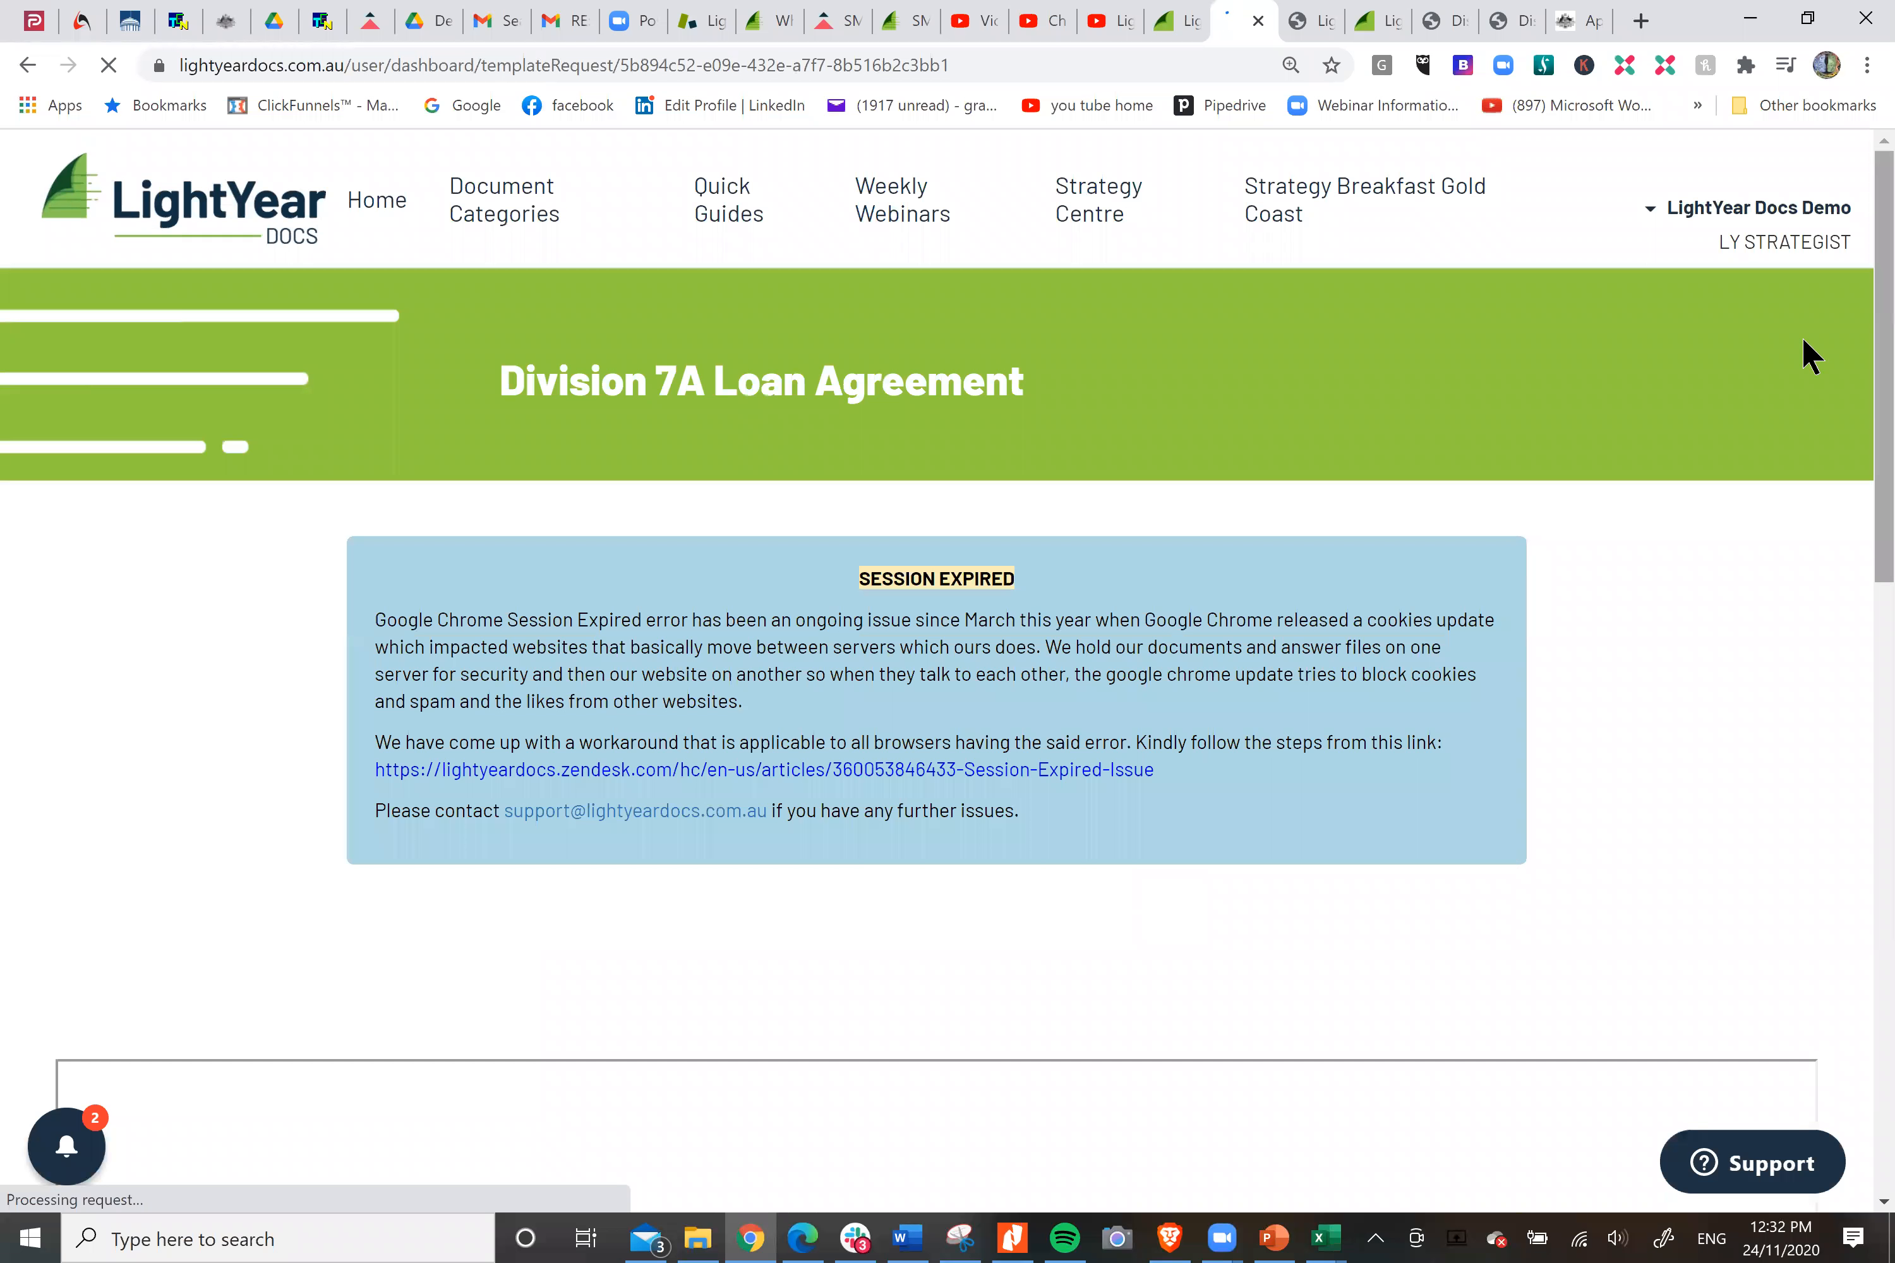
In the document set-up, enter "Division 7A loan" as the document name and AM001 as the logo tag.
{"action": "scroll", "coordinate": [1777, 412], "scroll_direction": "down", "scroll_amount": 5}
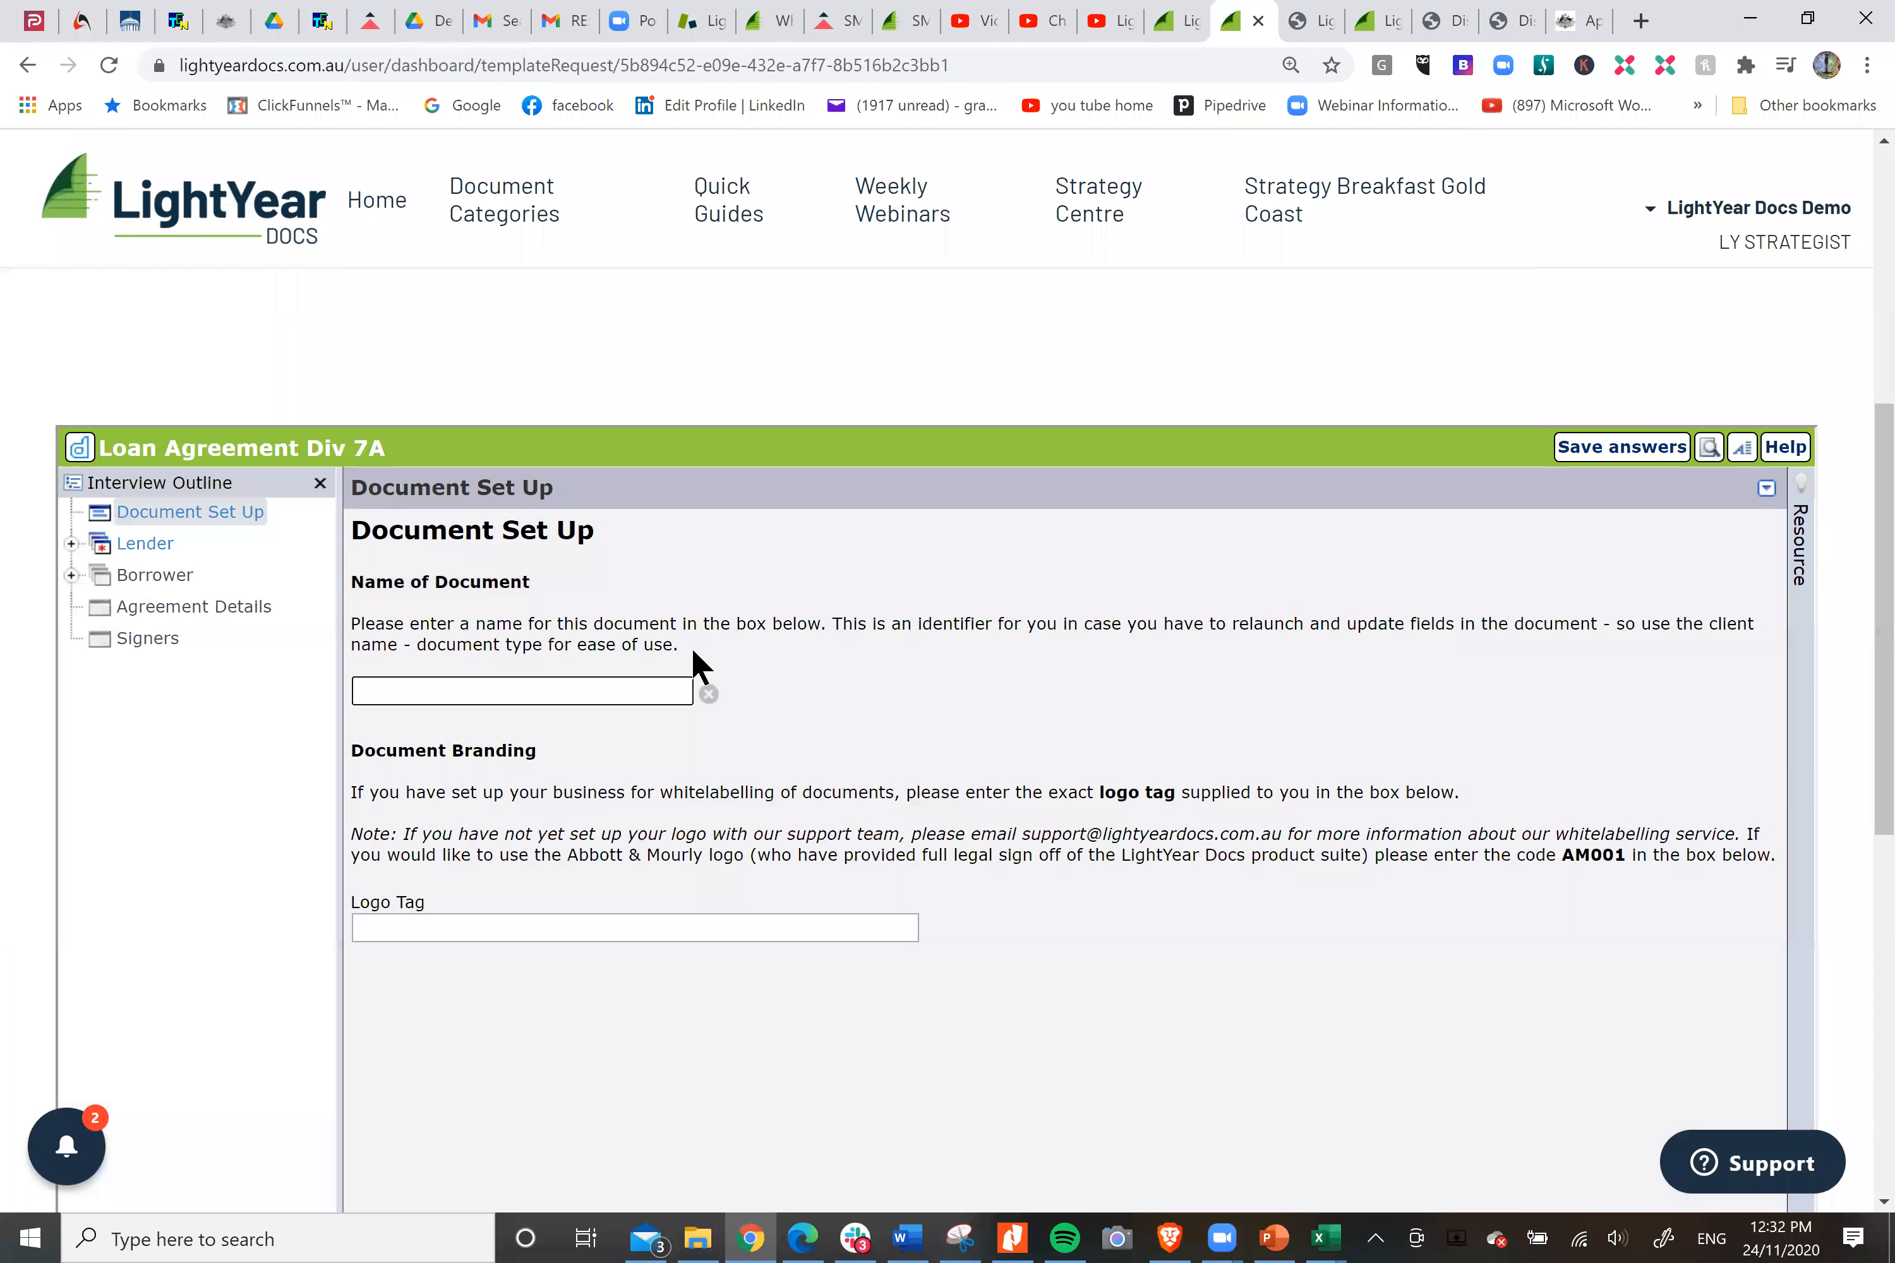
{"action": "left_click", "coordinate": [451, 687]}
{"action": "type", "text": "Divisoin"}
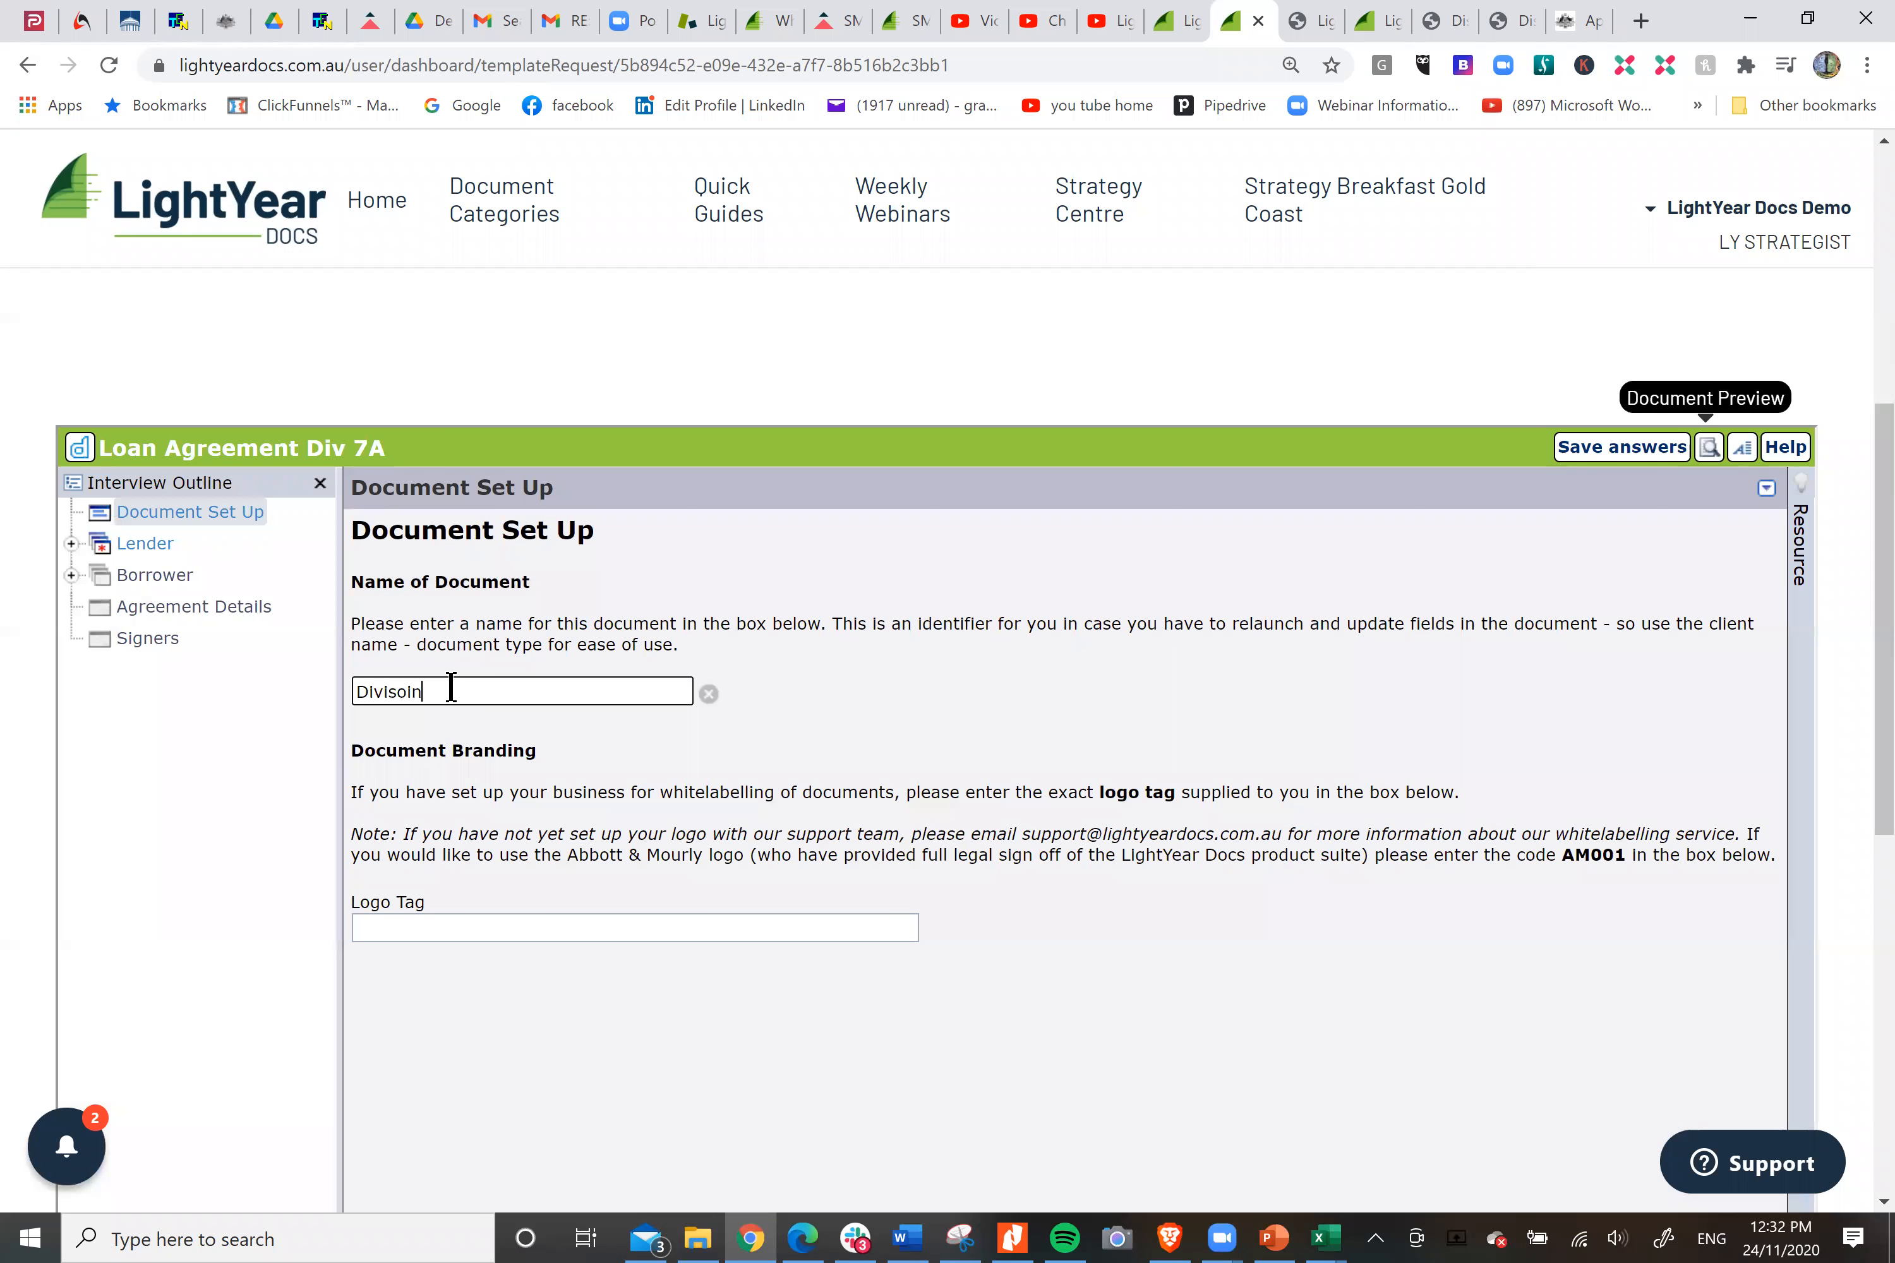
{"action": "key", "text": "BackSpace"}
{"action": "key", "text": "BackSpace"}
{"action": "key", "text": "BackSpace"}
{"action": "type", "text": "ion 7A loan"}
{"action": "left_click", "coordinate": [506, 929]}
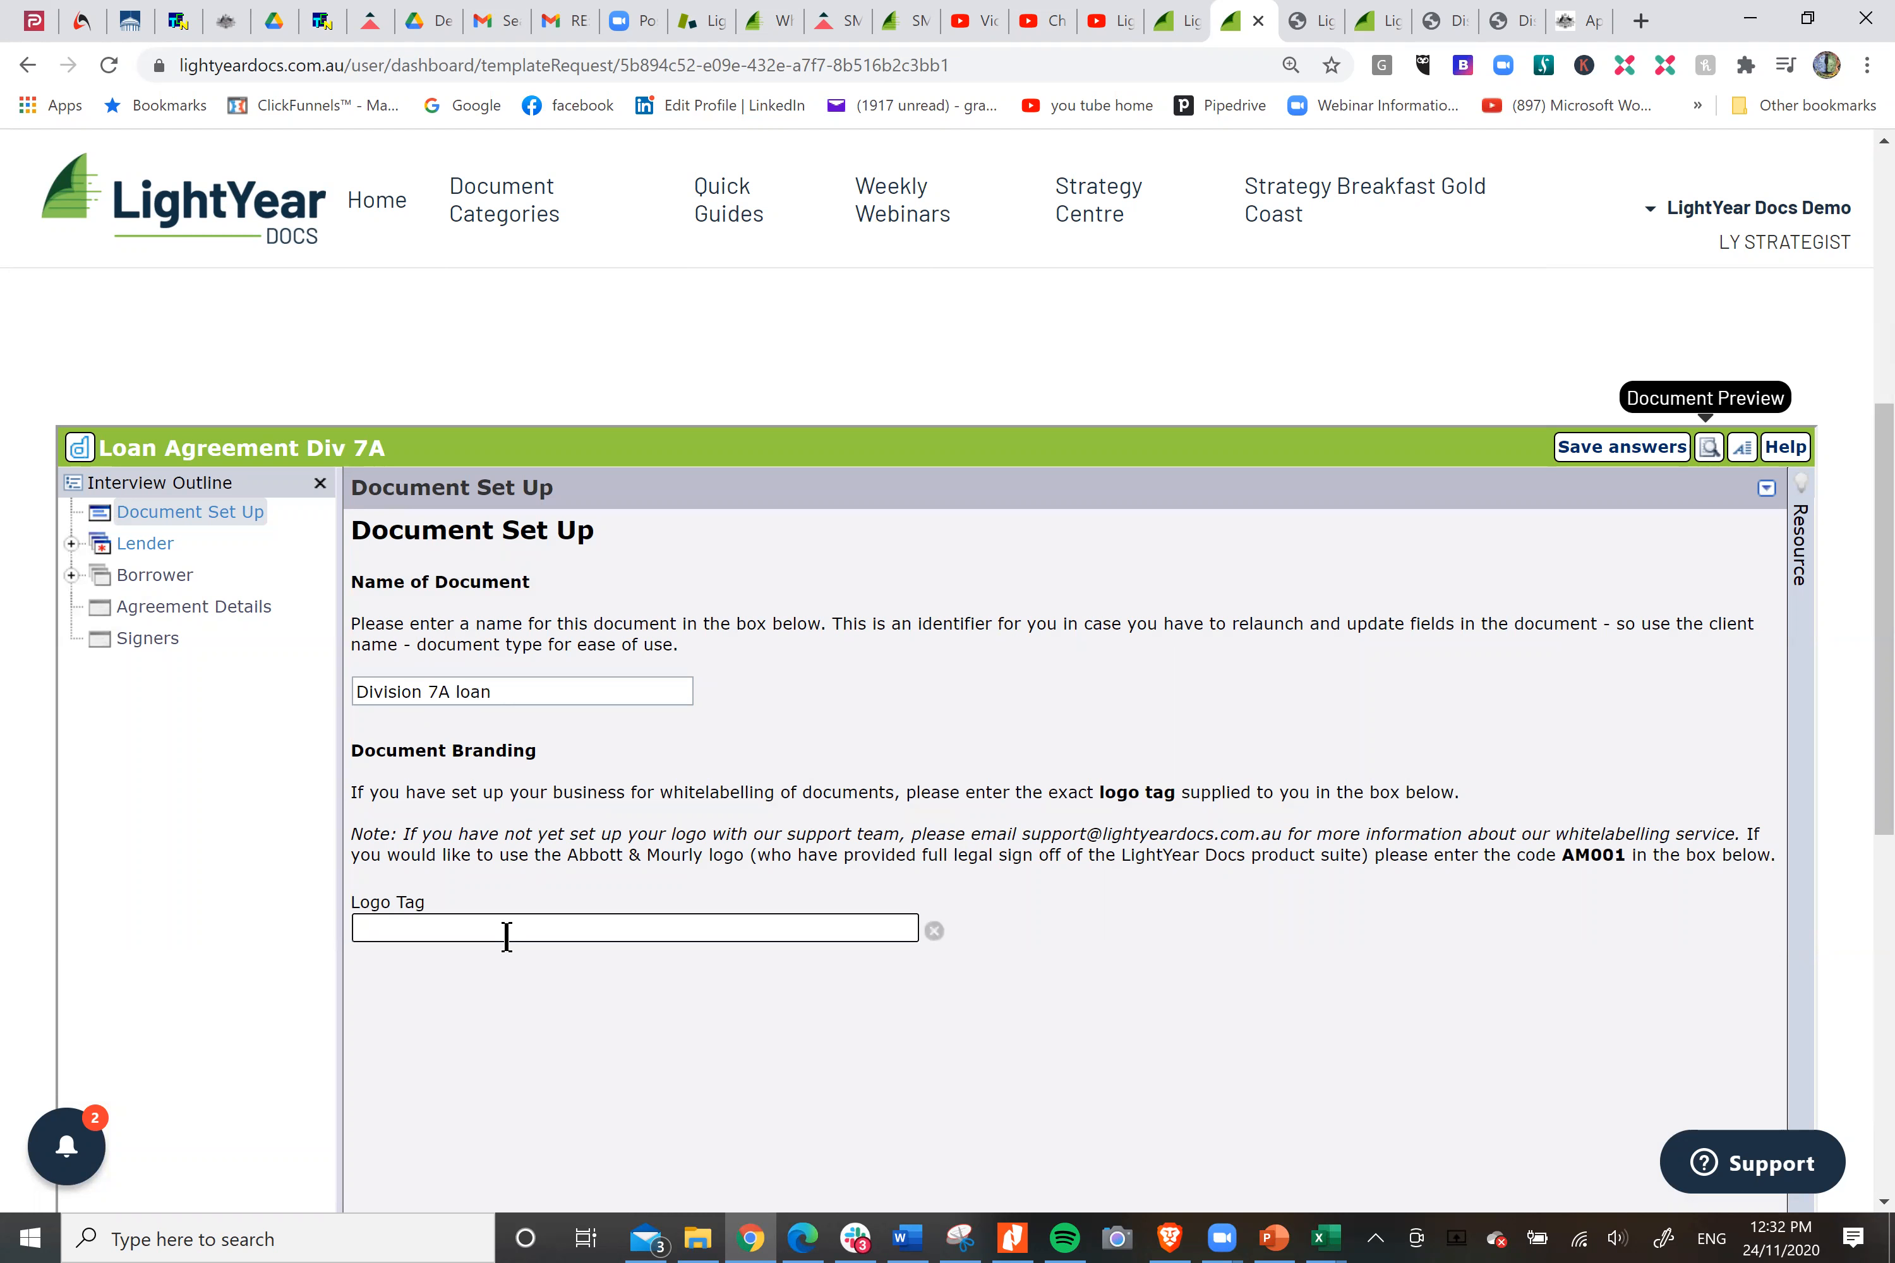
{"action": "type", "text": "AM001"}
Set the lender as a company with the full name "Smith Bucket" and enter its ACN.
{"action": "left_click", "coordinate": [145, 545]}
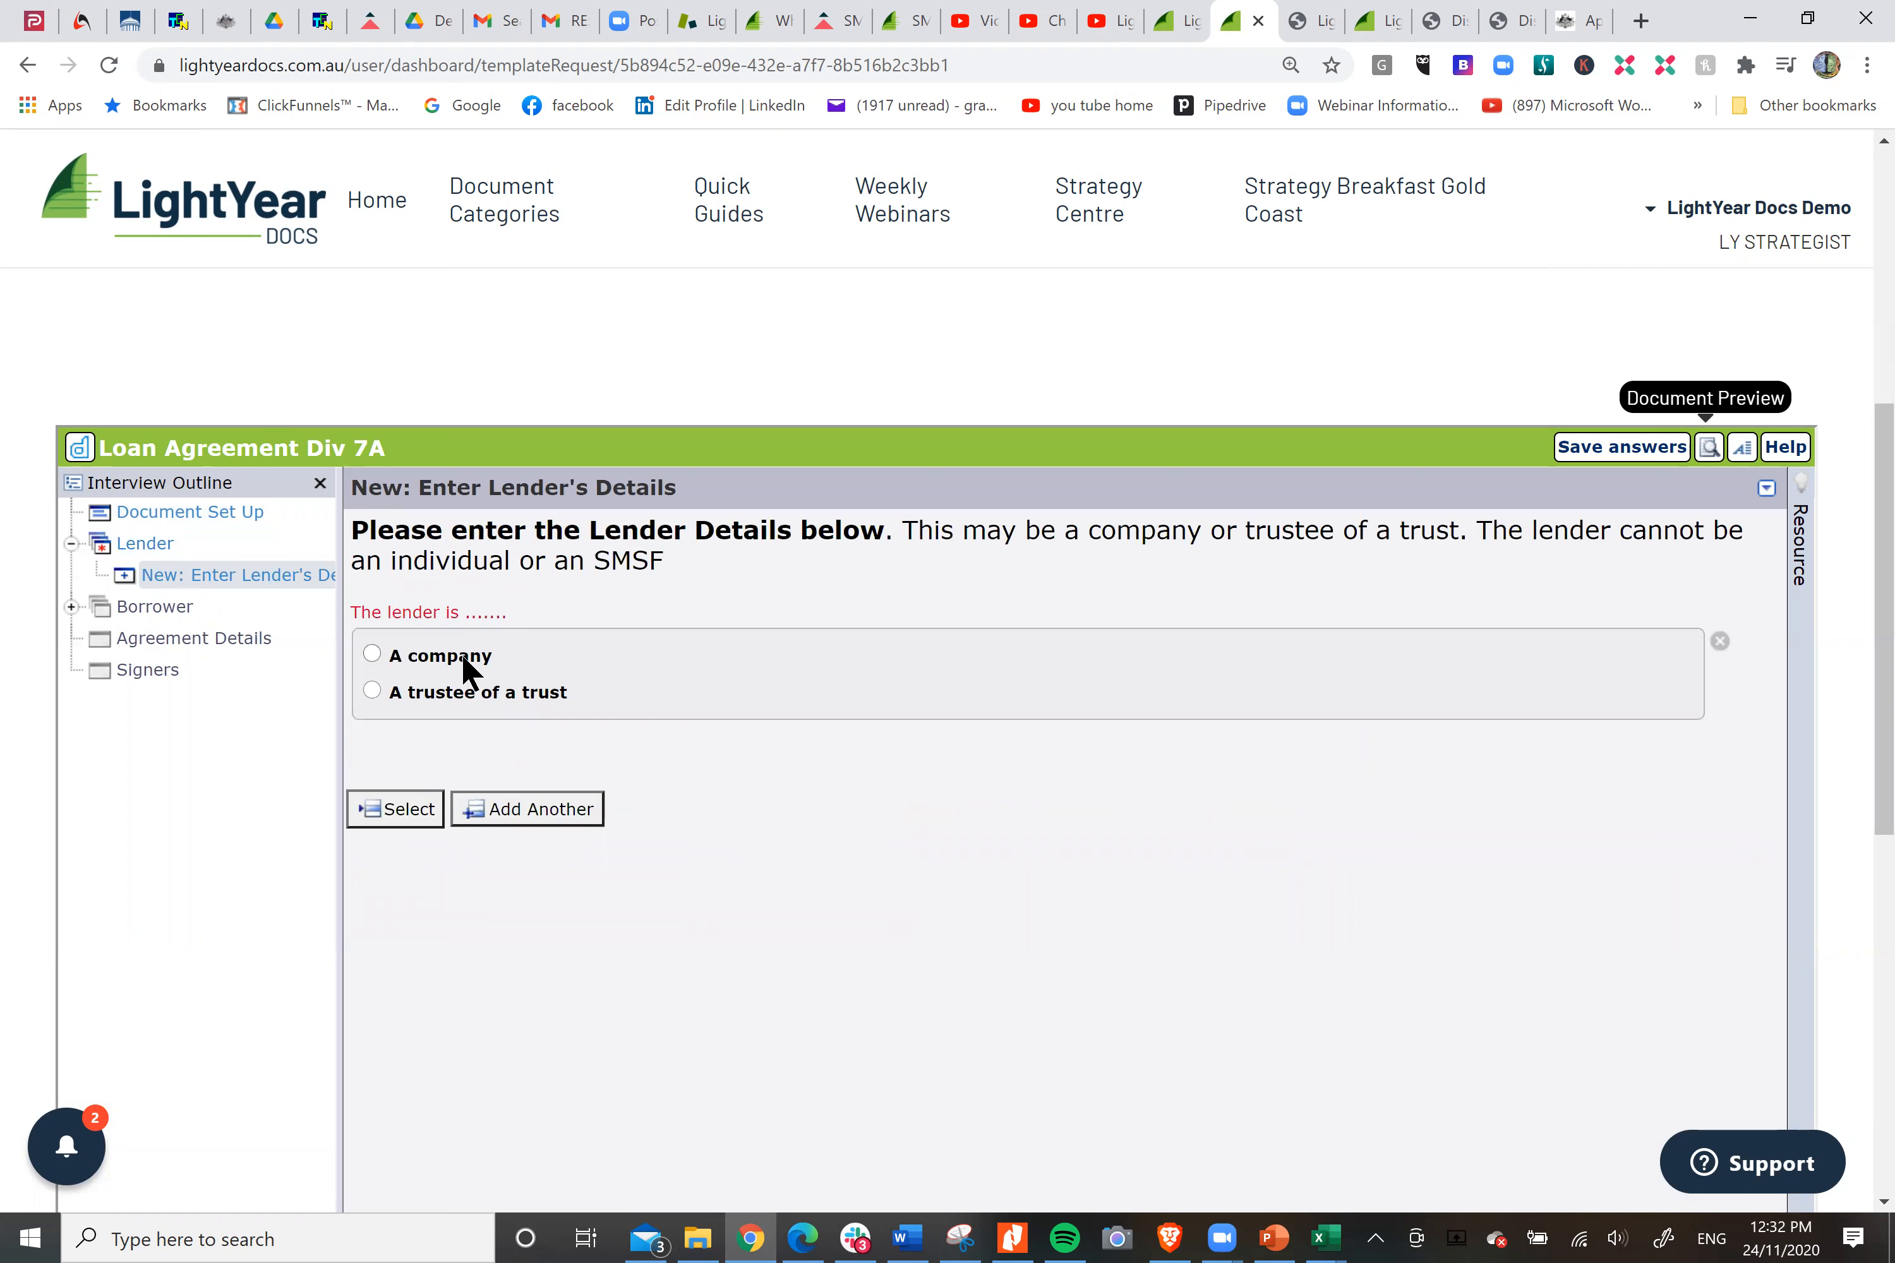
{"action": "left_click", "coordinate": [462, 657]}
{"action": "left_click", "coordinate": [626, 868]}
{"action": "type", "text": "Smith "}
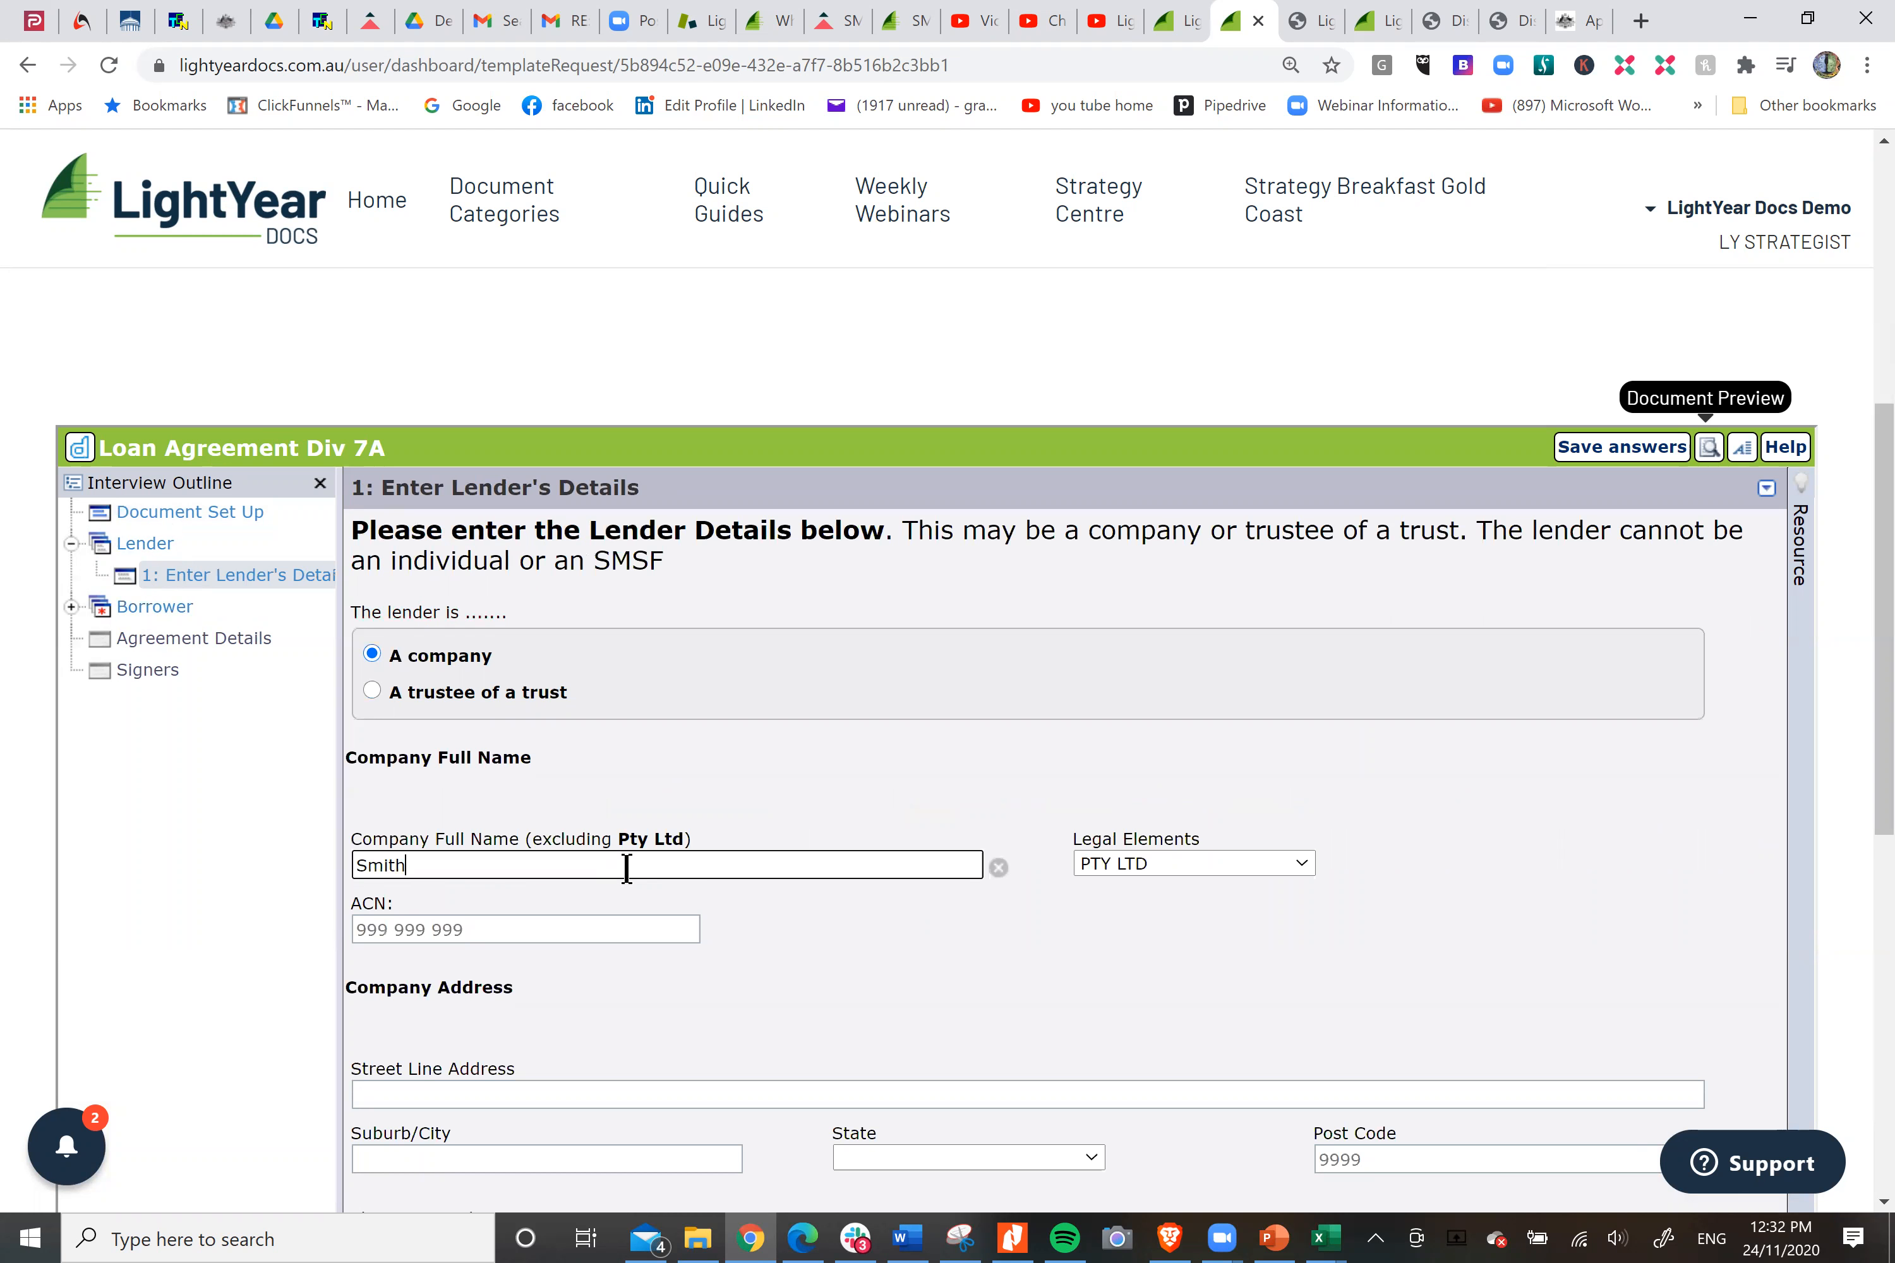
{"action": "type", "text": "Bucket"}
{"action": "key", "text": "Tab"}
{"action": "key", "text": "Tab"}
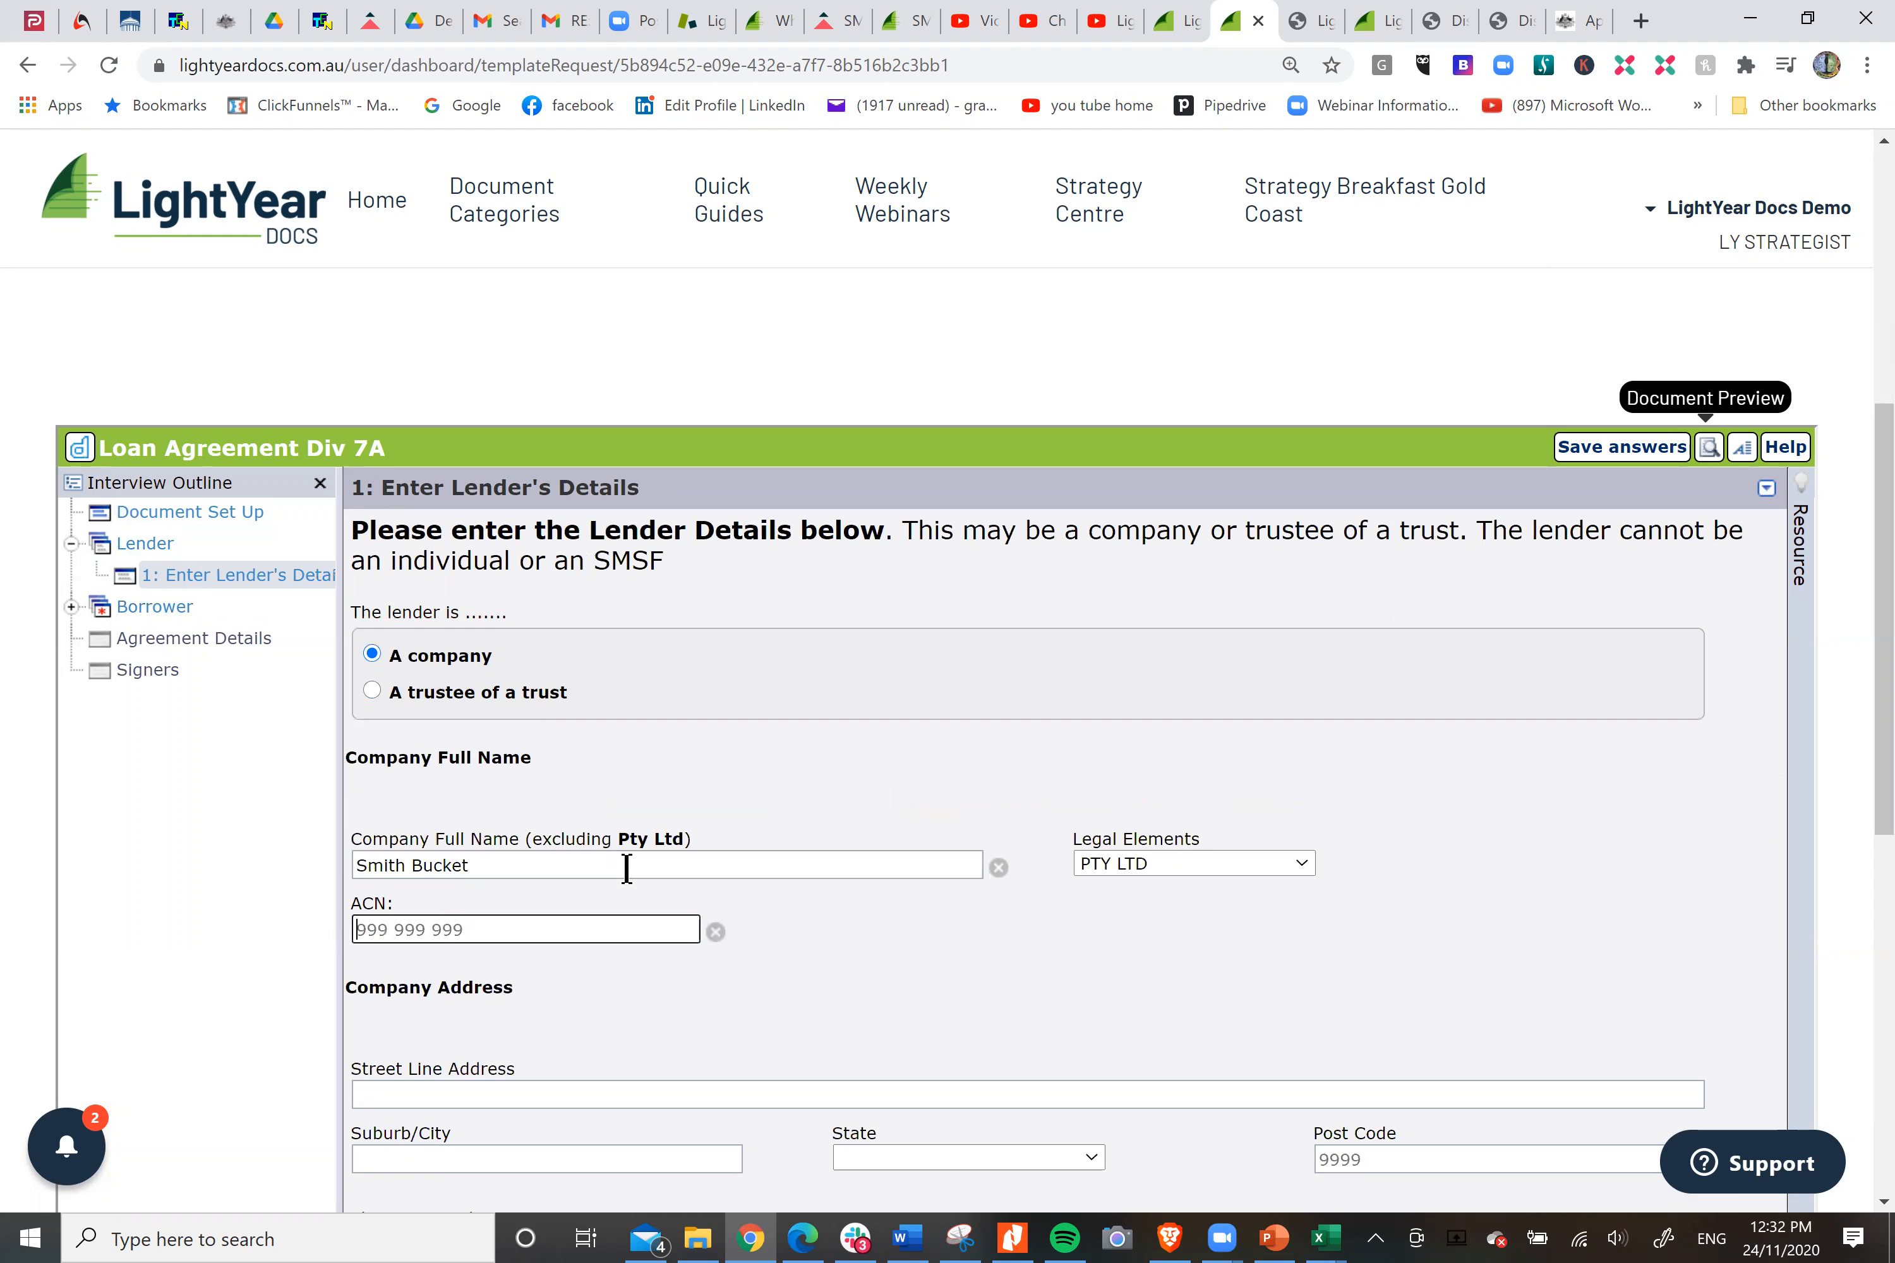
{"action": "type", "text": "121 444 444"}
Fill in the lender company's street address, suburb, state and post code.
{"action": "scroll", "coordinate": [1244, 717], "scroll_direction": "down", "scroll_amount": 2}
{"action": "left_click", "coordinate": [586, 840]}
{"action": "type", "text": "5 Smith Street"}
{"action": "key", "text": "Tab"}
{"action": "type", "text": "Sydney"}
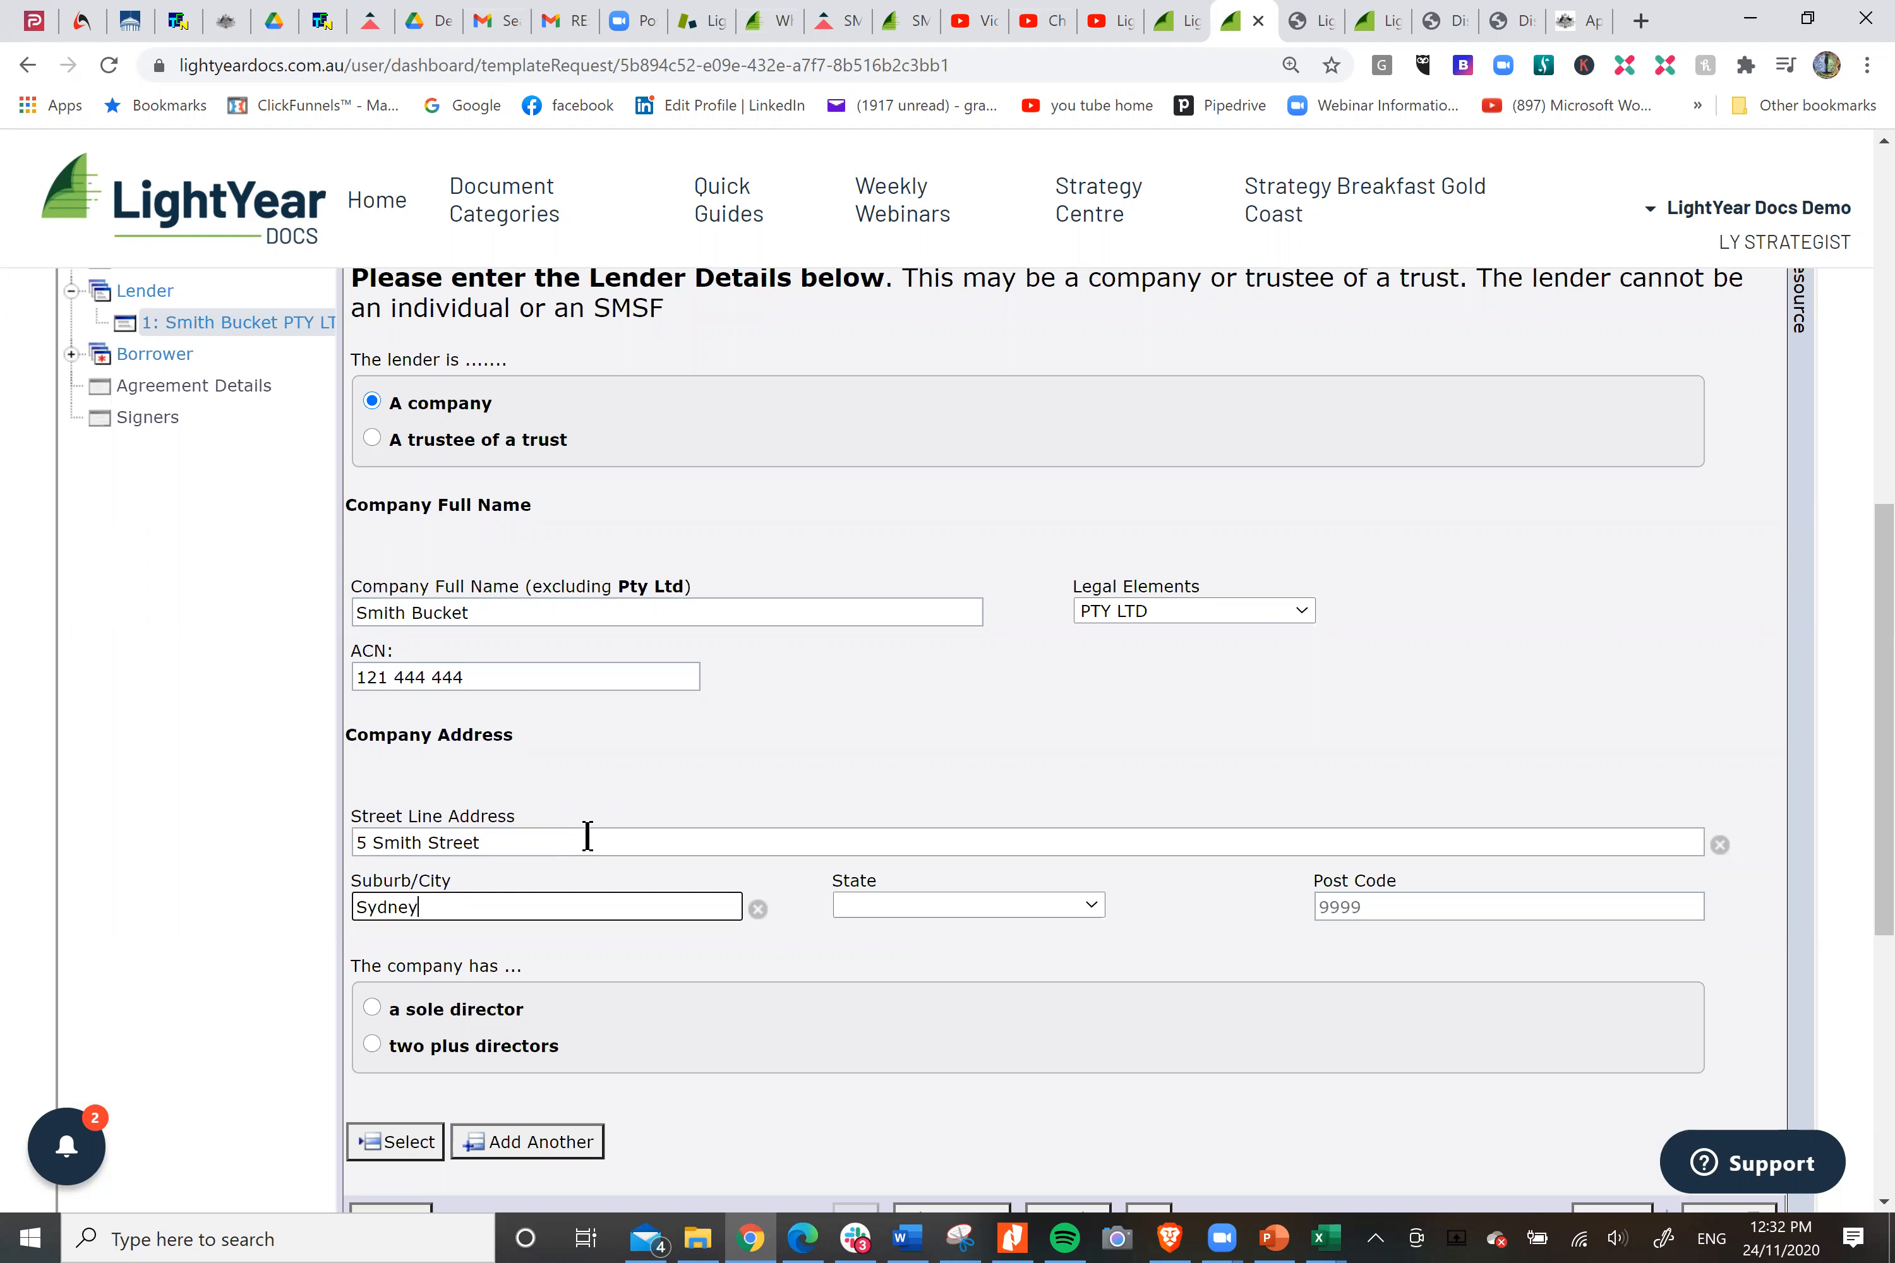
{"action": "key", "text": "Tab"}
{"action": "key", "text": "n"}
{"action": "key", "text": "Tab"}
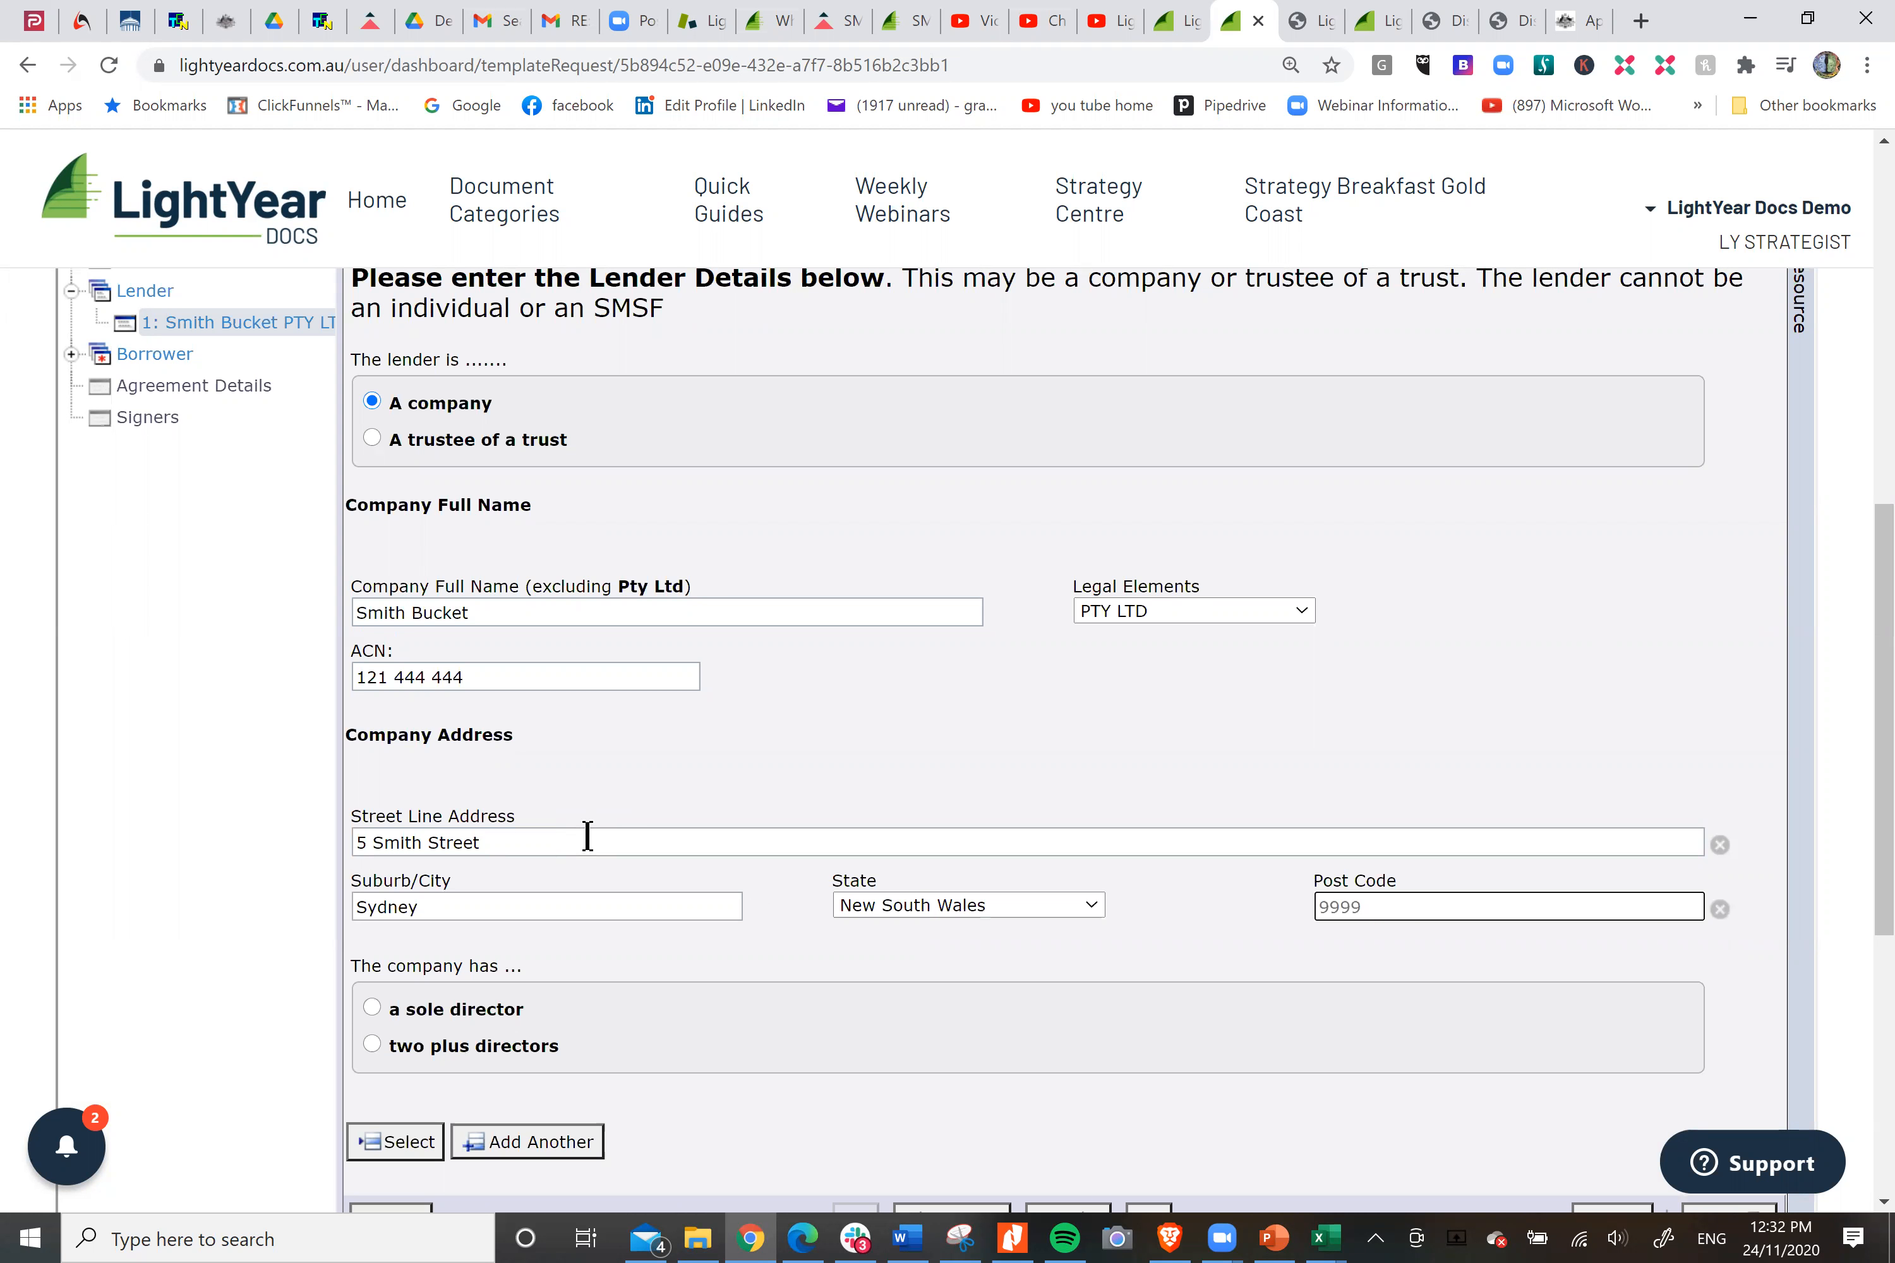
{"action": "type", "text": "2000"}
Specify that the lender company has two plus directors and confirm 2 as the number of directors.
{"action": "left_click", "coordinate": [372, 1044]}
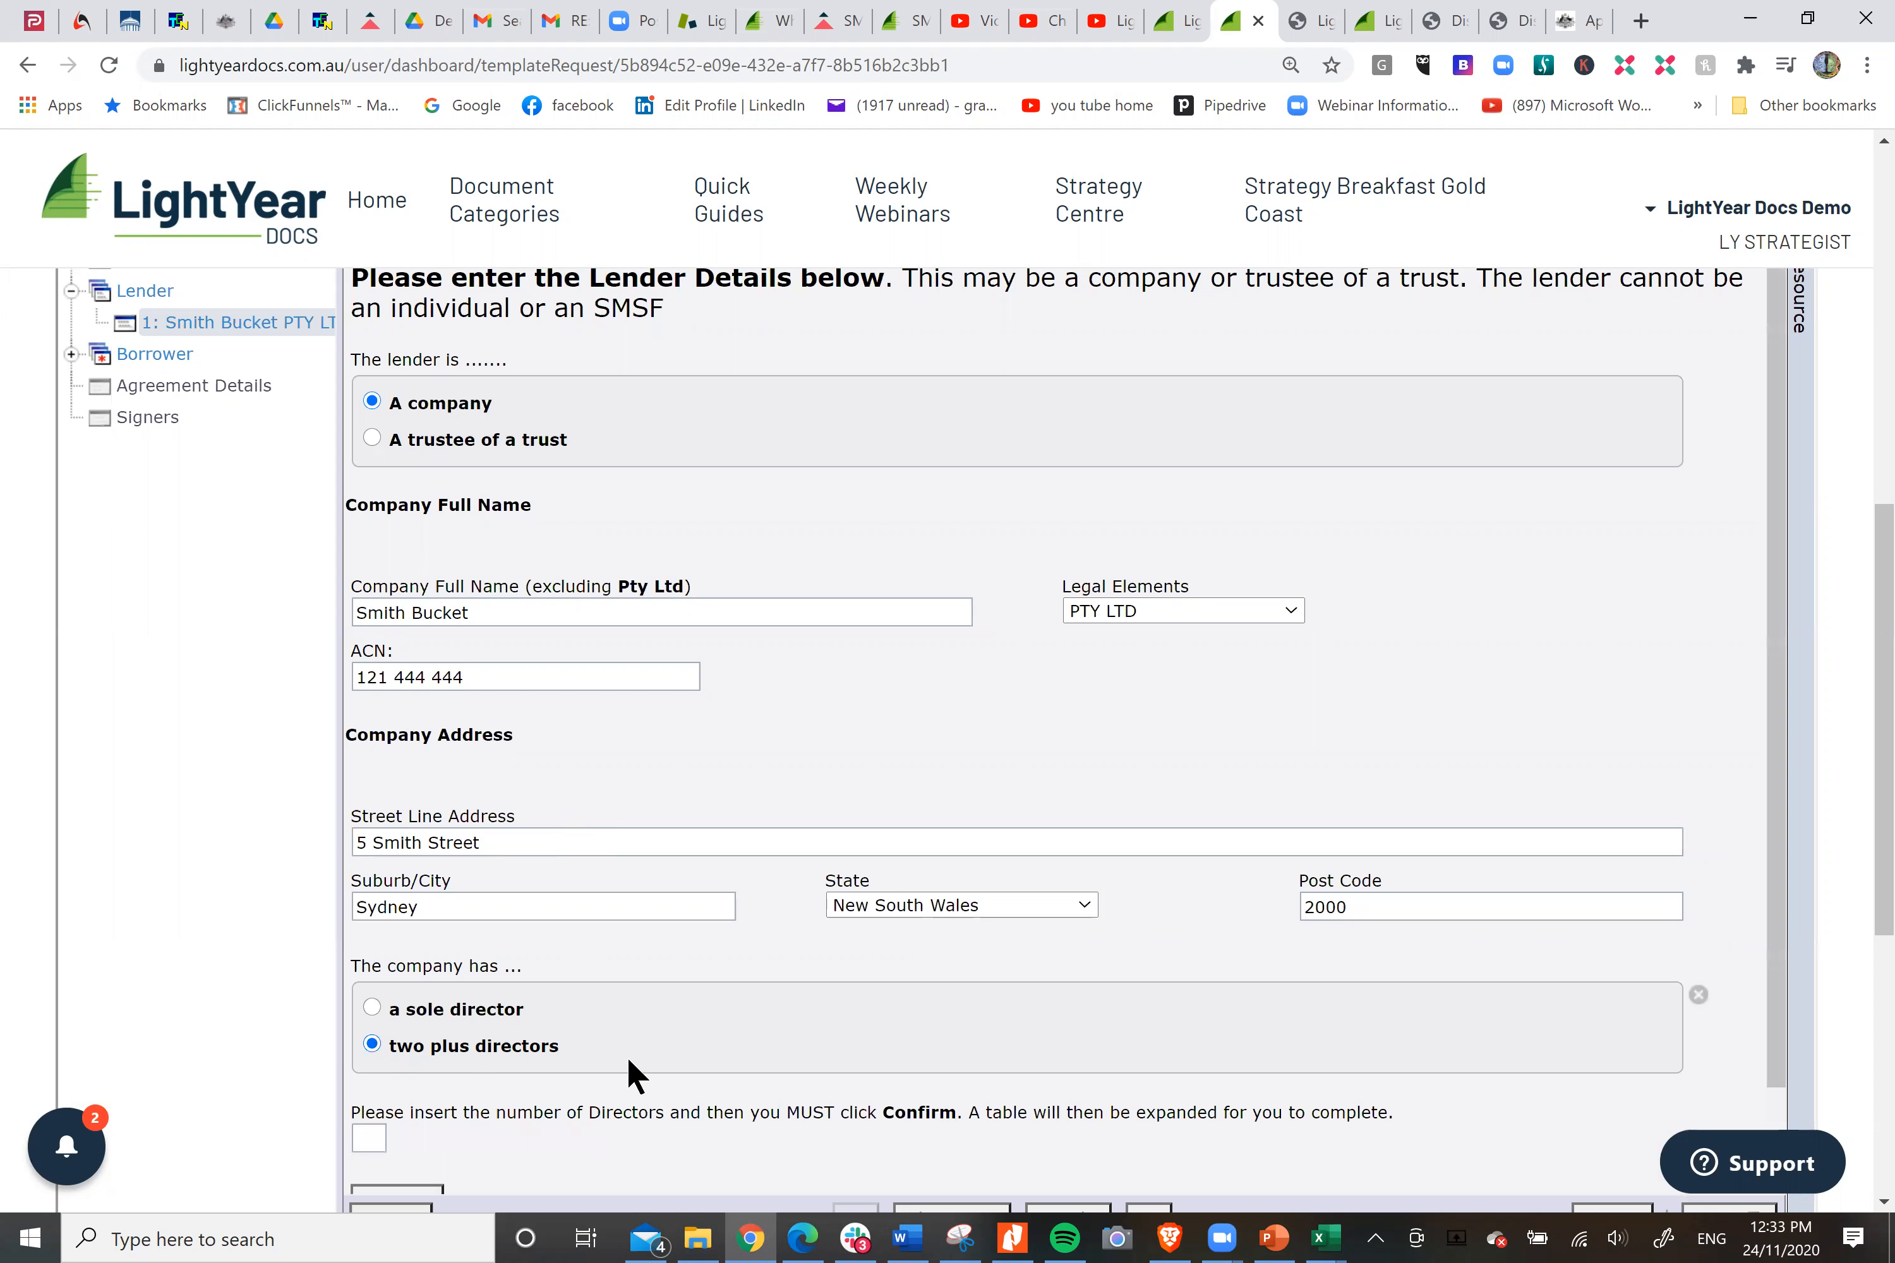
{"action": "scroll", "coordinate": [489, 1043], "scroll_direction": "down", "scroll_amount": 1}
{"action": "left_click", "coordinate": [368, 1042]}
{"action": "type", "text": "2"}
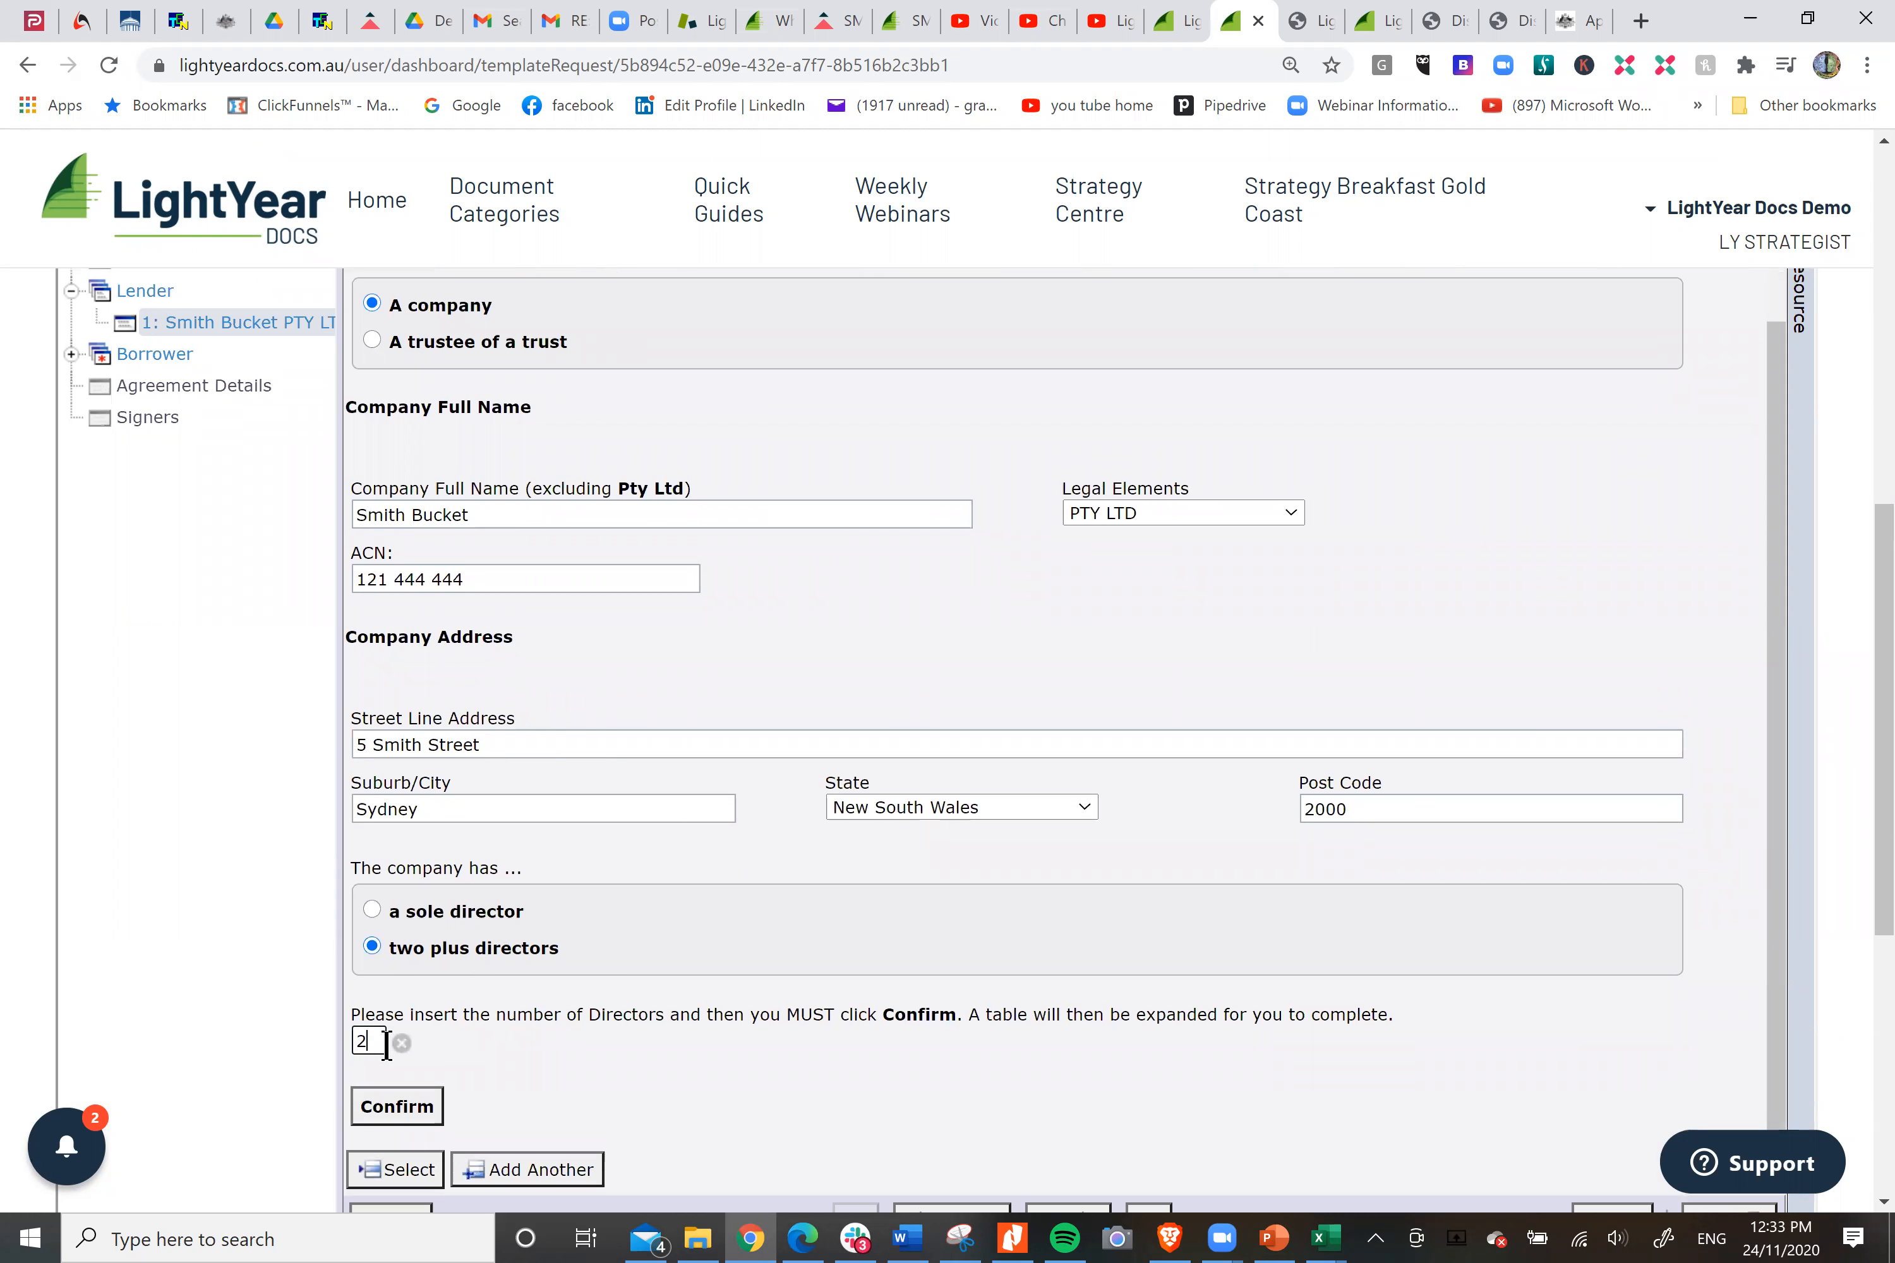
{"action": "left_click", "coordinate": [398, 1106]}
Enter the full names of both directors in the lender's director table and confirm them.
{"action": "left_click", "coordinate": [549, 1125]}
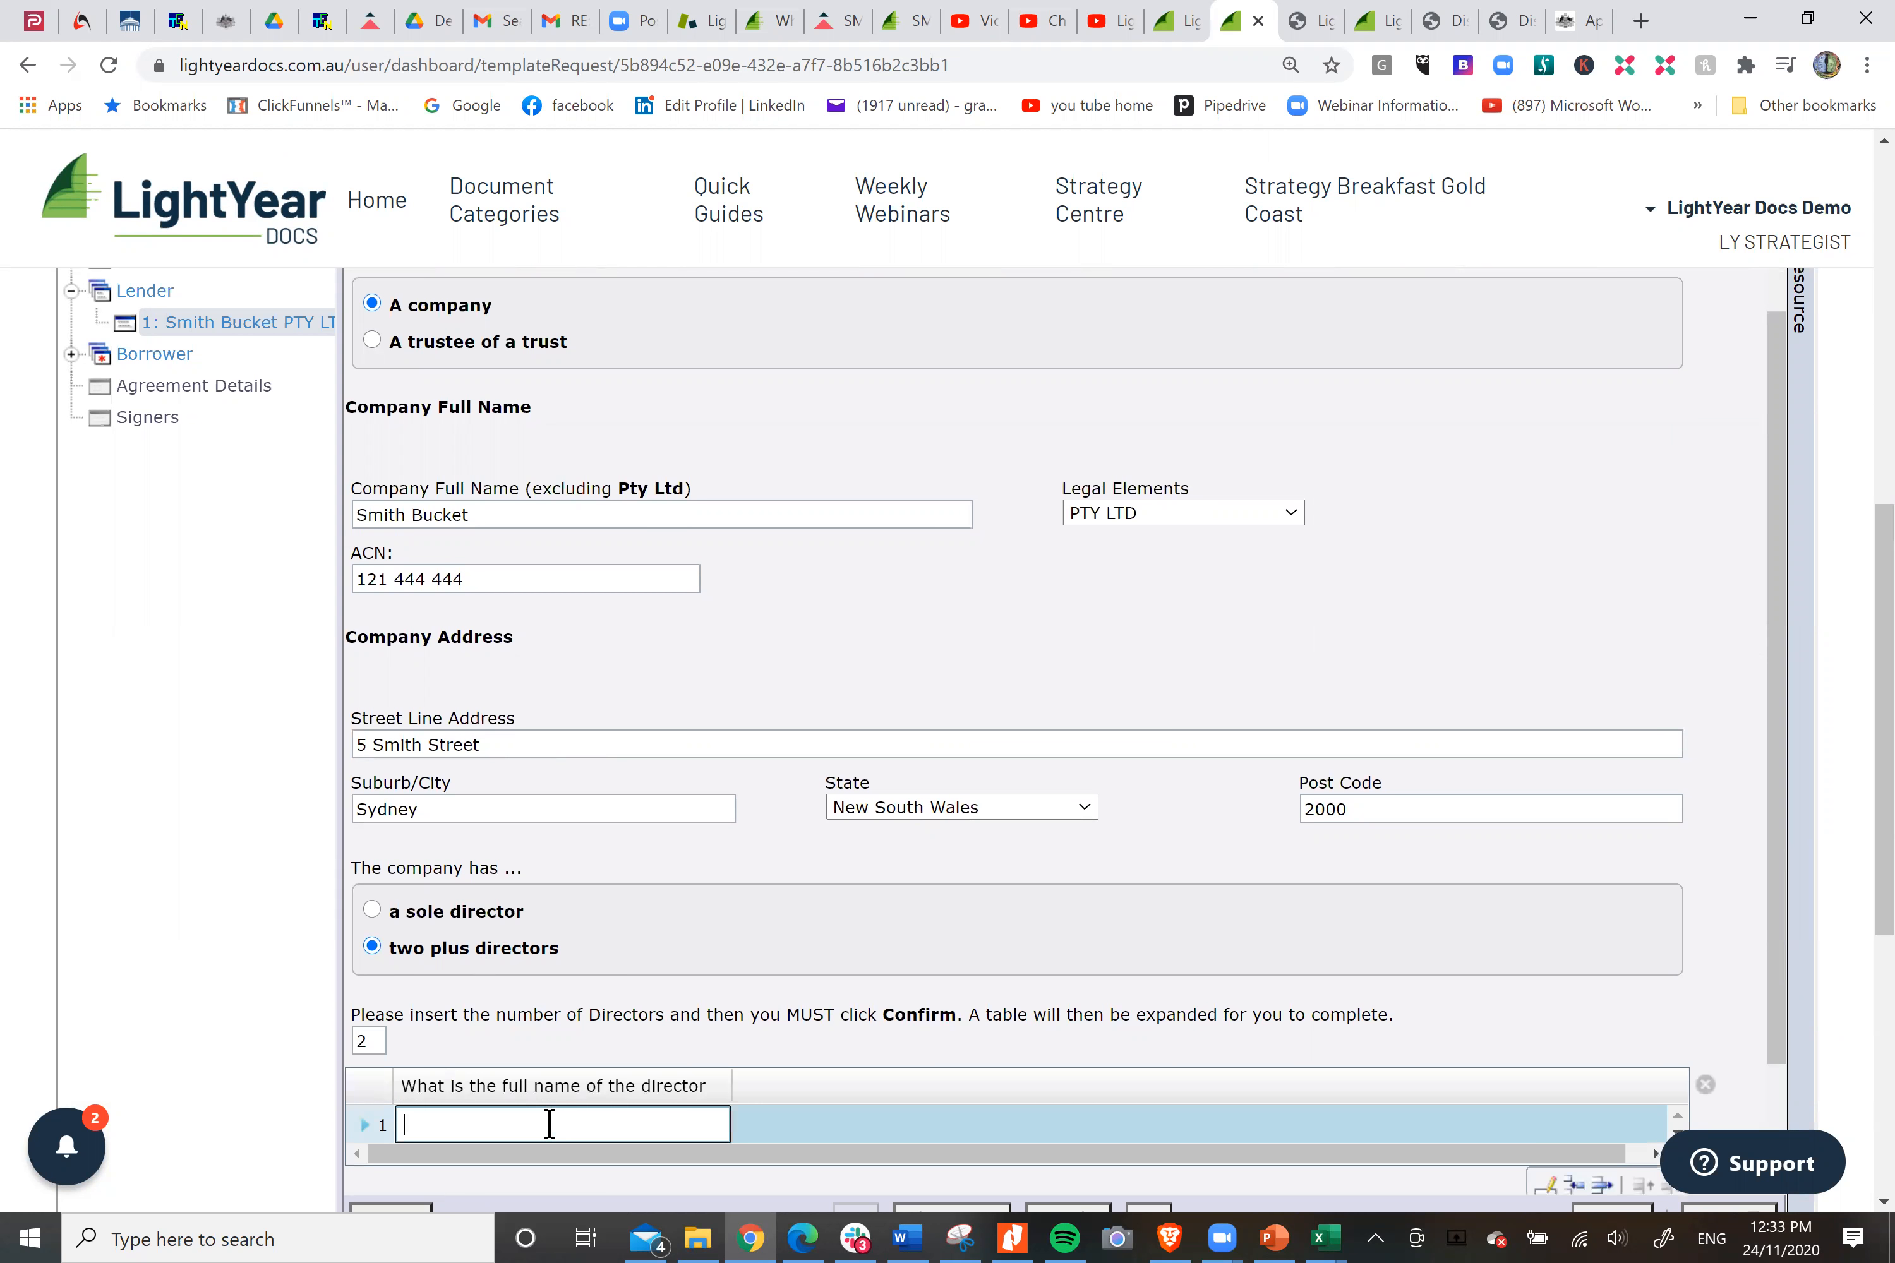
{"action": "type", "text": "John James Smith"}
{"action": "key", "text": "Tab"}
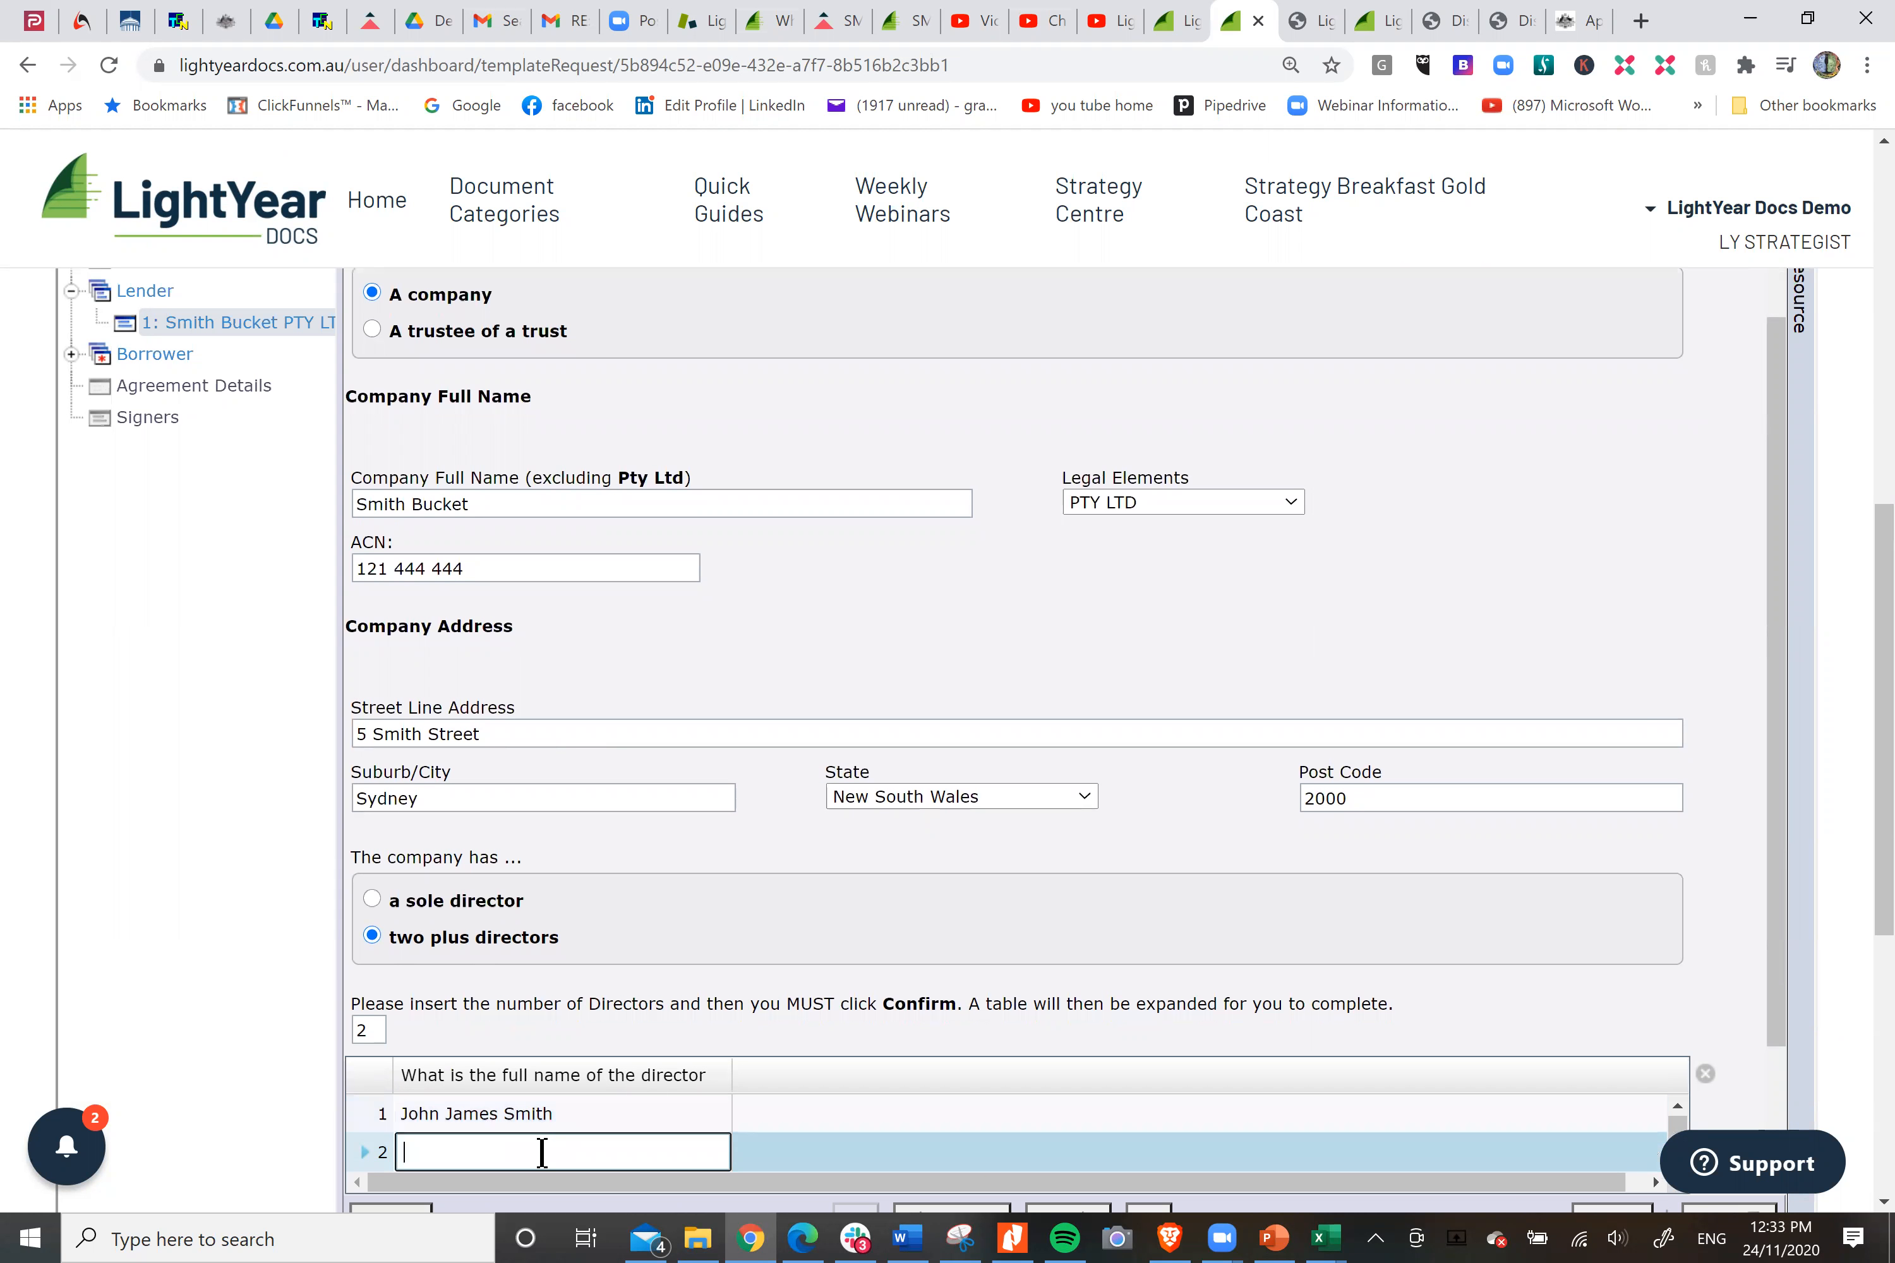
{"action": "type", "text": "Sally Ann Smith"}
{"action": "scroll", "coordinate": [1302, 800], "scroll_direction": "down", "scroll_amount": 2}
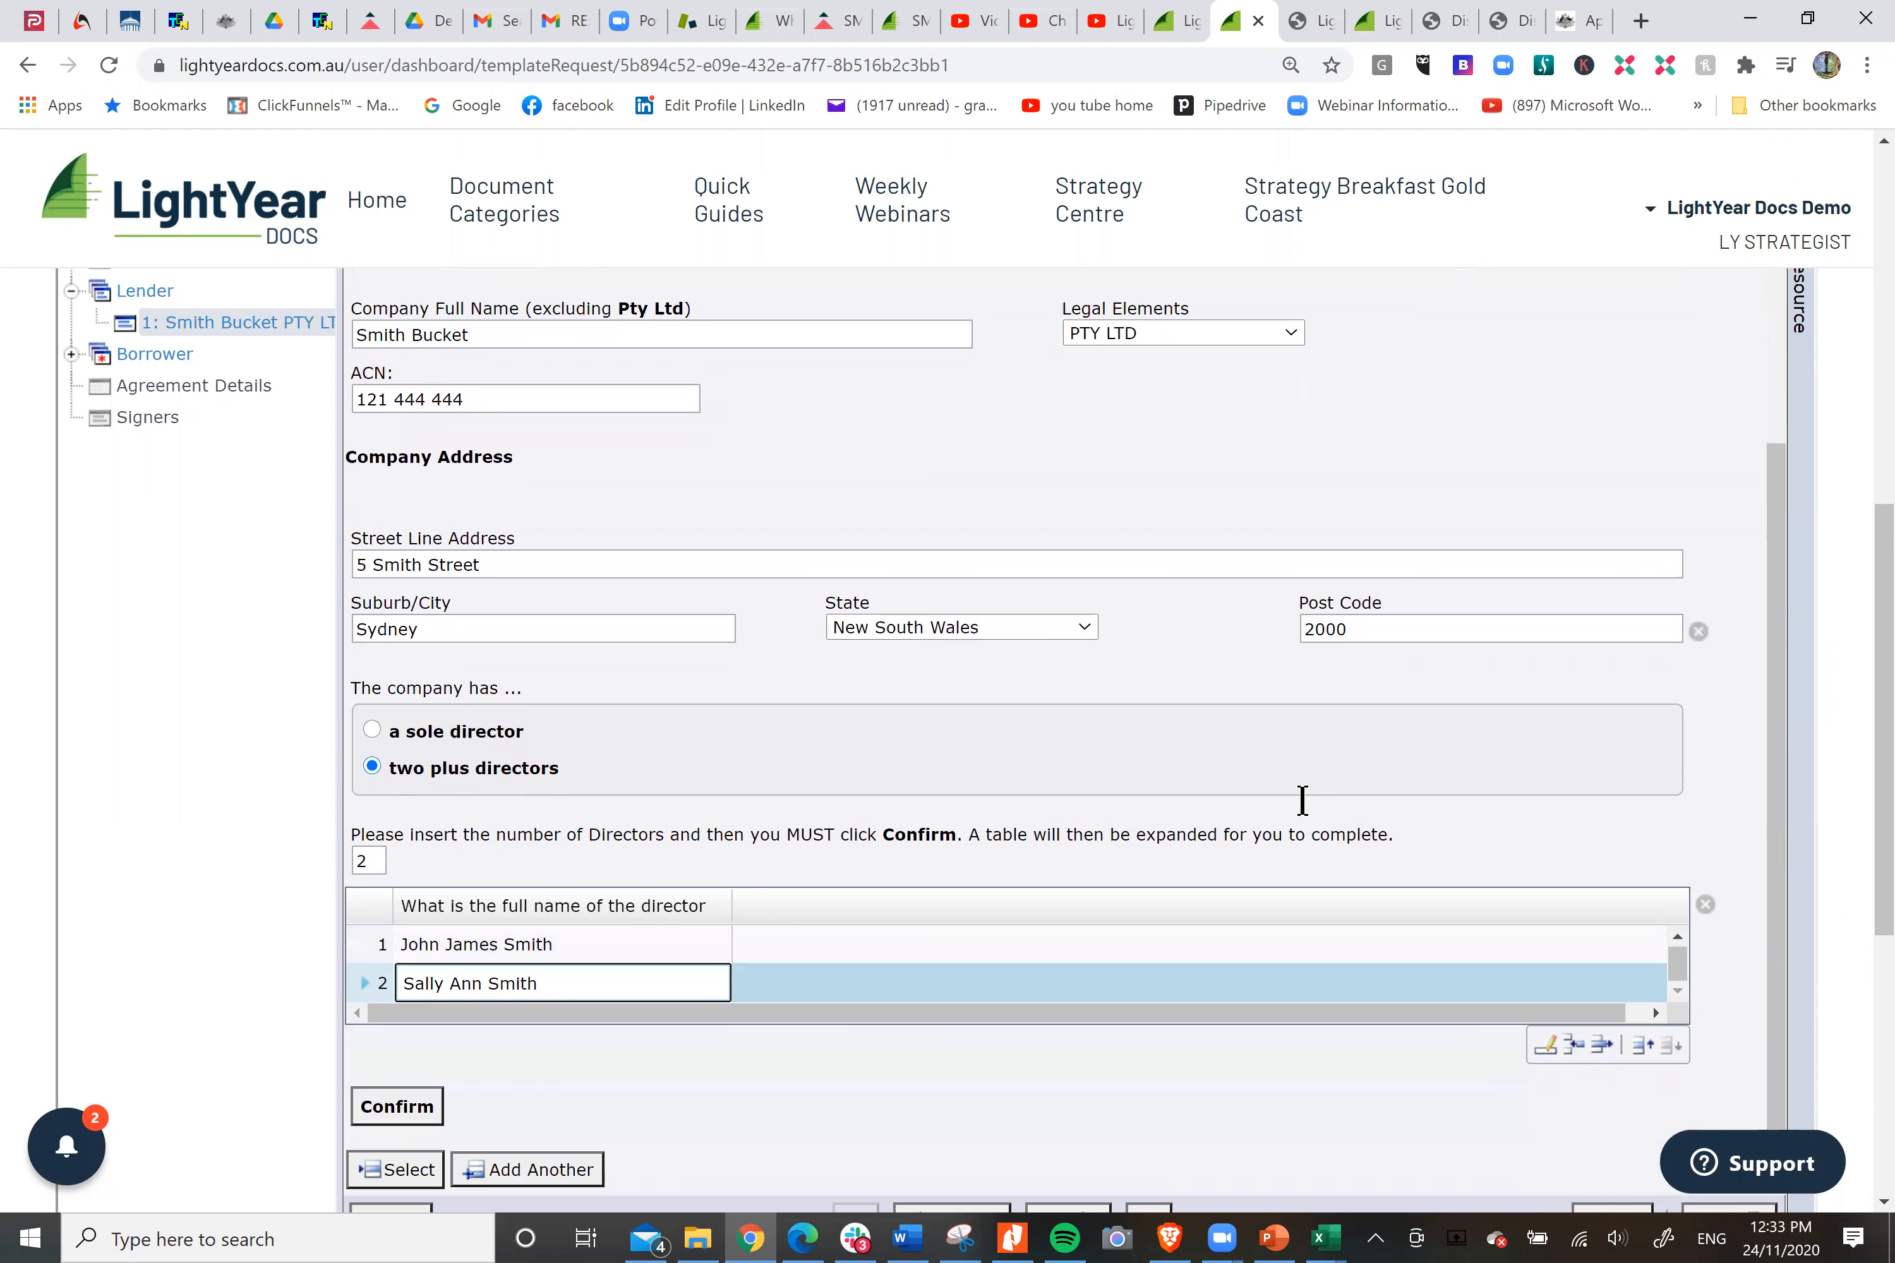
{"action": "left_click", "coordinate": [407, 1114]}
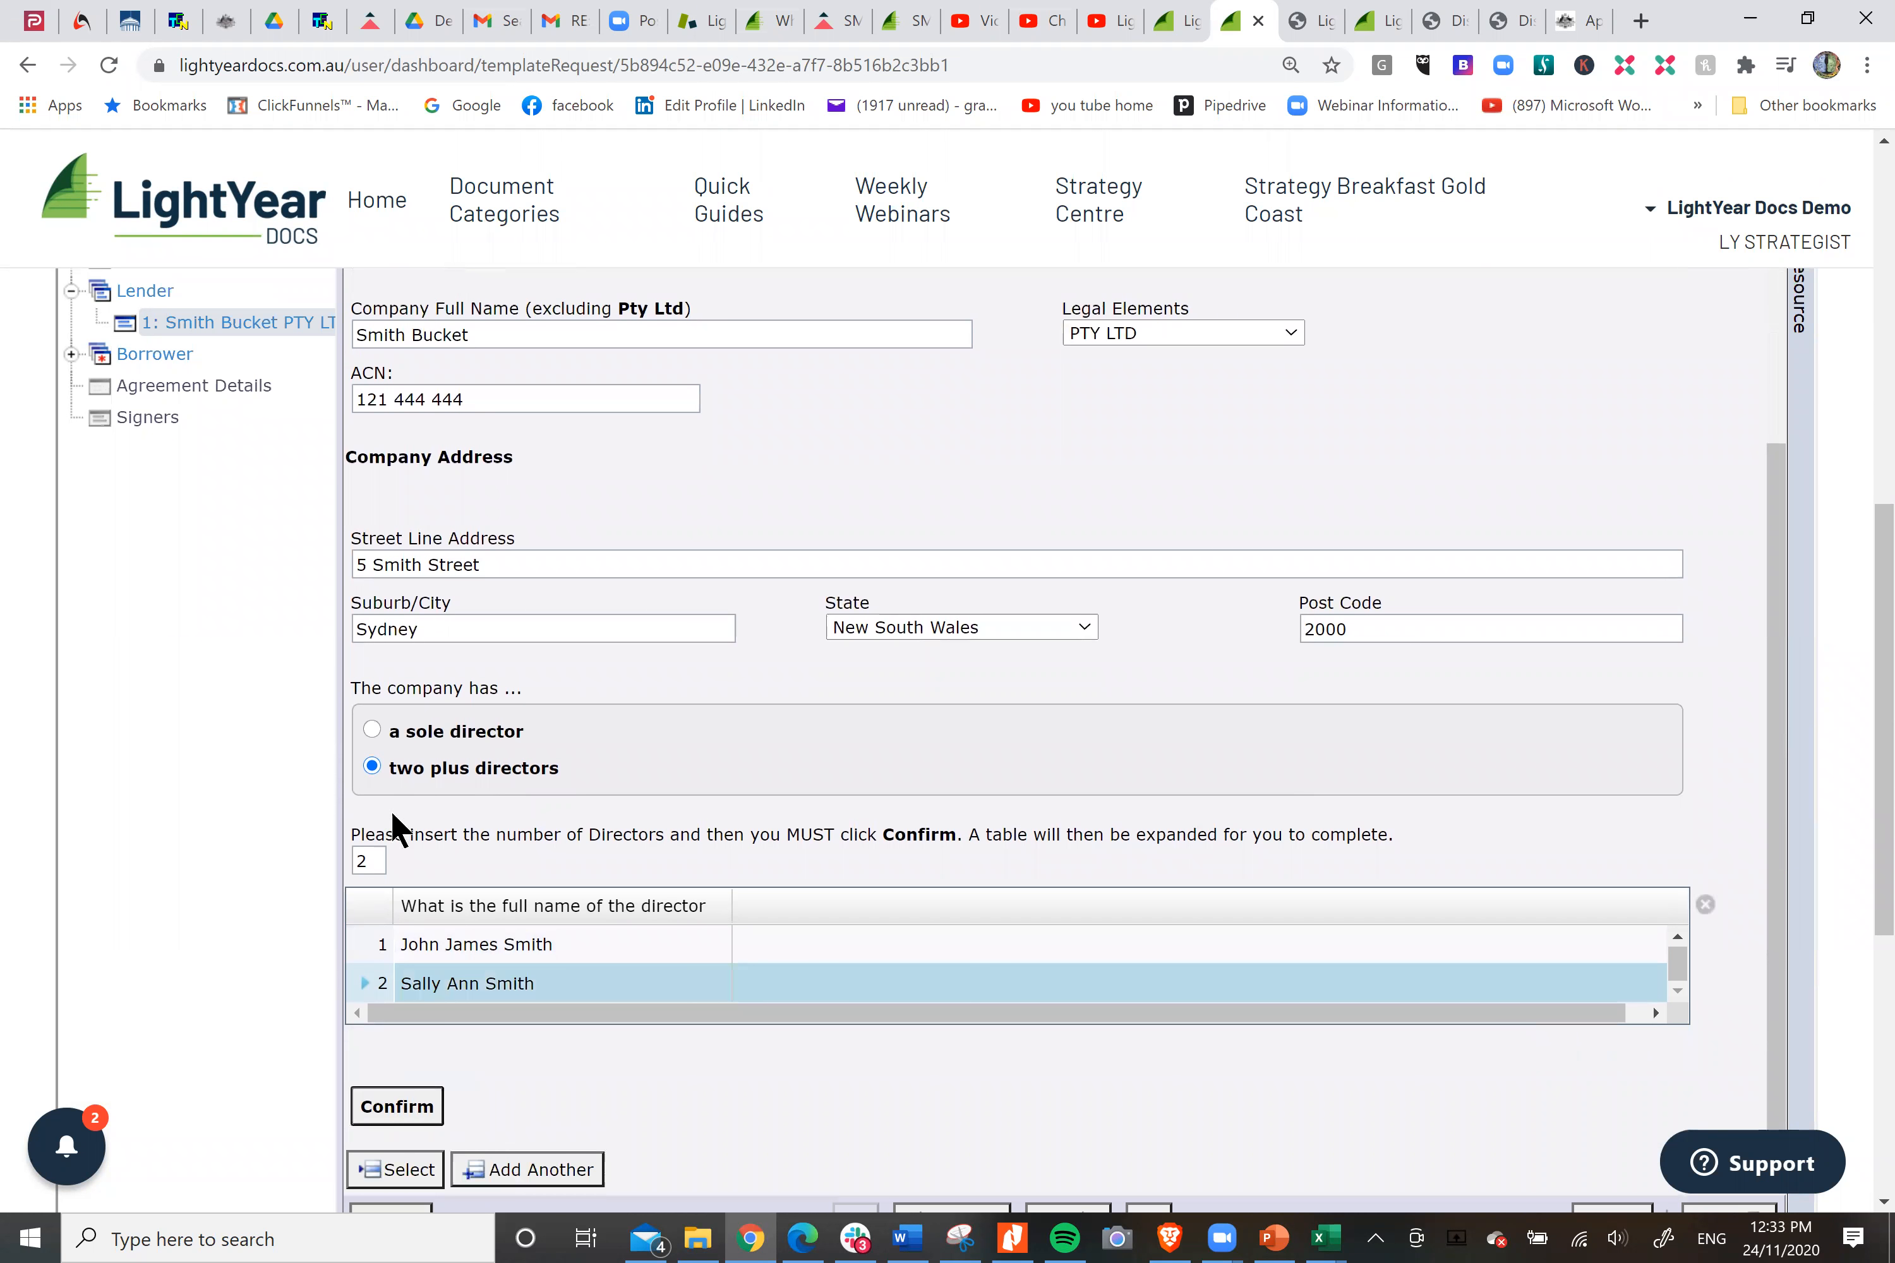
Set the borrower as an individual and fill in the borrower's address from the existing answer source entry.
{"action": "left_click", "coordinate": [162, 351]}
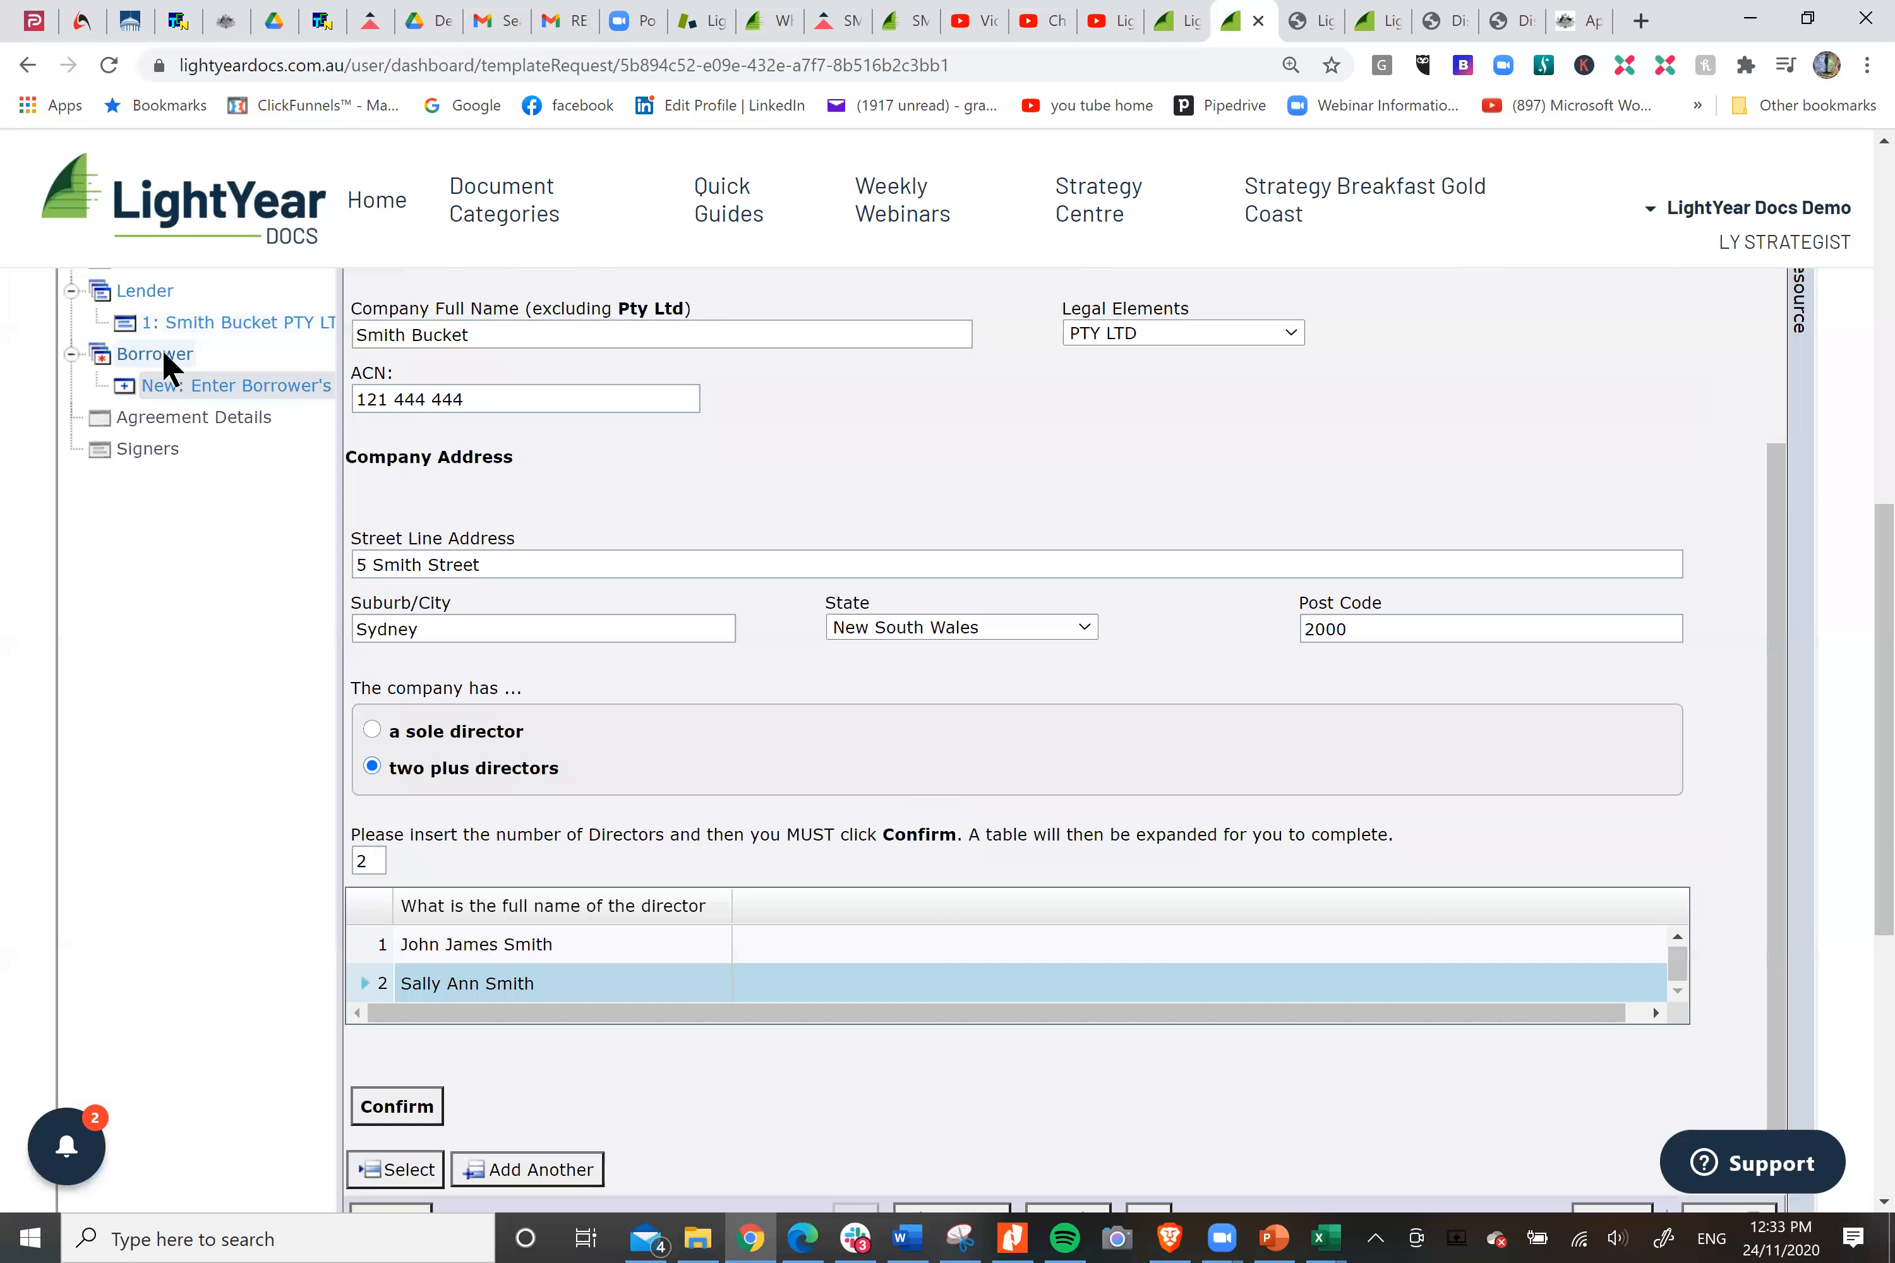
{"action": "scroll", "coordinate": [702, 449], "scroll_direction": "up", "scroll_amount": 2}
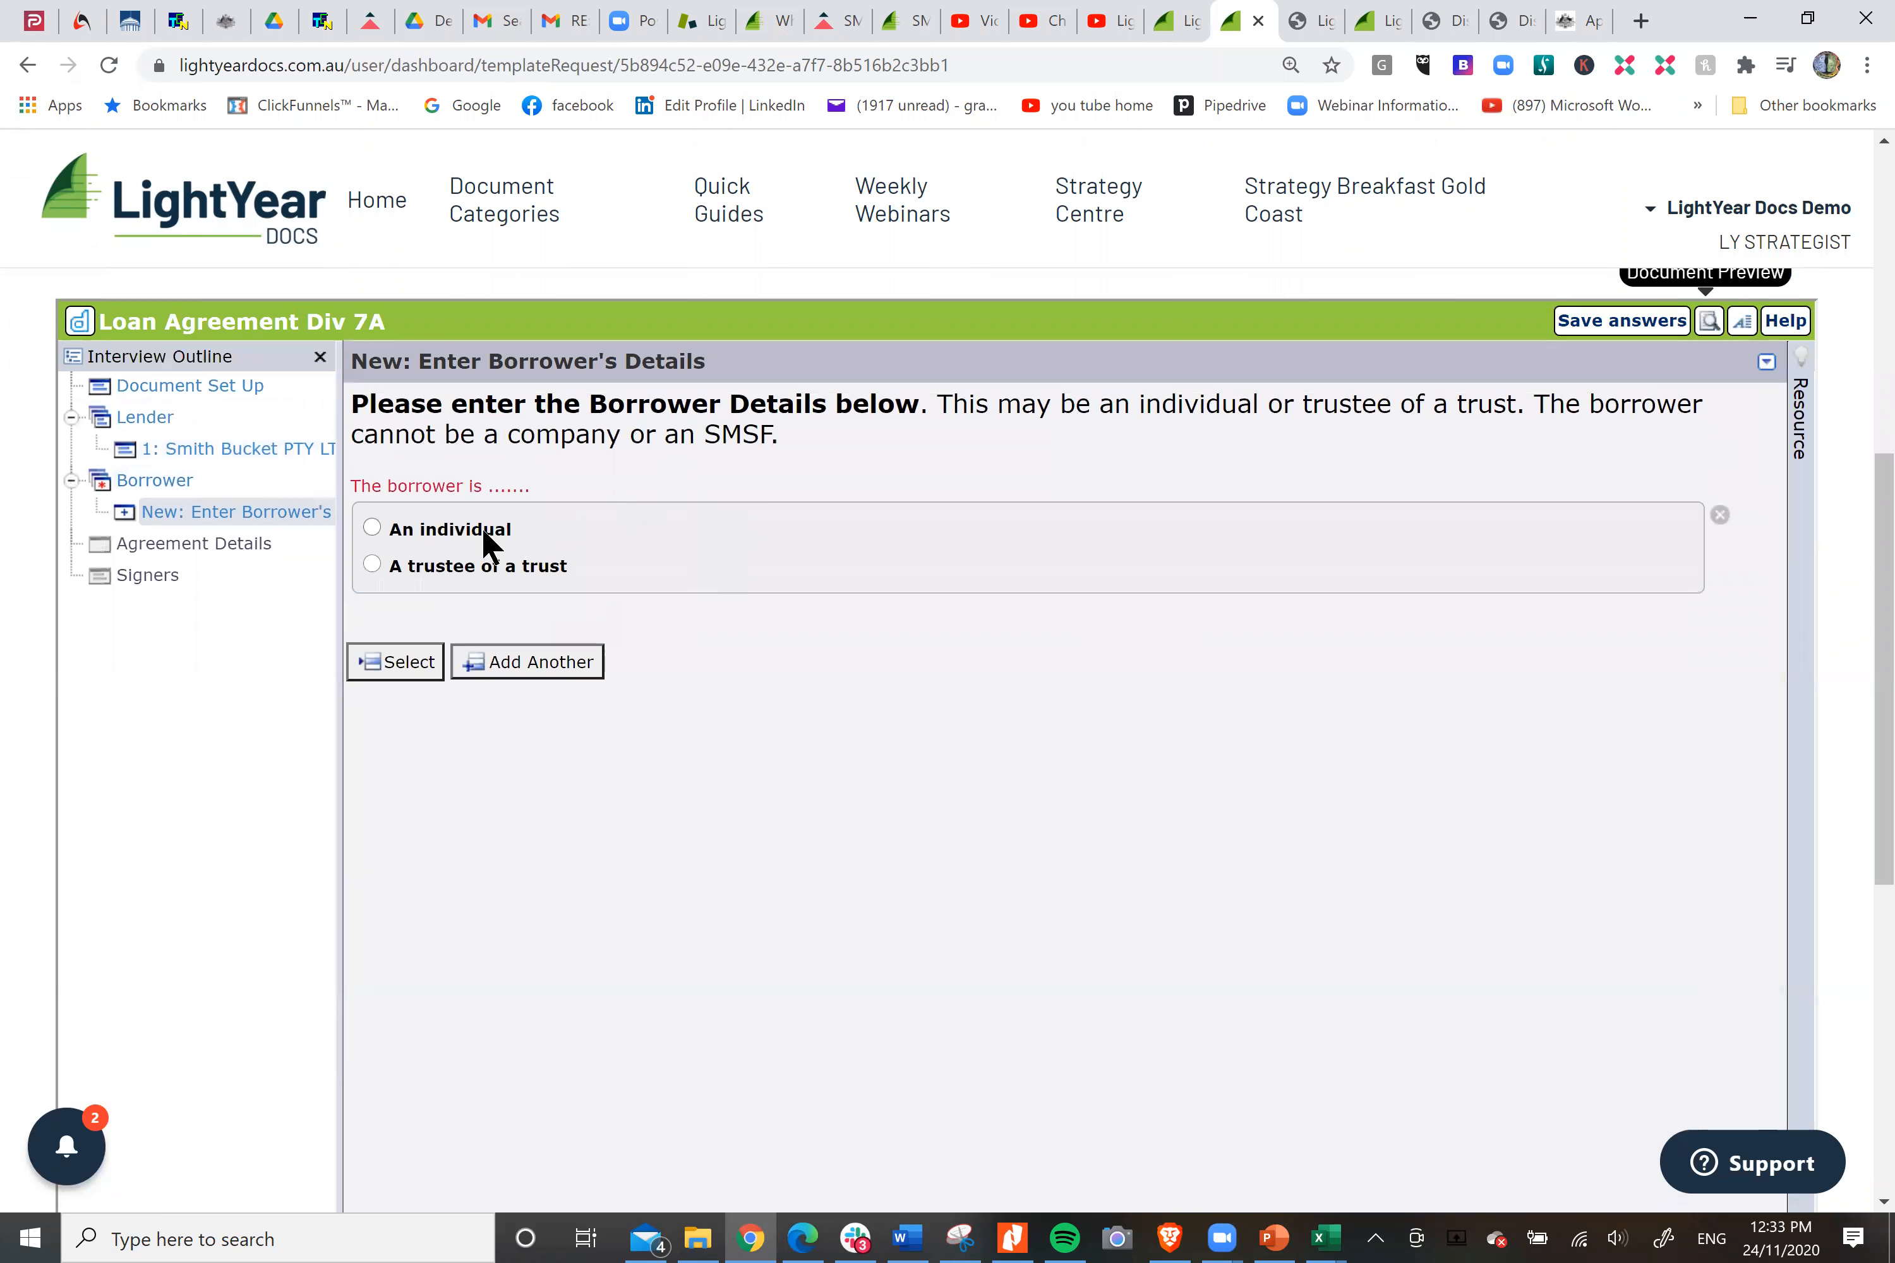
{"action": "left_click", "coordinate": [487, 539]}
{"action": "left_click", "coordinate": [625, 738]}
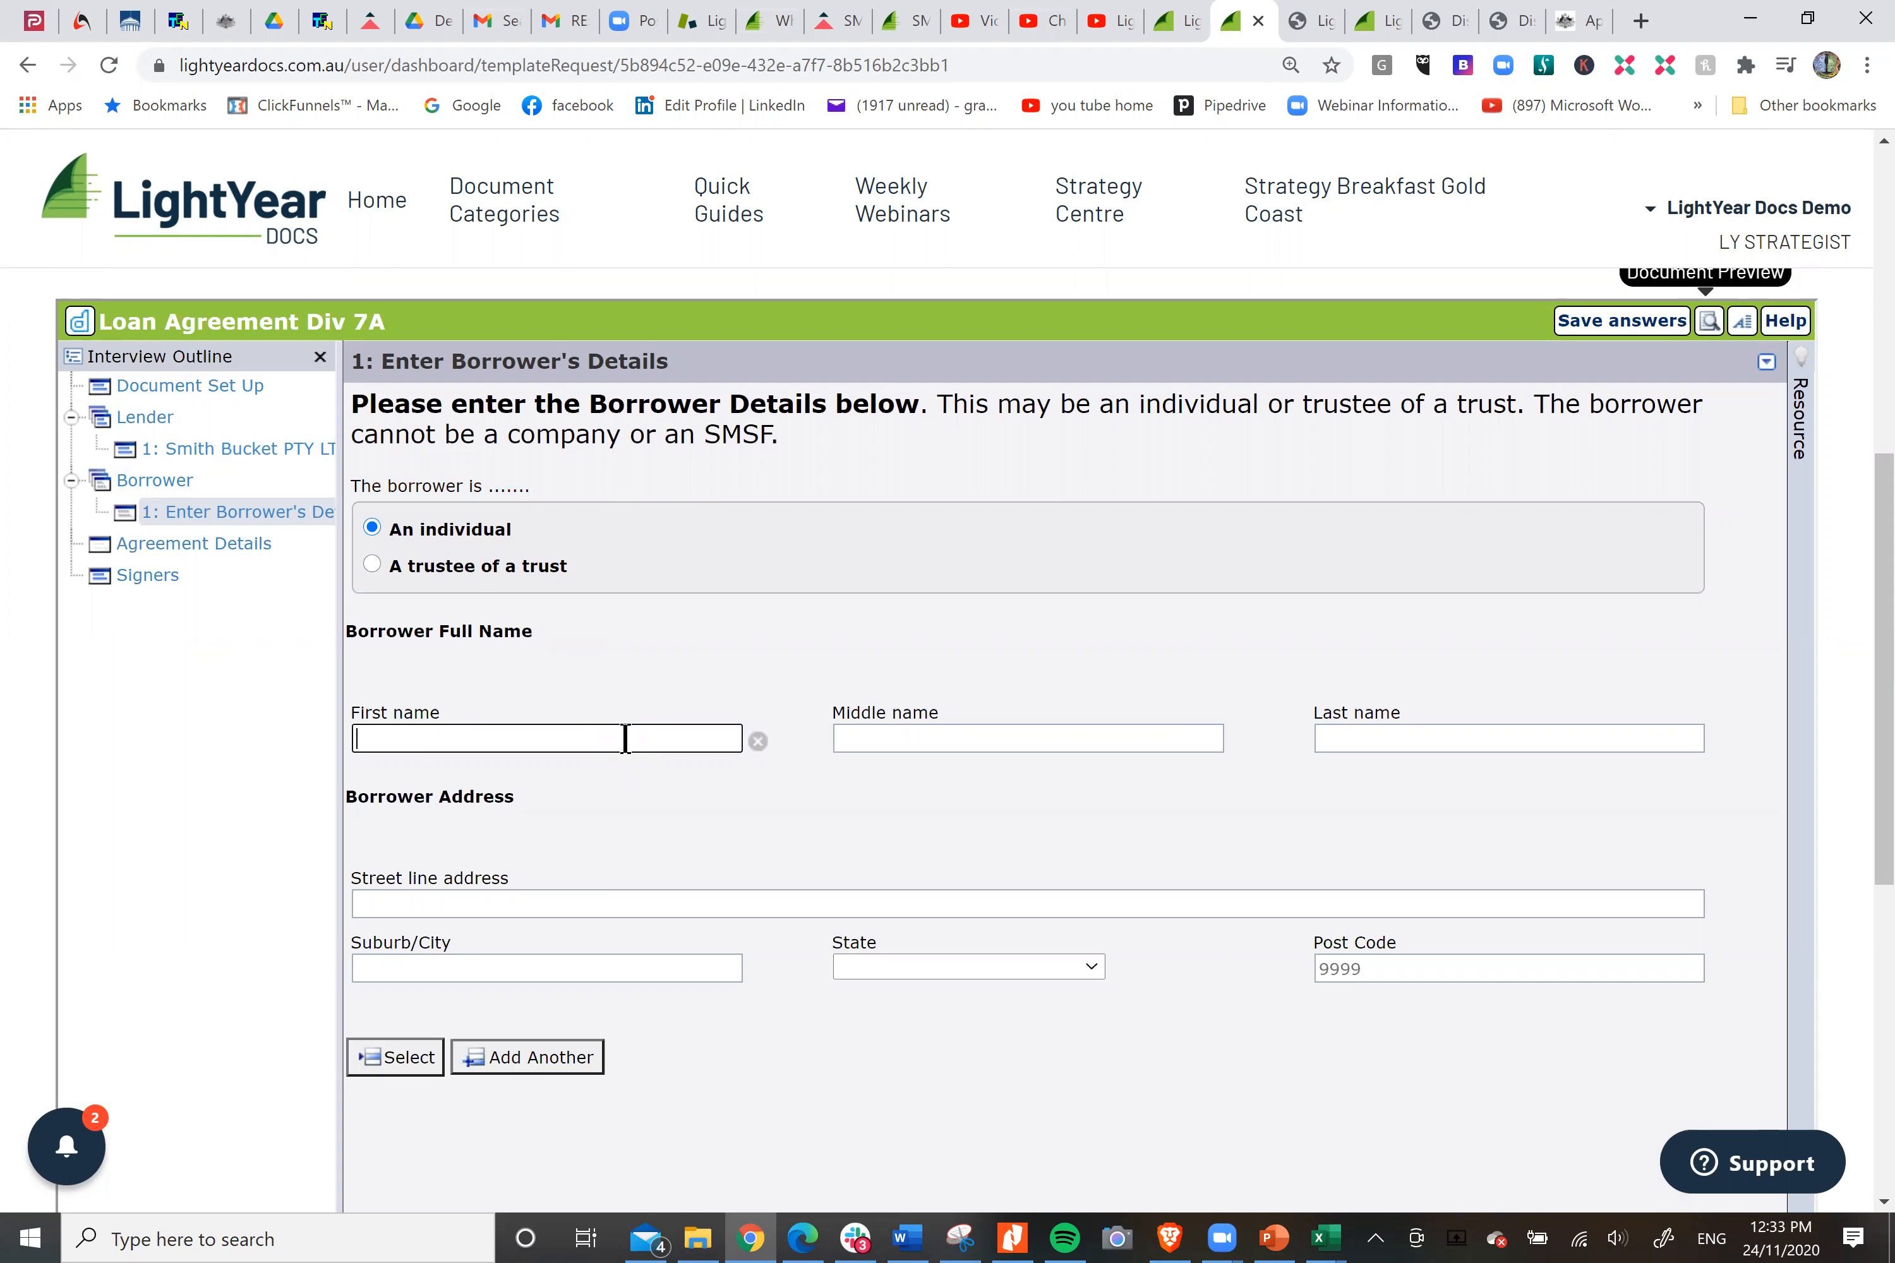
{"action": "left_click", "coordinate": [410, 1069]}
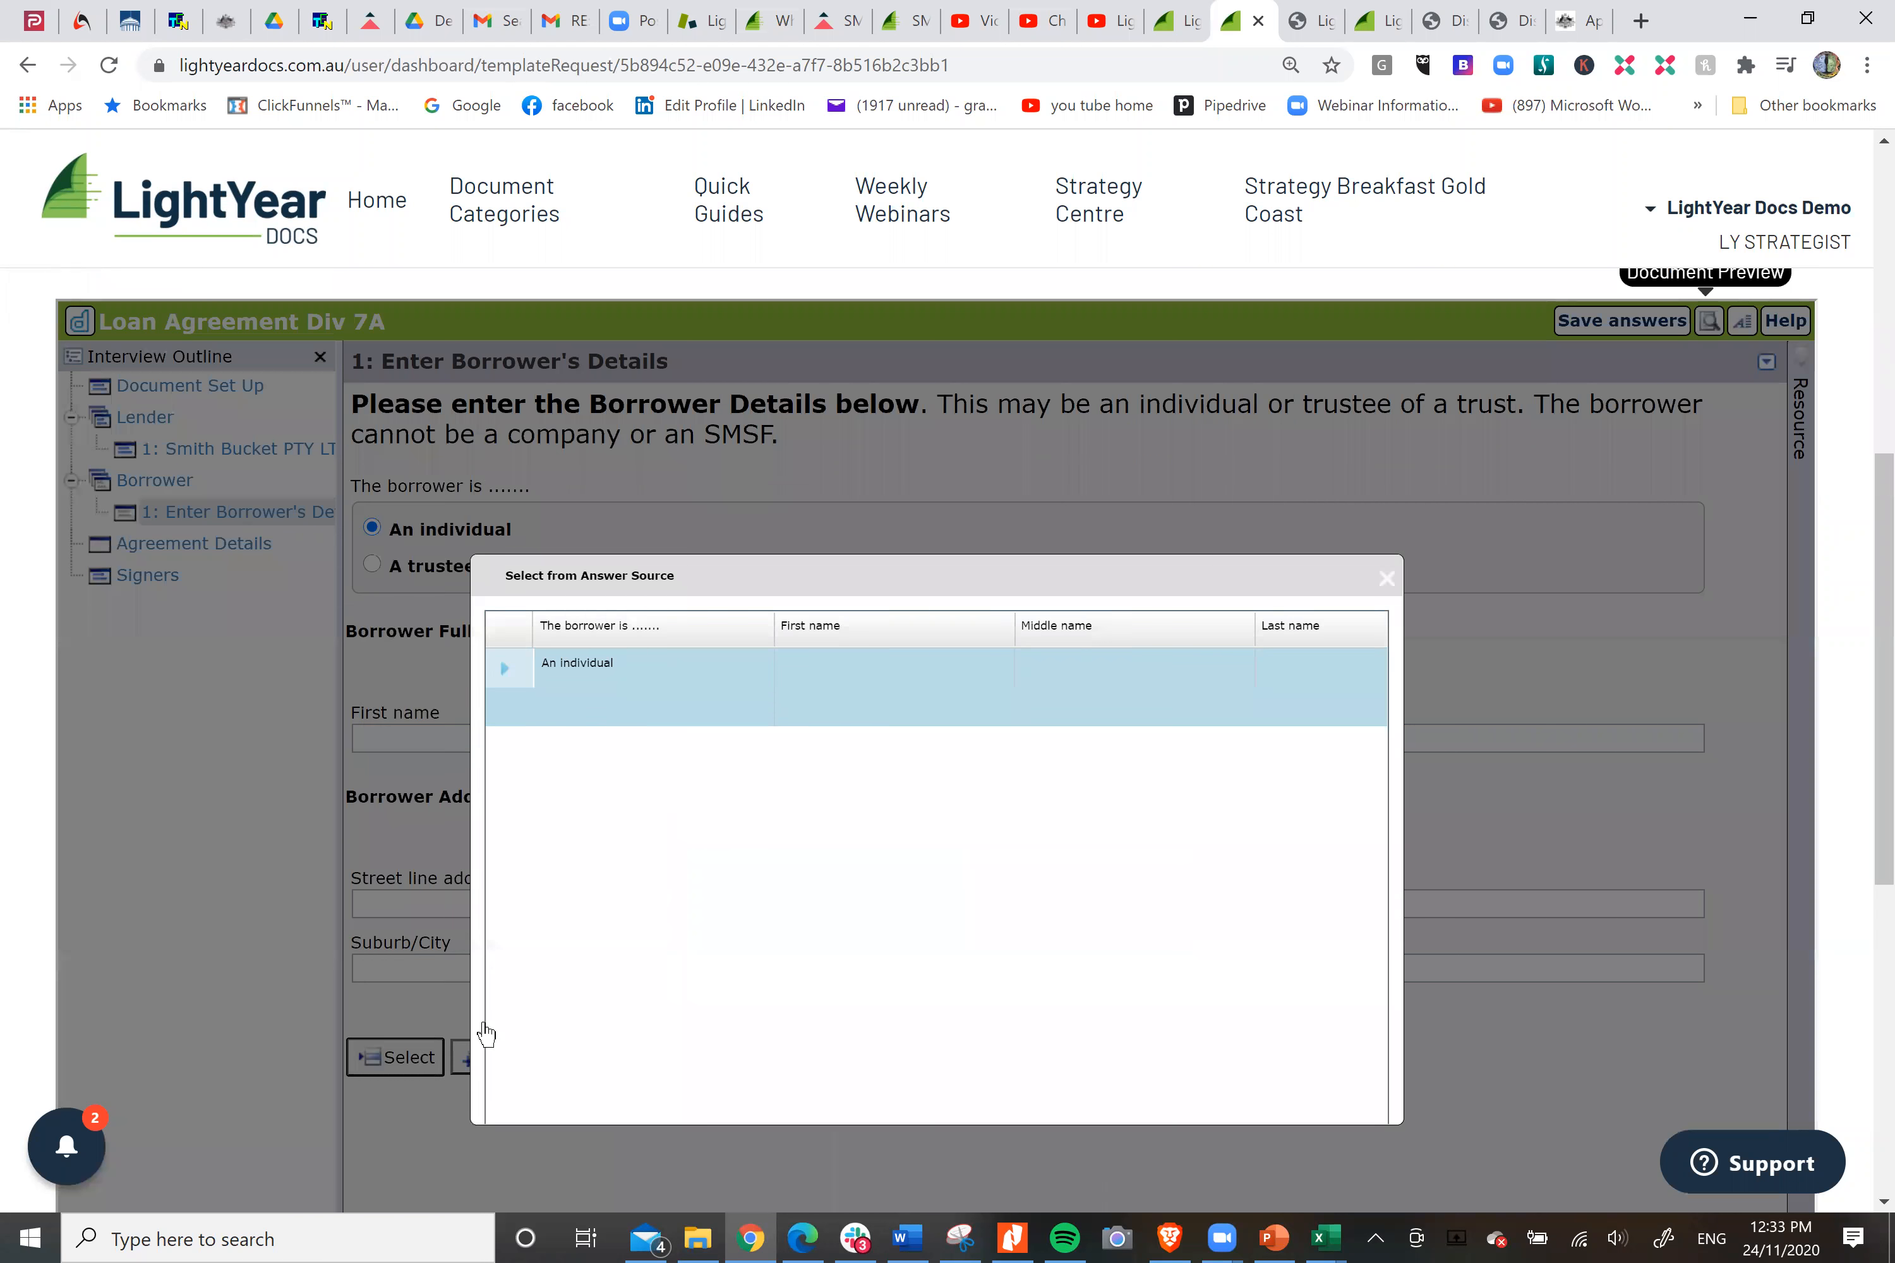
{"action": "scroll", "coordinate": [1578, 879], "scroll_direction": "down", "scroll_amount": 3}
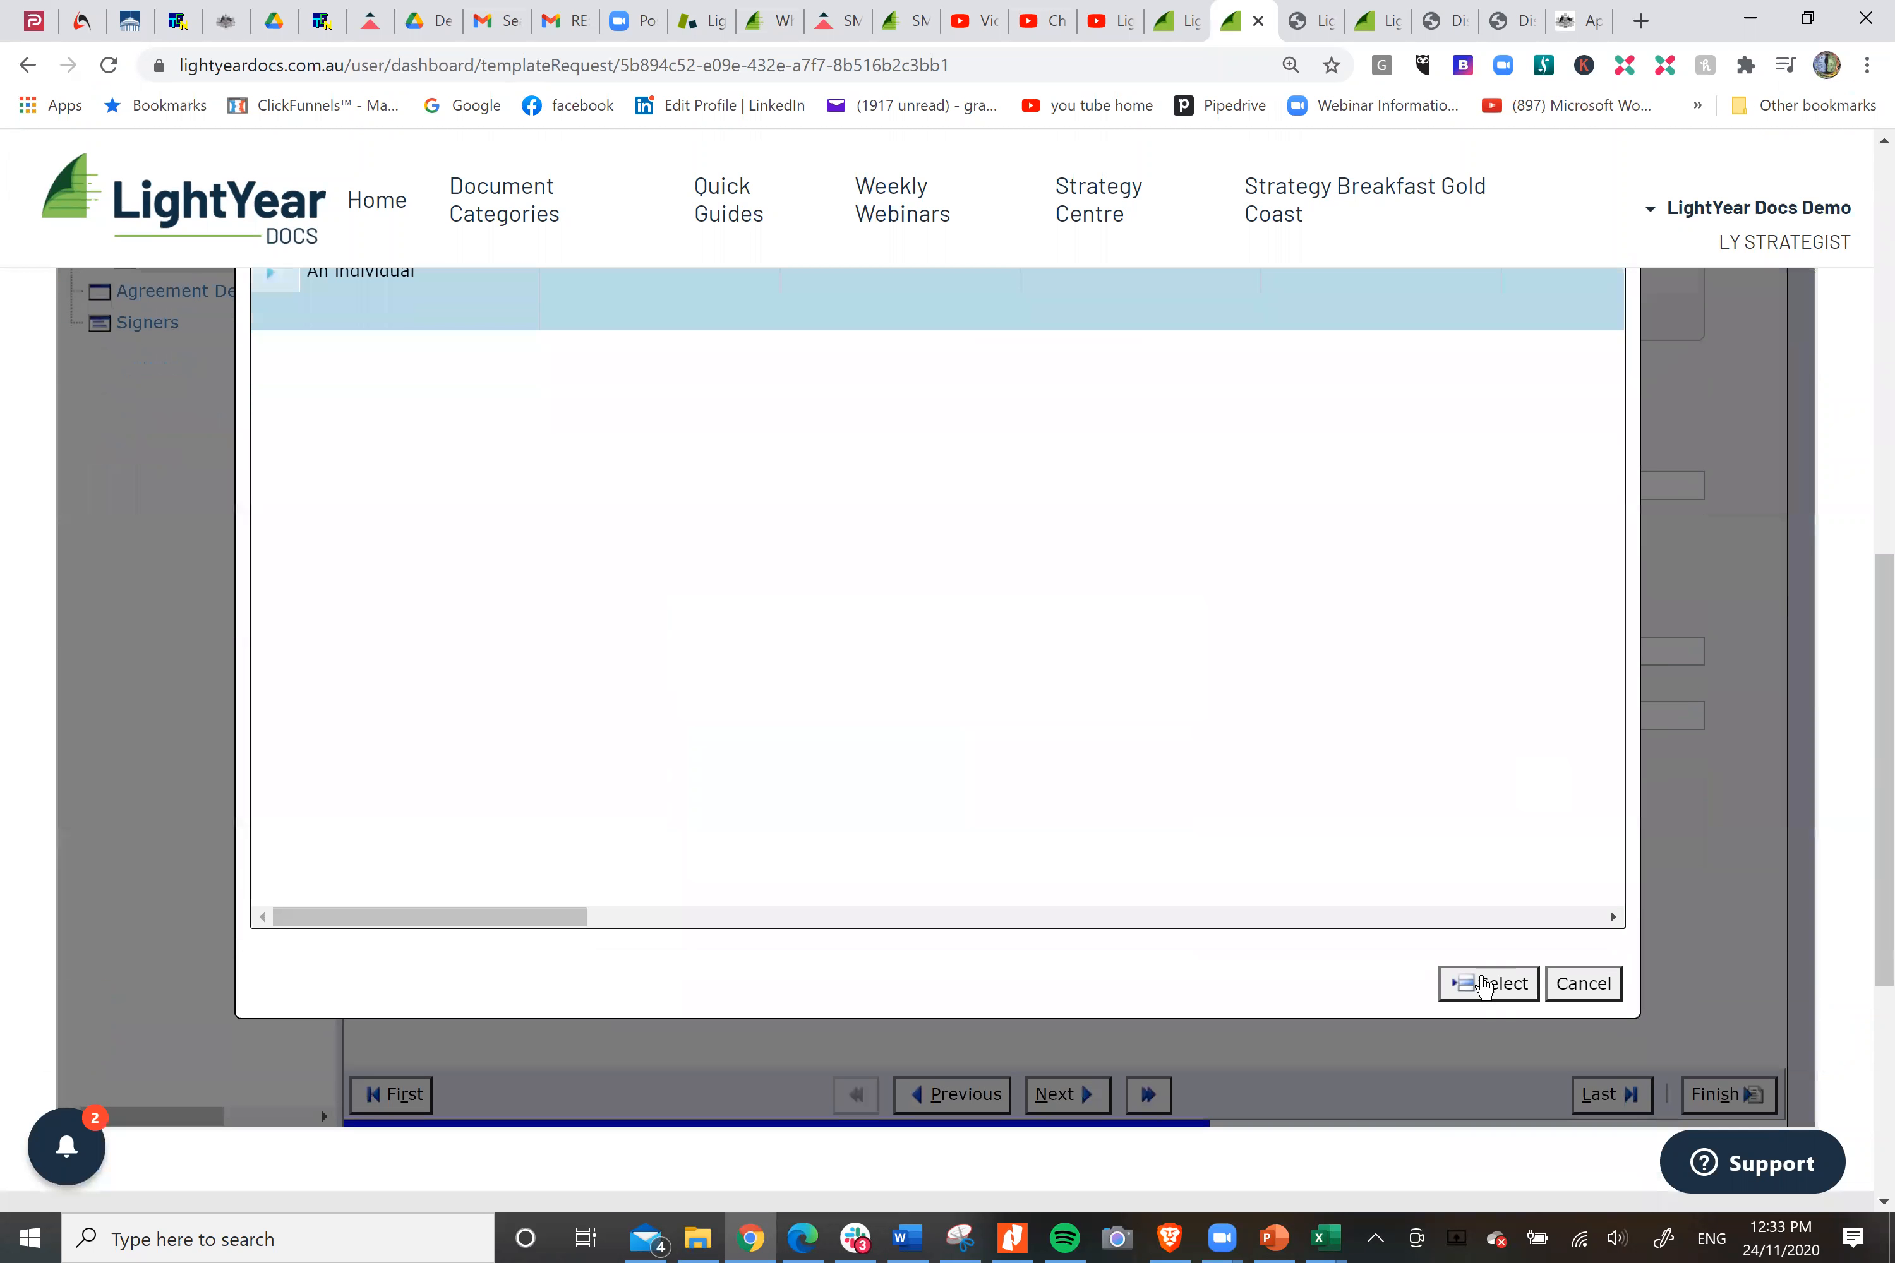
{"action": "left_click", "coordinate": [1482, 982]}
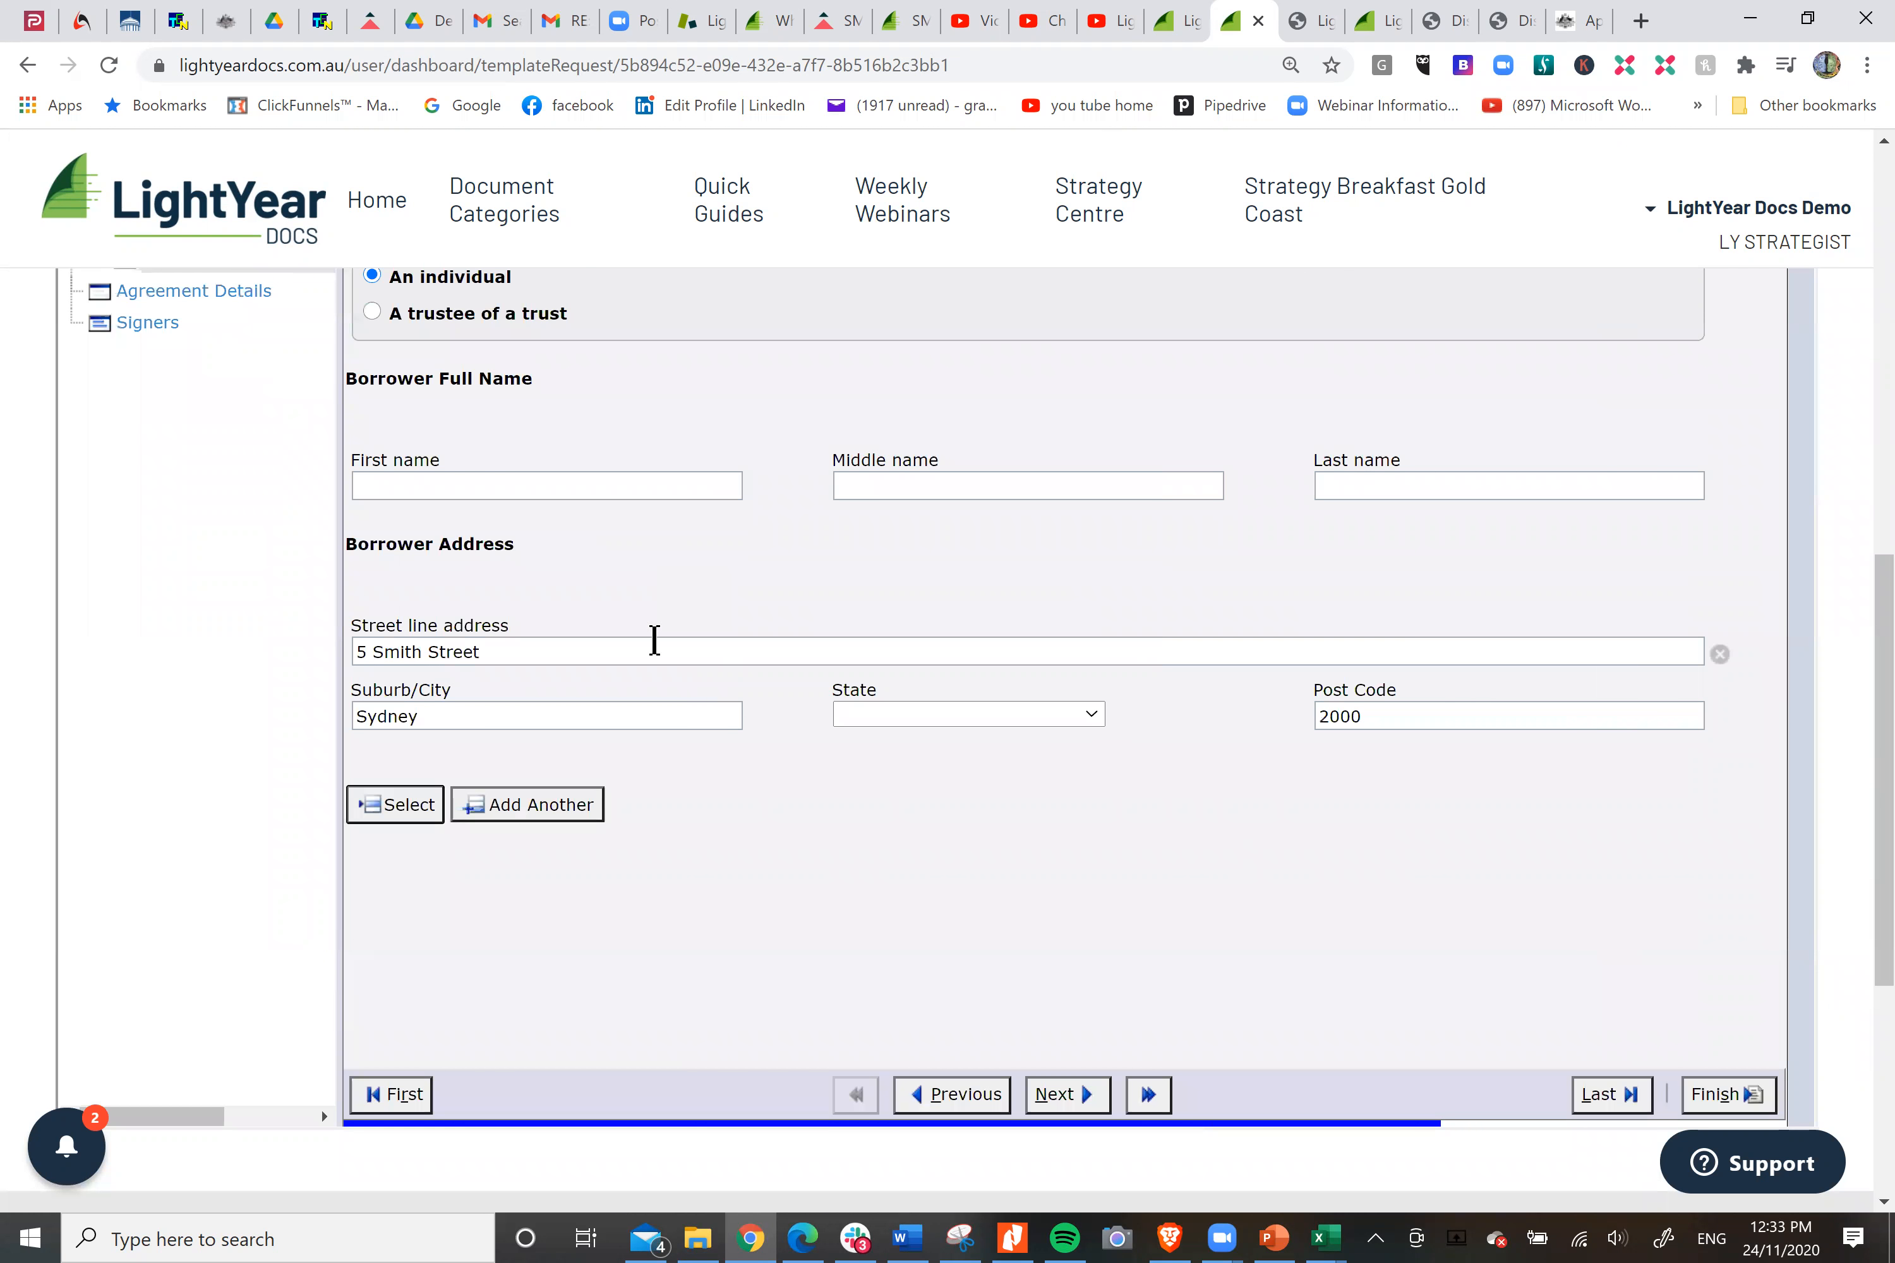
Enter the first borrower's first, middle and last names.
{"action": "left_click", "coordinate": [454, 488]}
{"action": "type", "text": "John"}
{"action": "key", "text": "Tab"}
{"action": "type", "text": "James"}
{"action": "key", "text": "Tab"}
{"action": "type", "text": "Smith"}
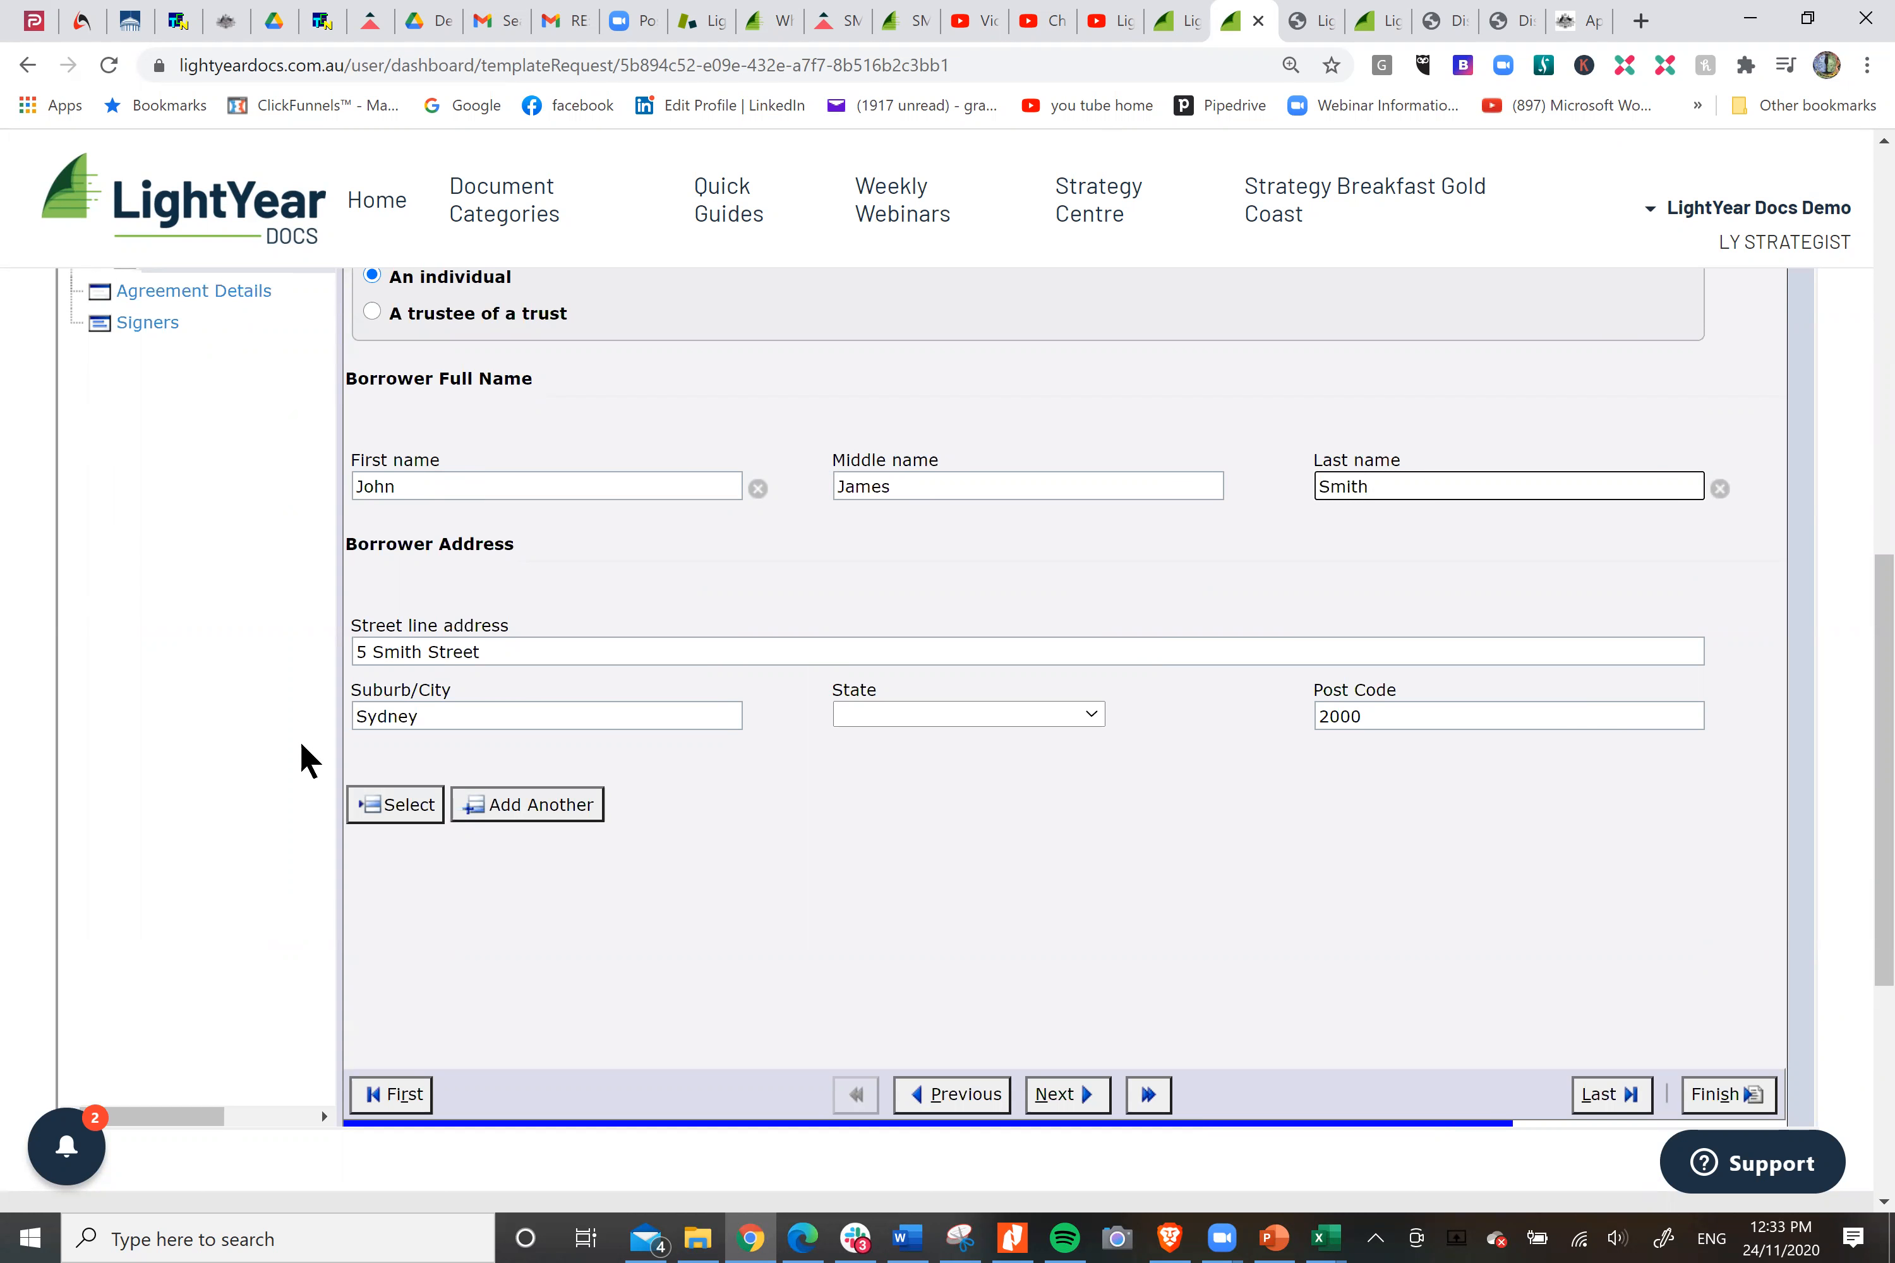
Add another borrower and enter the second borrower's first, middle and last names.
{"action": "left_click", "coordinate": [527, 811]}
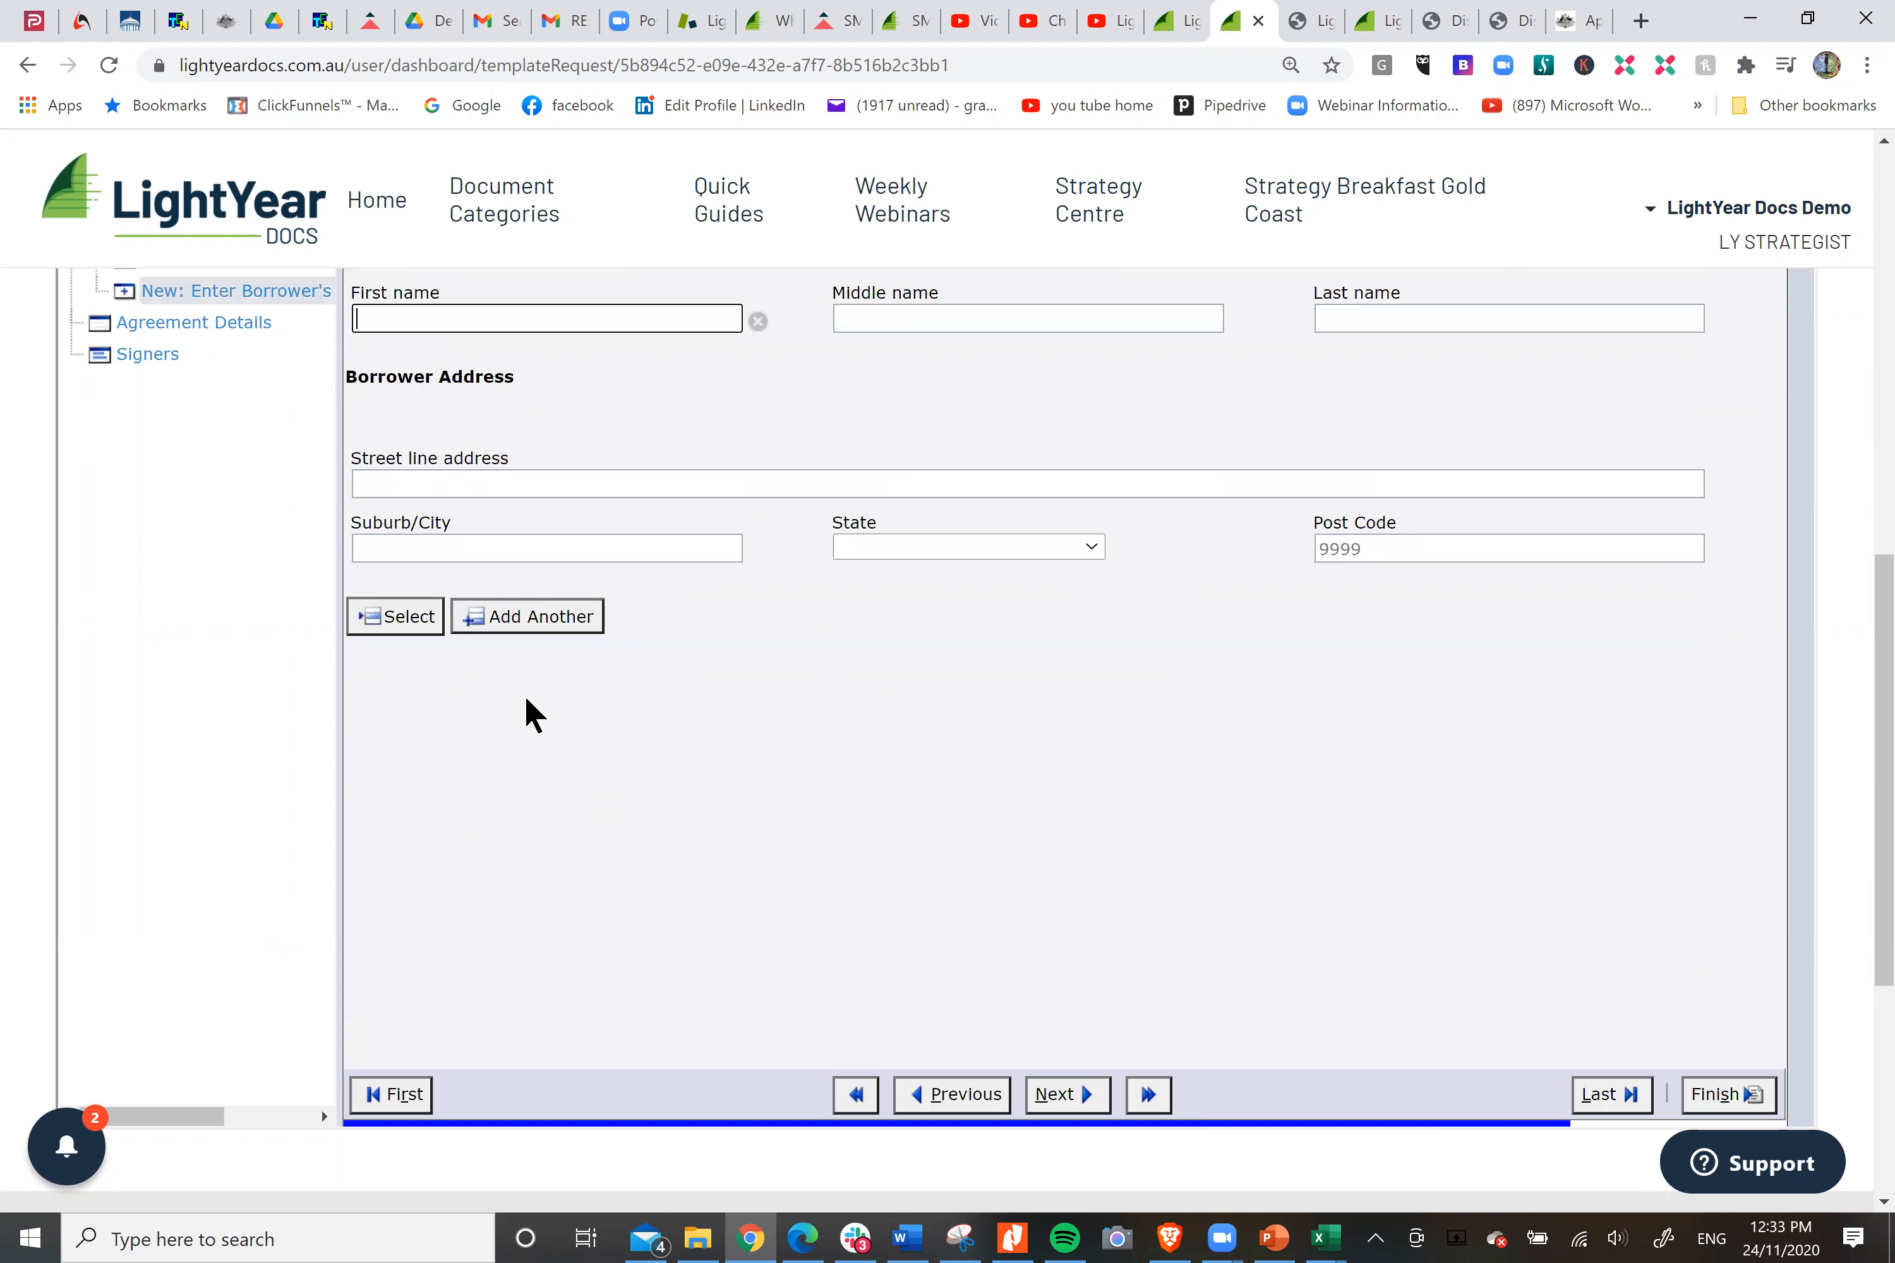
{"action": "scroll", "coordinate": [521, 482], "scroll_direction": "up", "scroll_amount": 2}
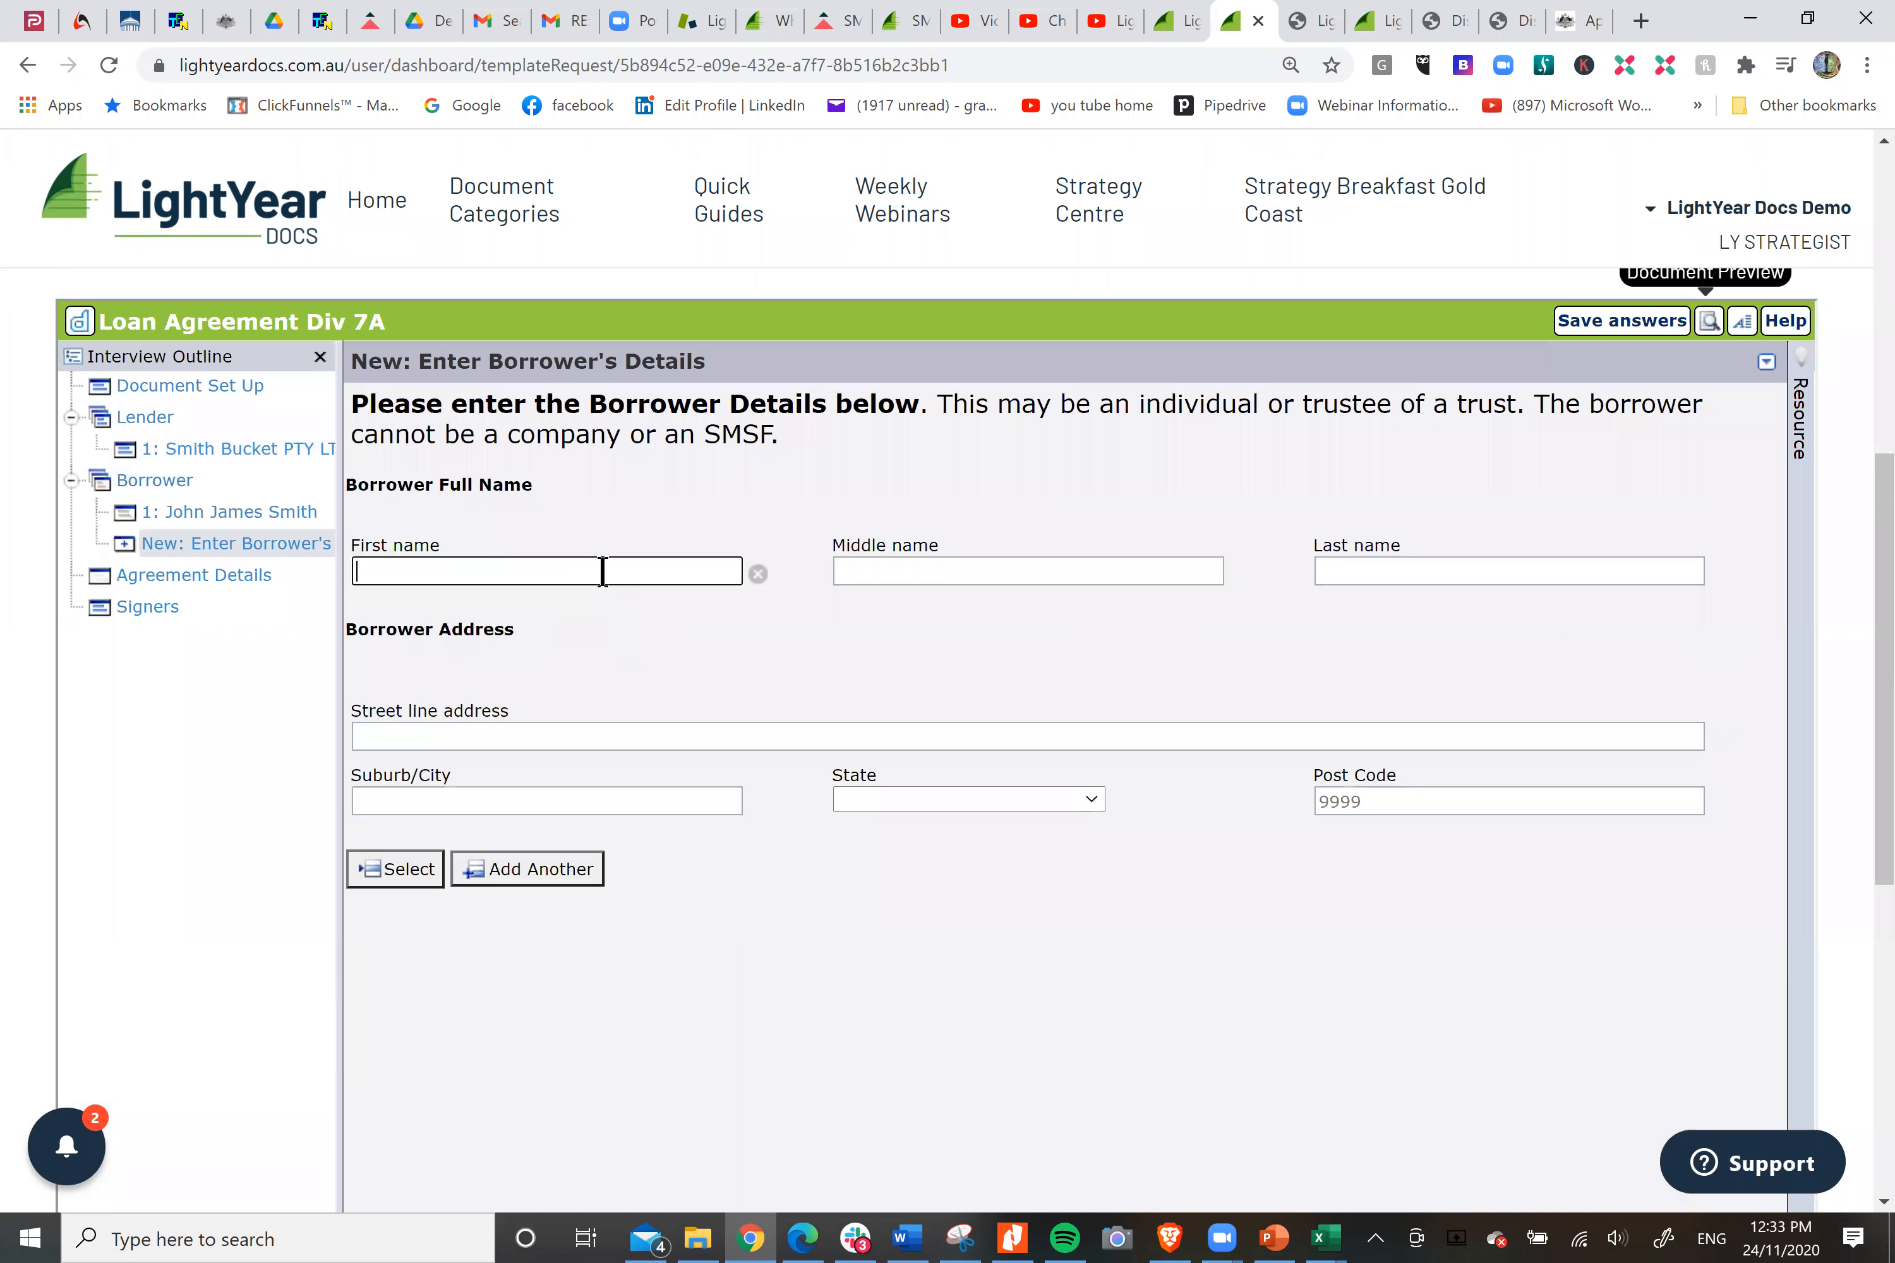
{"action": "type", "text": "Sally Ann"}
{"action": "key", "text": "BackSpace"}
{"action": "key", "text": "BackSpace"}
{"action": "key", "text": "BackSpace"}
{"action": "left_click", "coordinate": [876, 570]}
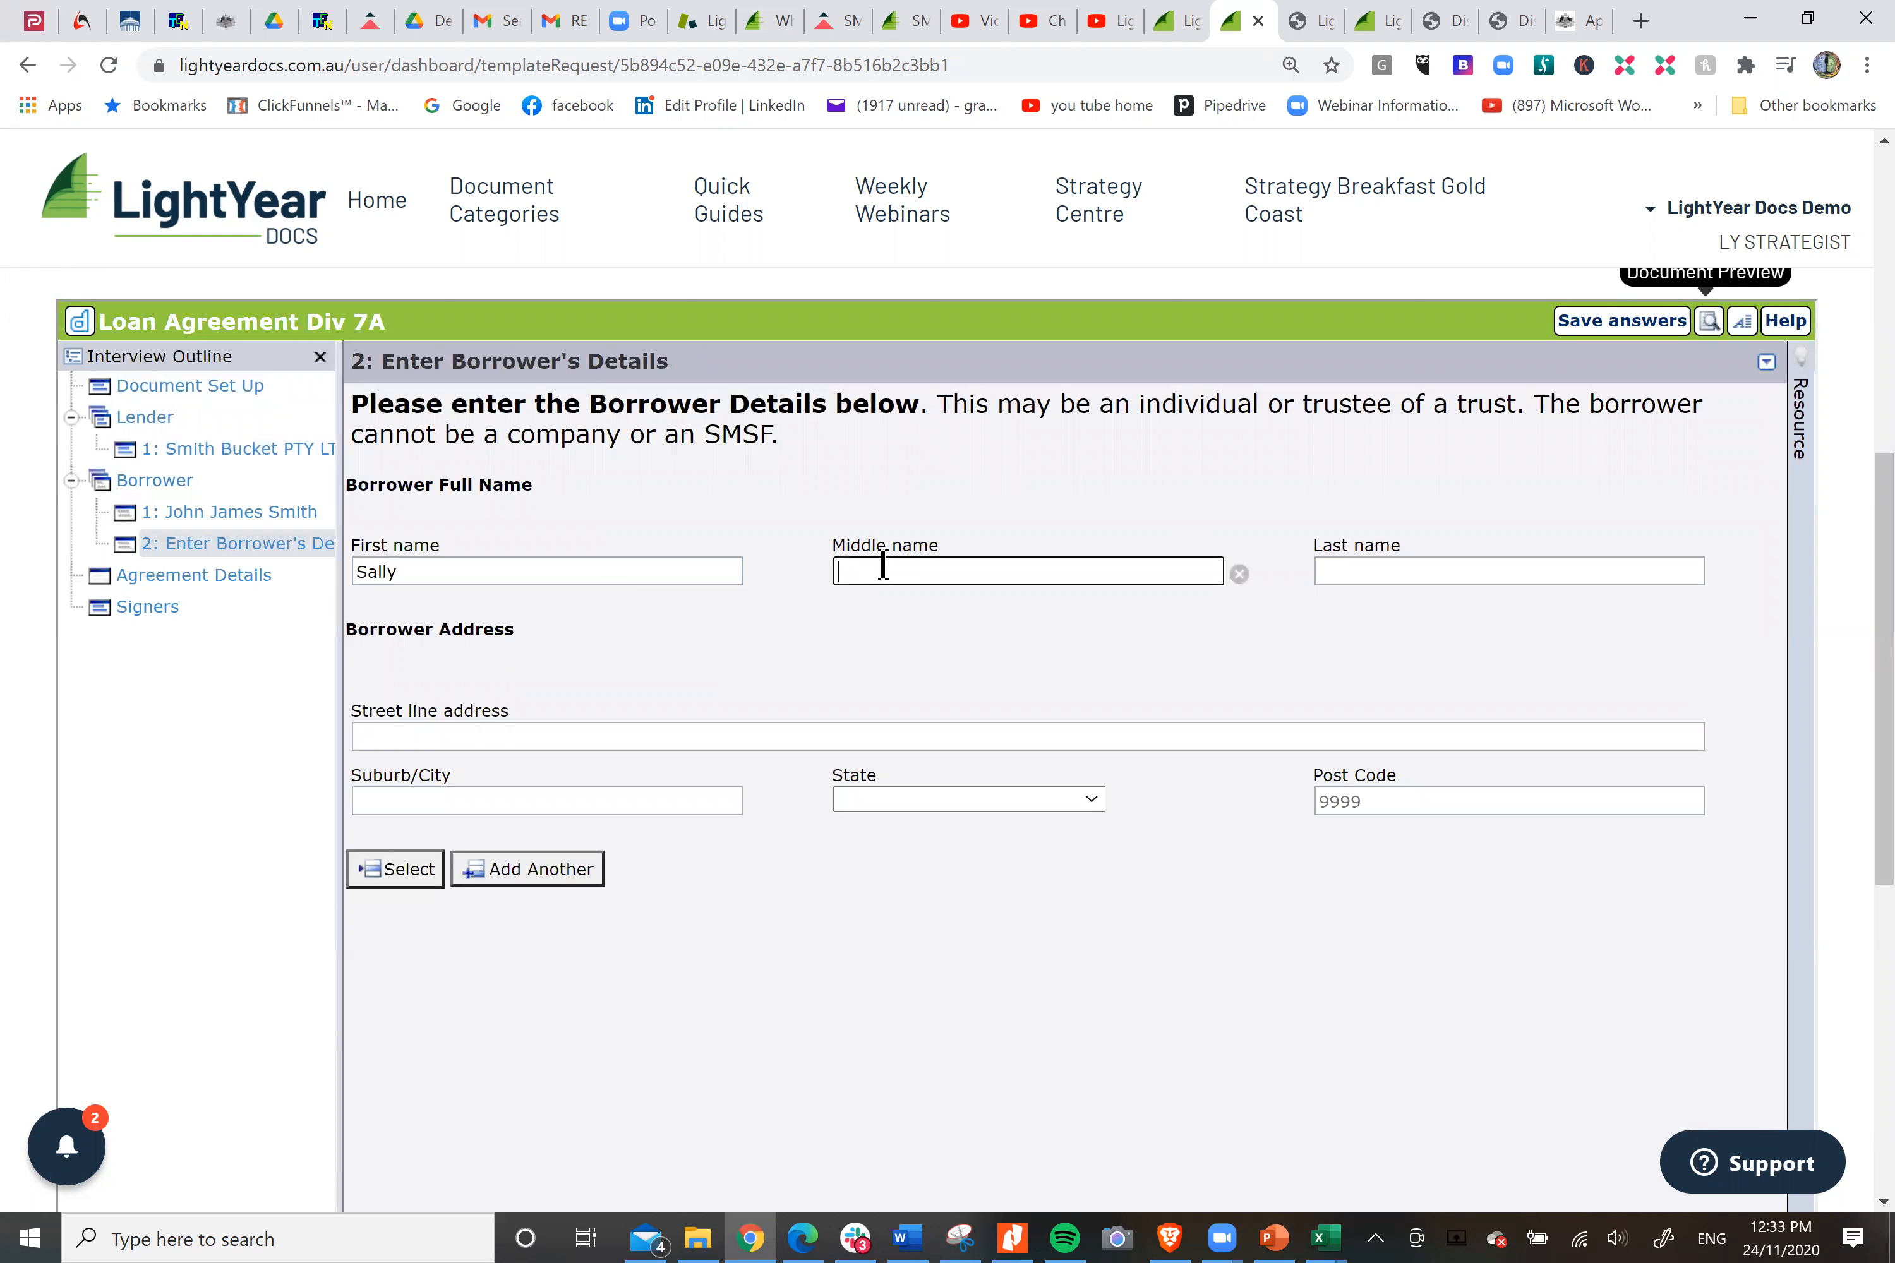
{"action": "key", "text": "Tab"}
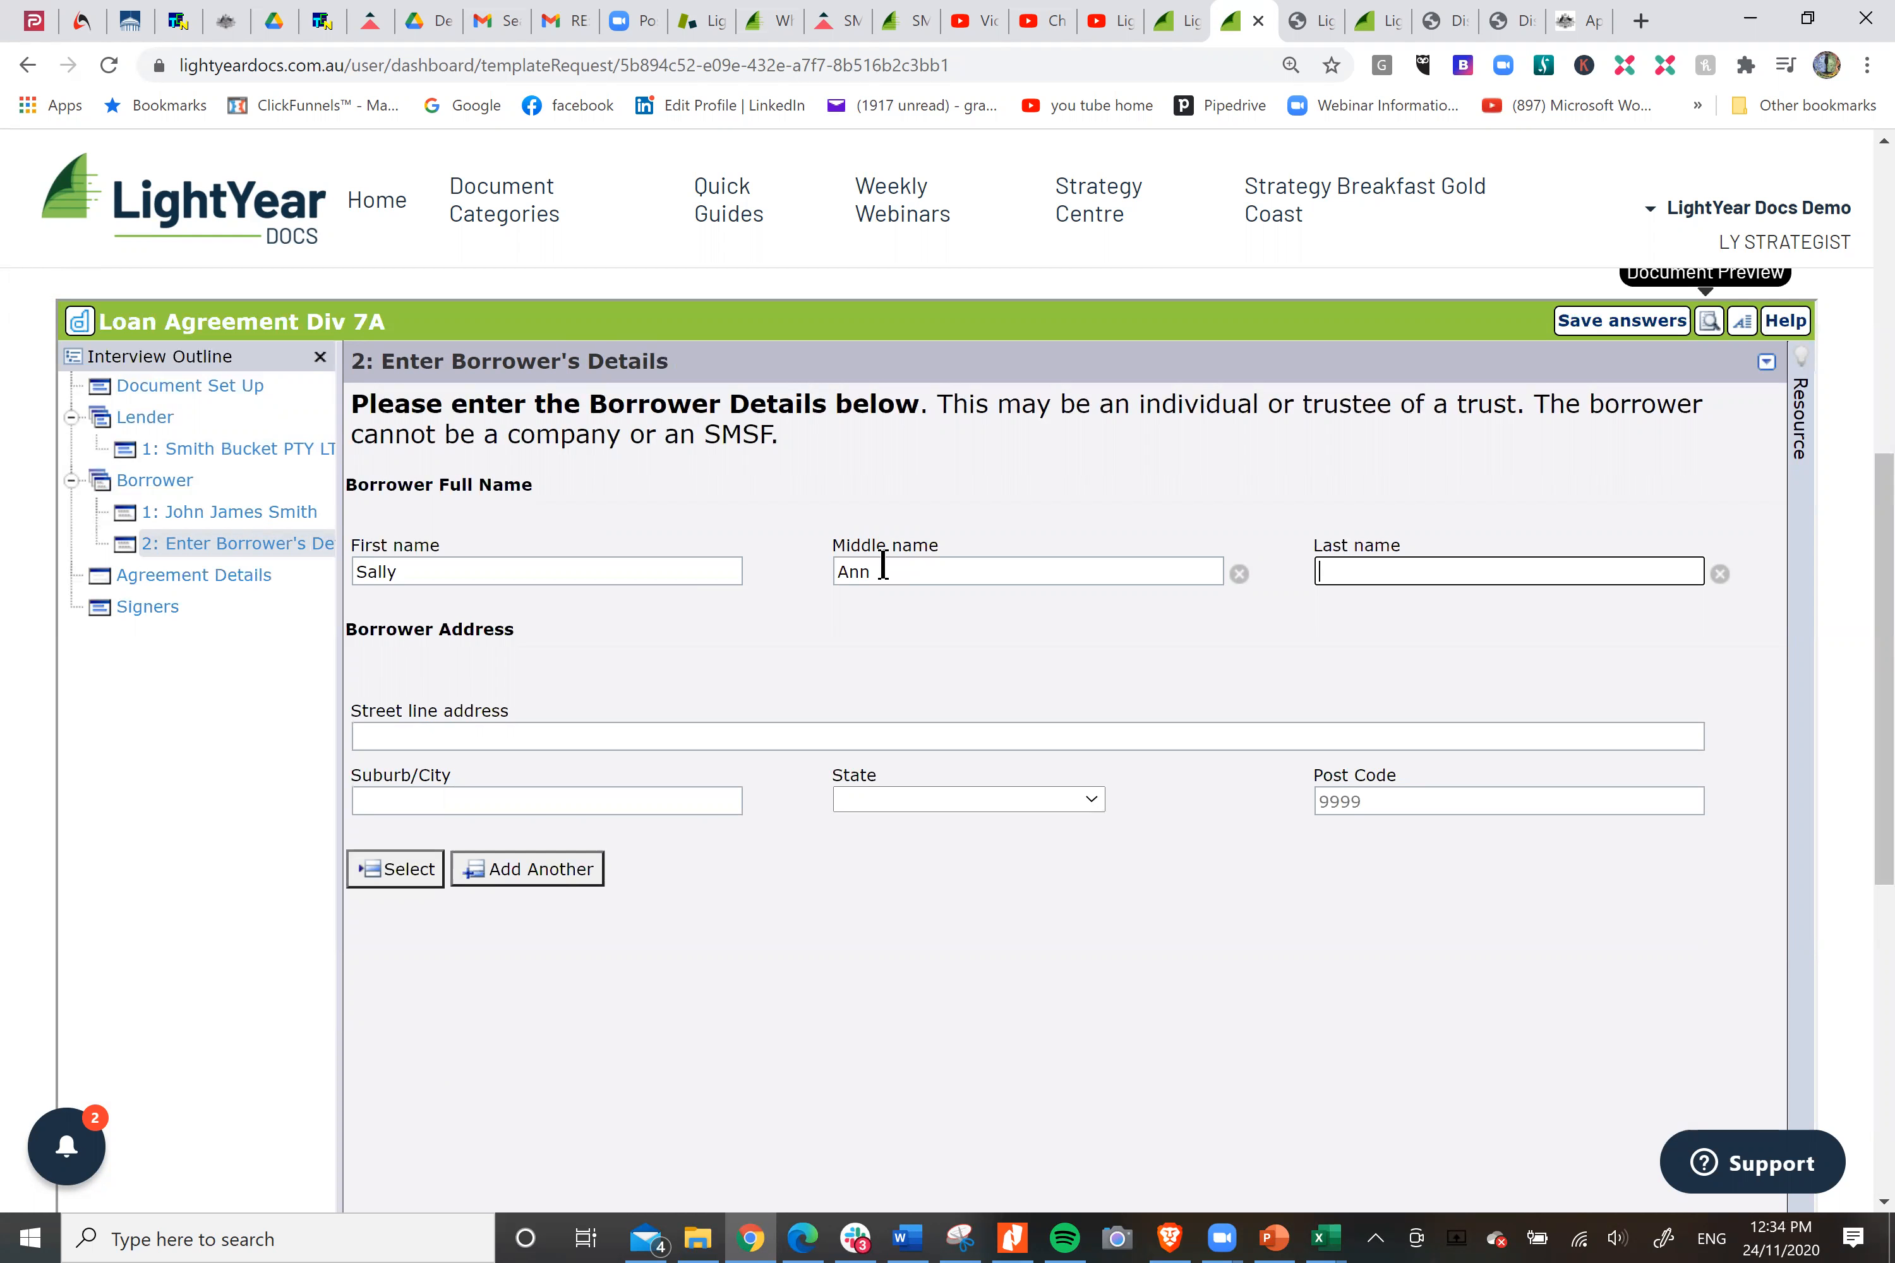
{"action": "type", "text": "Smith"}
Fill the second borrower's details from the first borrower's entry in the answer source.
{"action": "left_click", "coordinate": [642, 736]}
{"action": "left_click", "coordinate": [412, 871]}
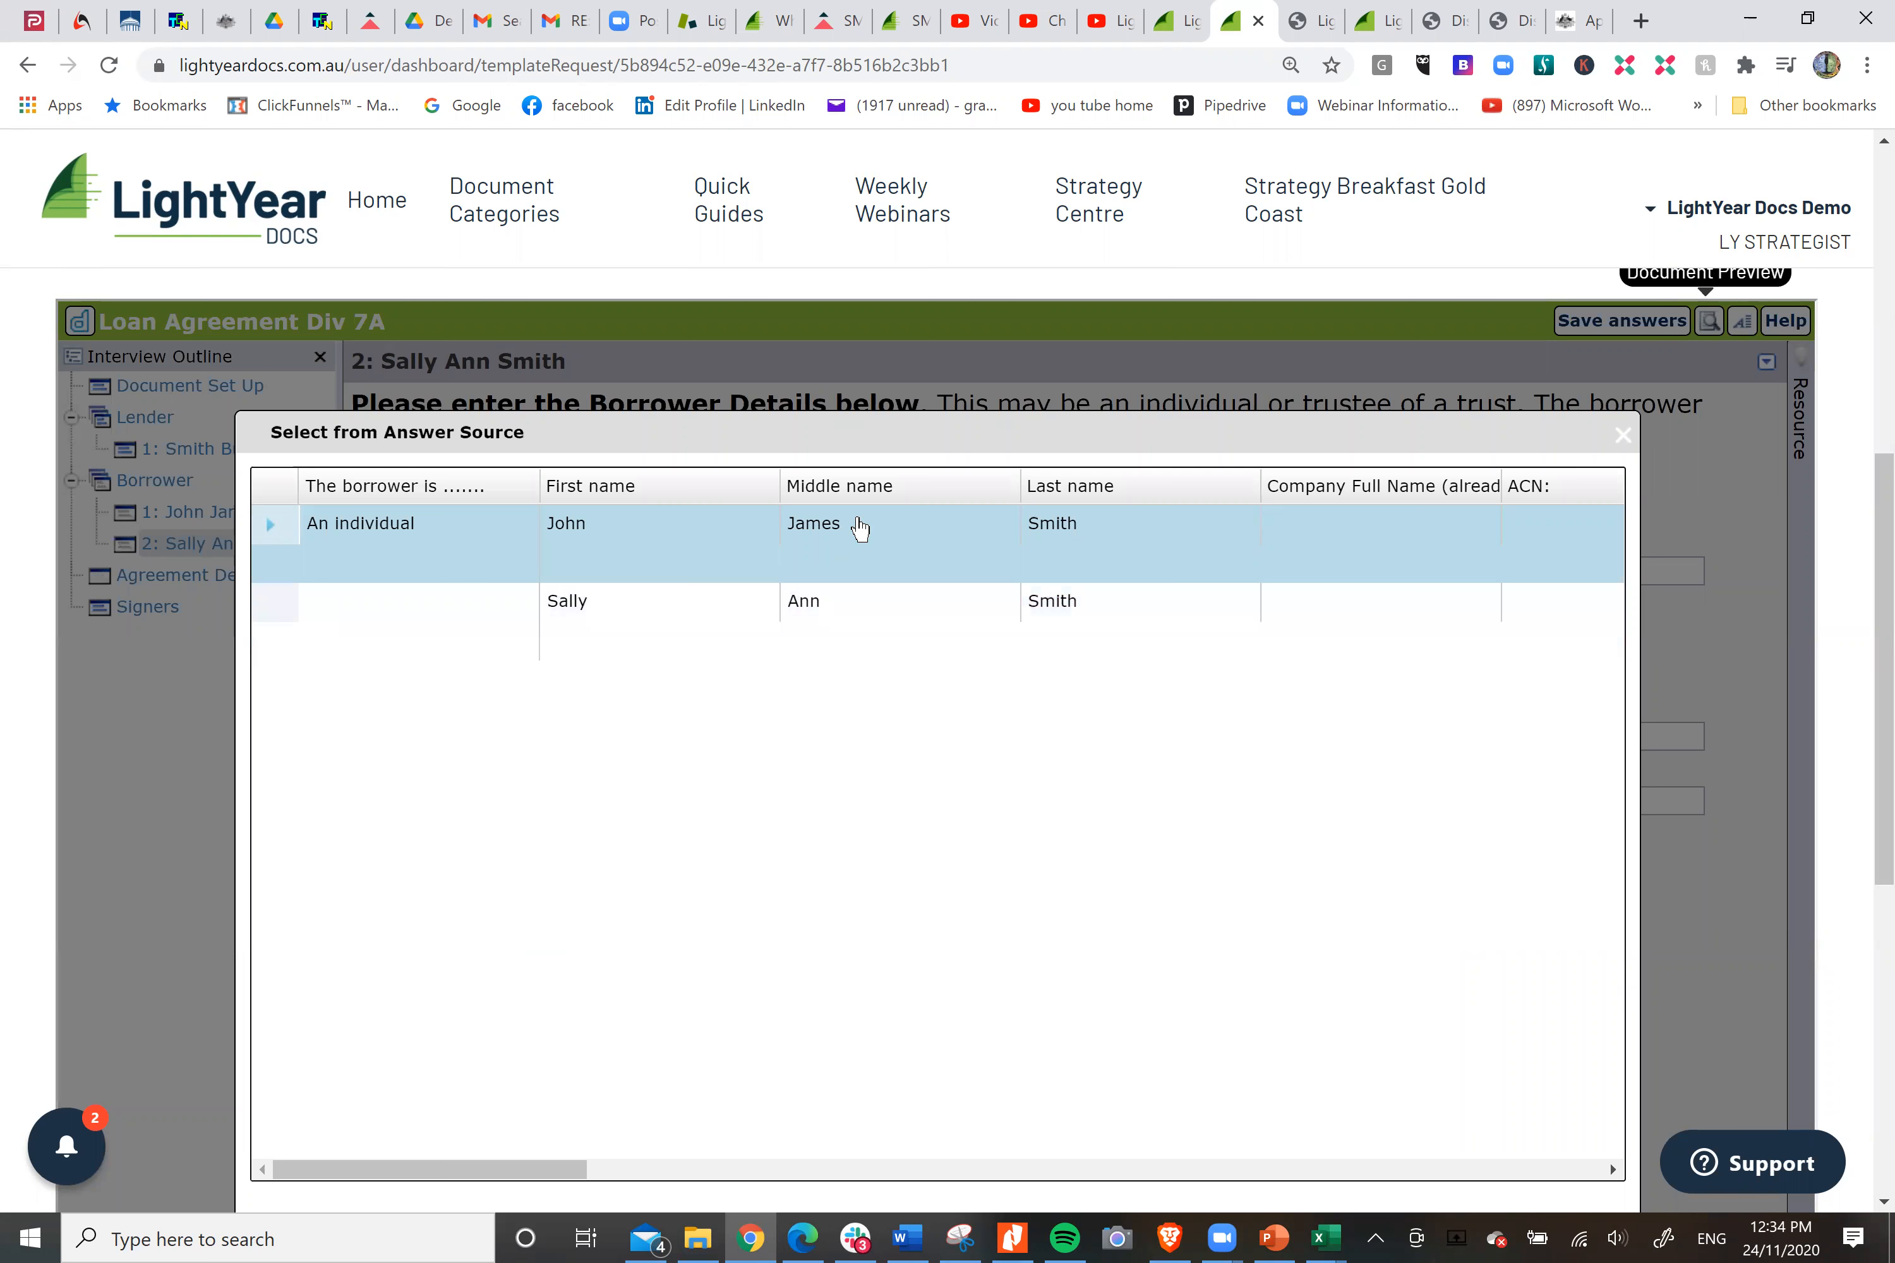
{"action": "scroll", "coordinate": [1374, 954], "scroll_direction": "down", "scroll_amount": 5}
{"action": "left_click", "coordinate": [1486, 867]}
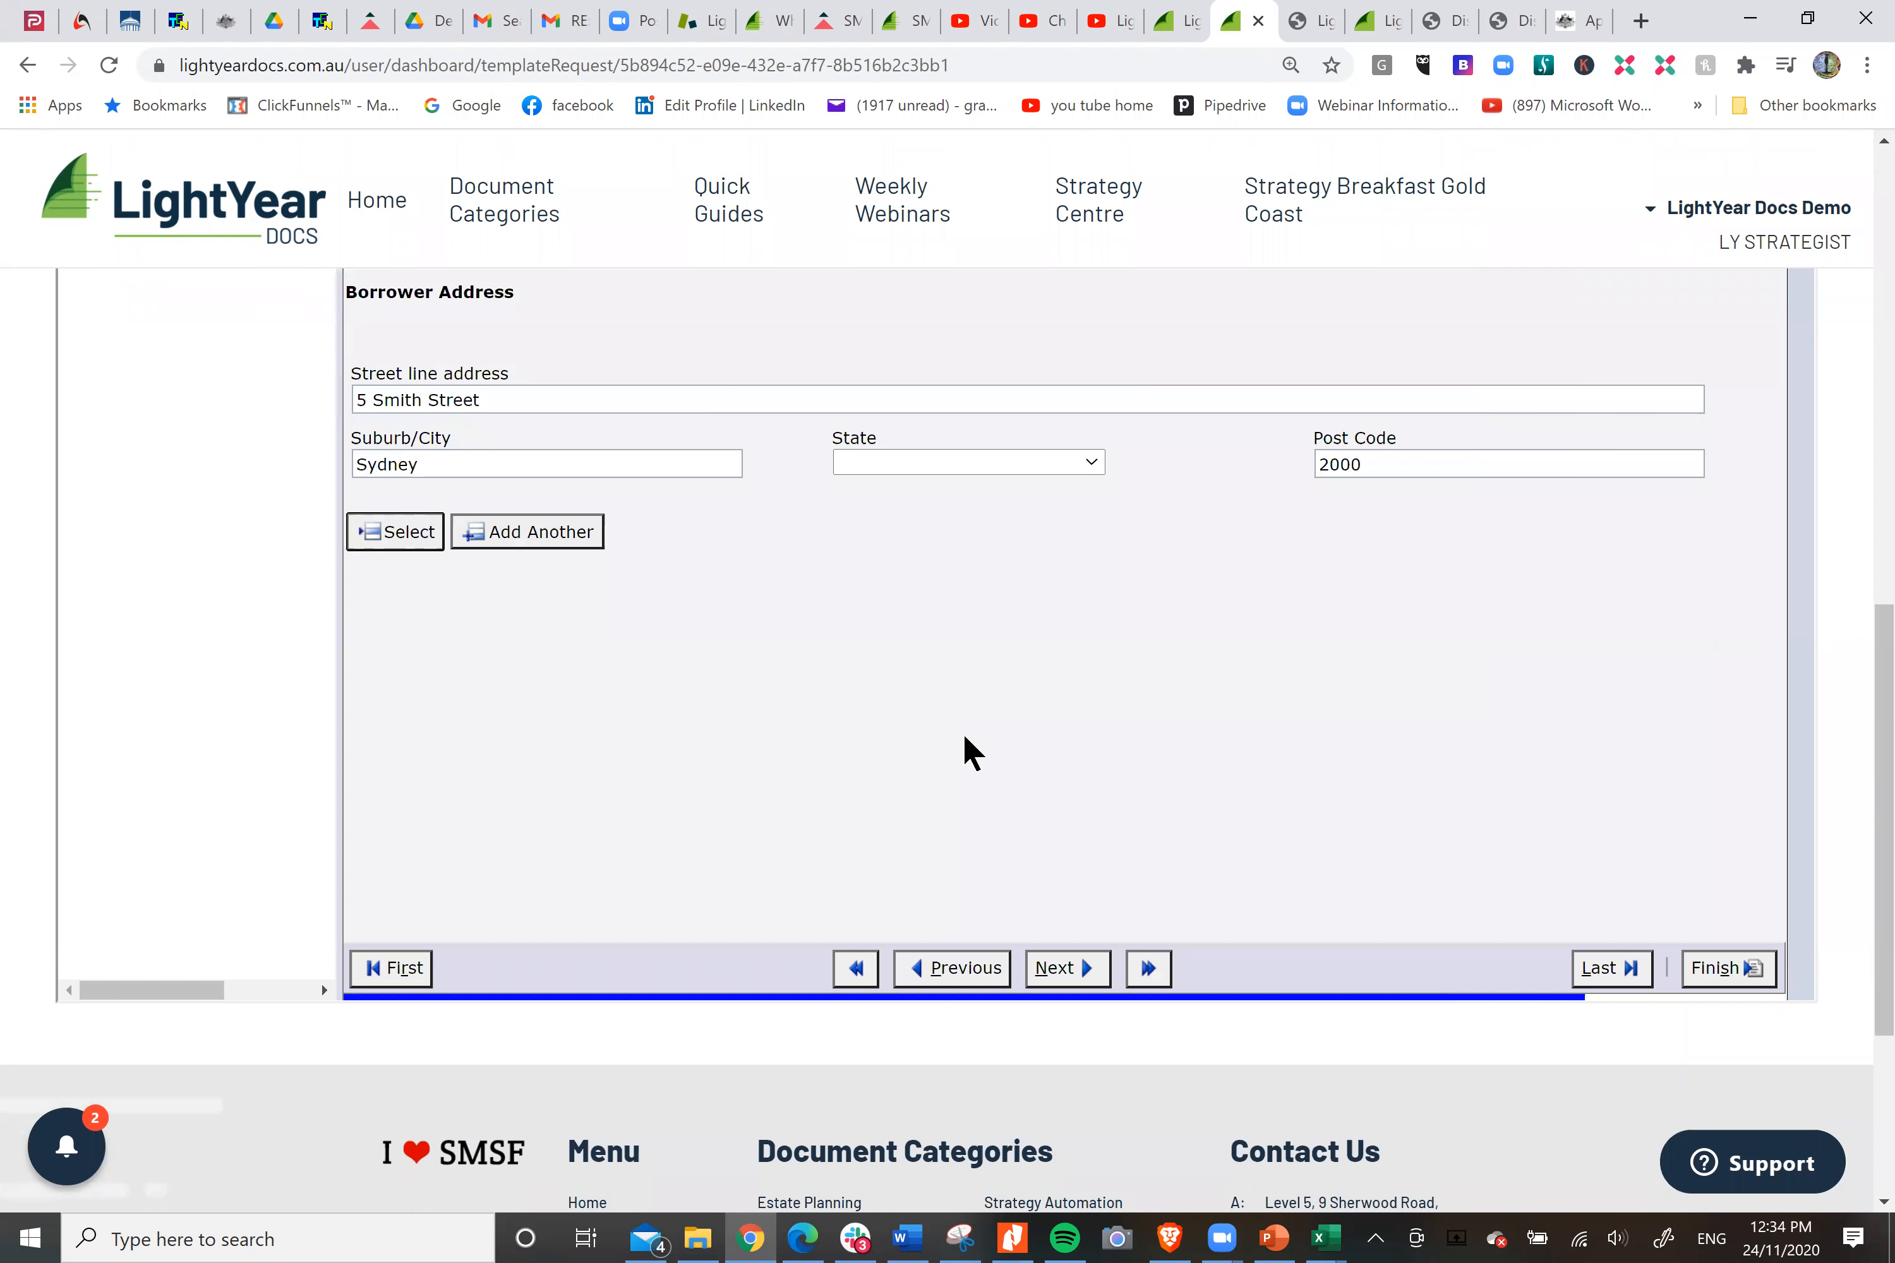
{"action": "scroll", "coordinate": [962, 737], "scroll_direction": "up", "scroll_amount": 3}
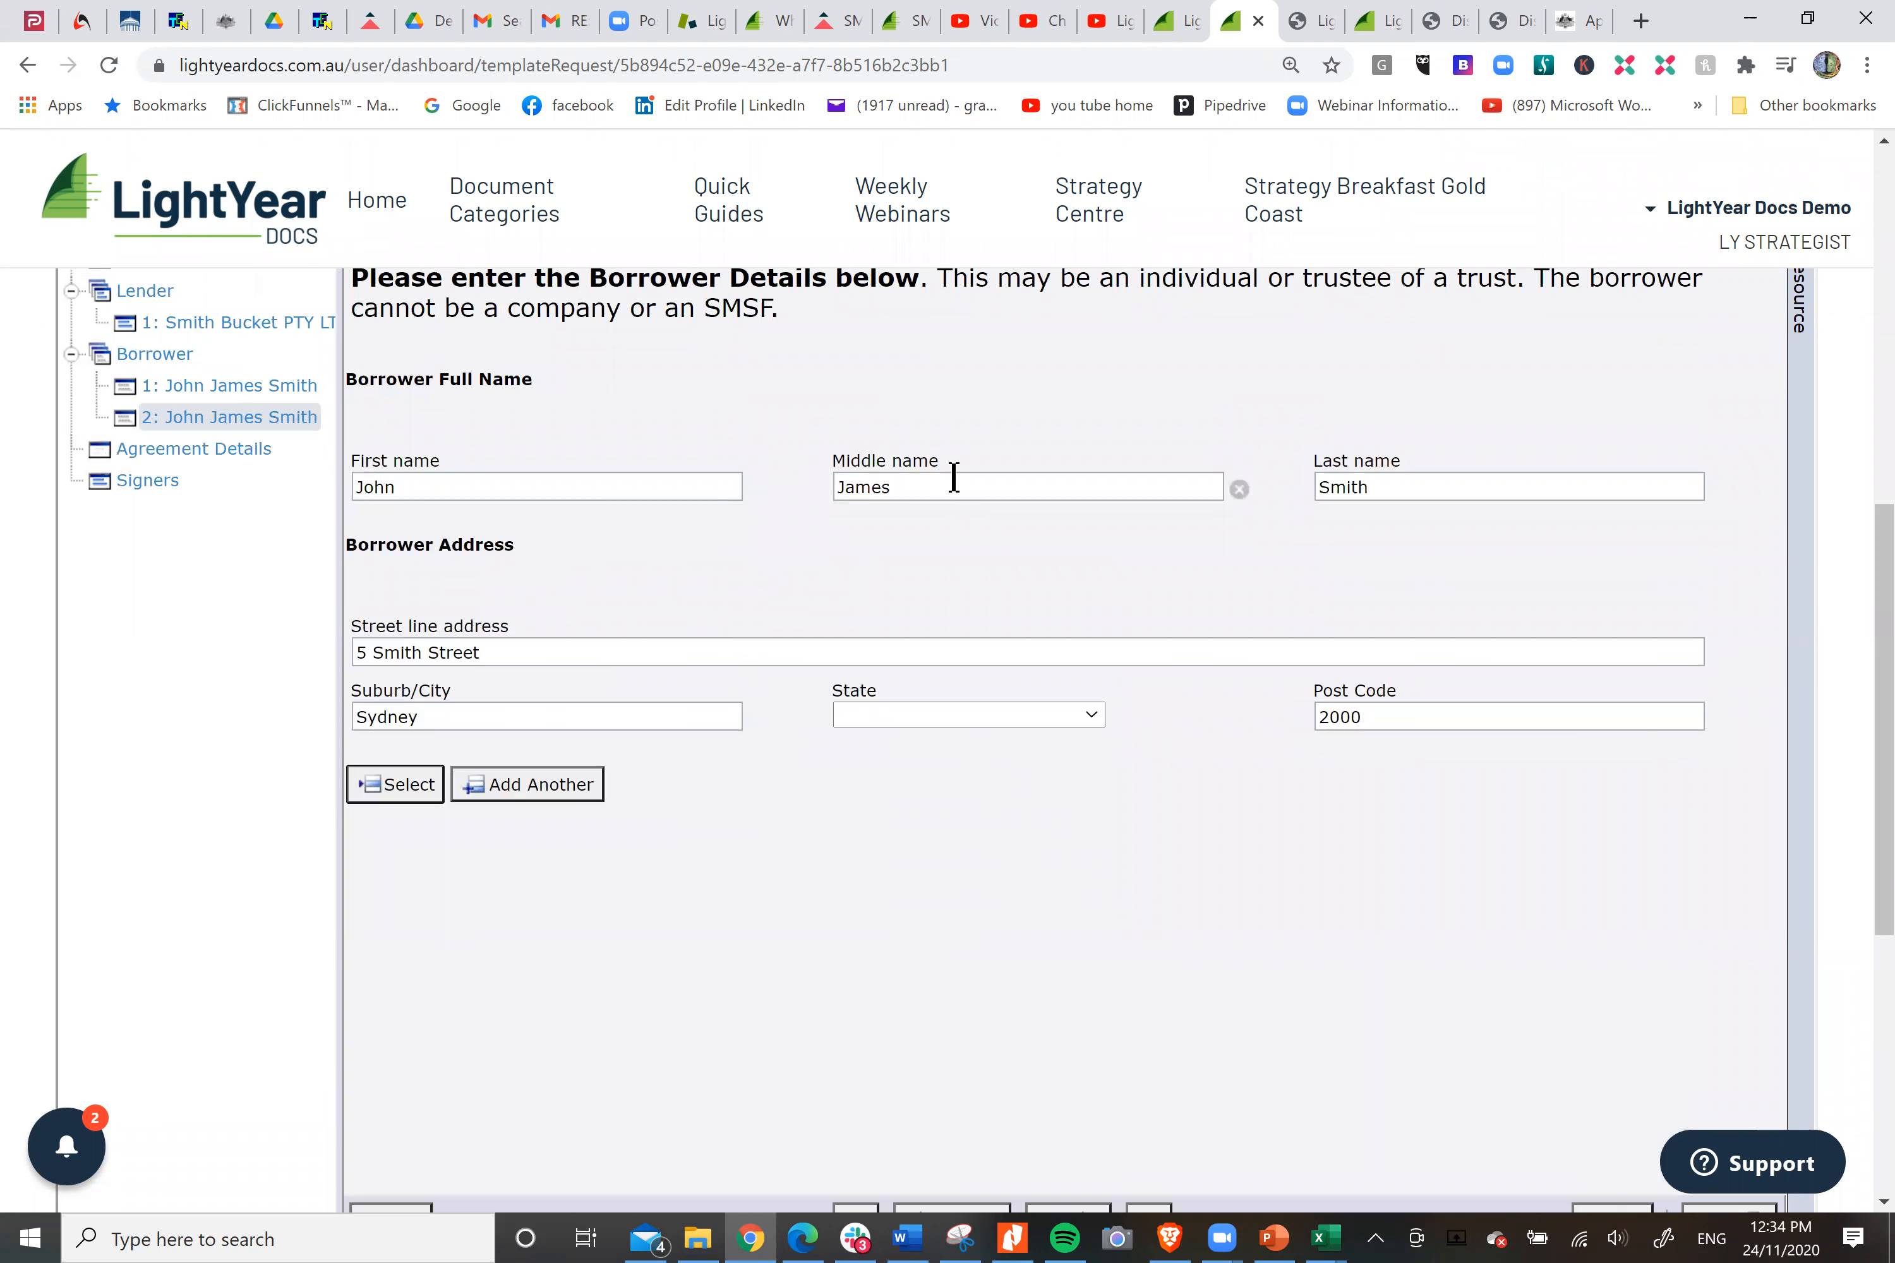
Change the second borrower's middle and first names, keeping the shared last name, and save the interview answers.
{"action": "double_click", "coordinate": [866, 487]}
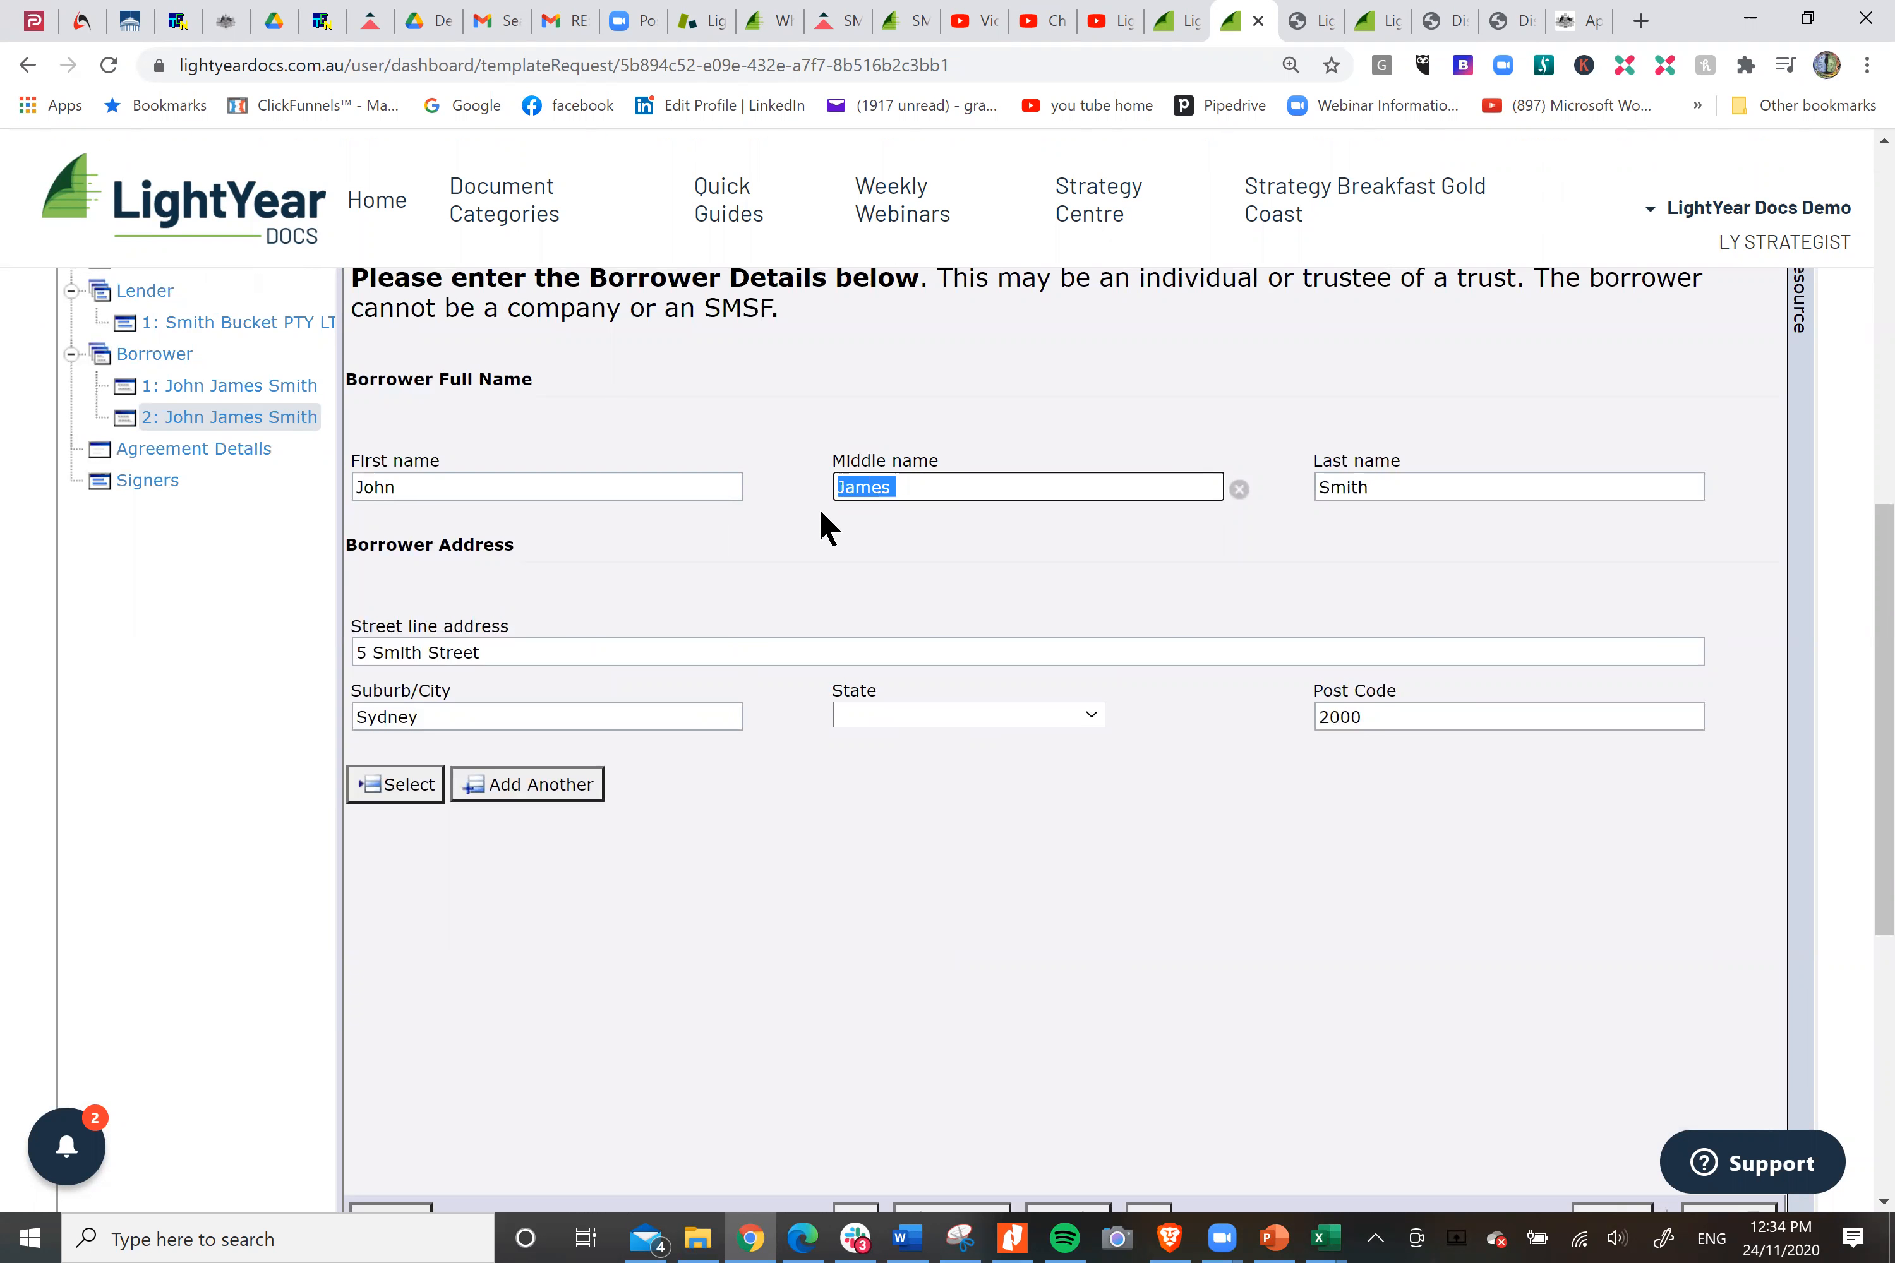
{"action": "type", "text": "Ann"}
{"action": "left_click_drag", "start_coordinate": [397, 489], "coordinate": [334, 493]}
{"action": "type", "text": "Sally"}
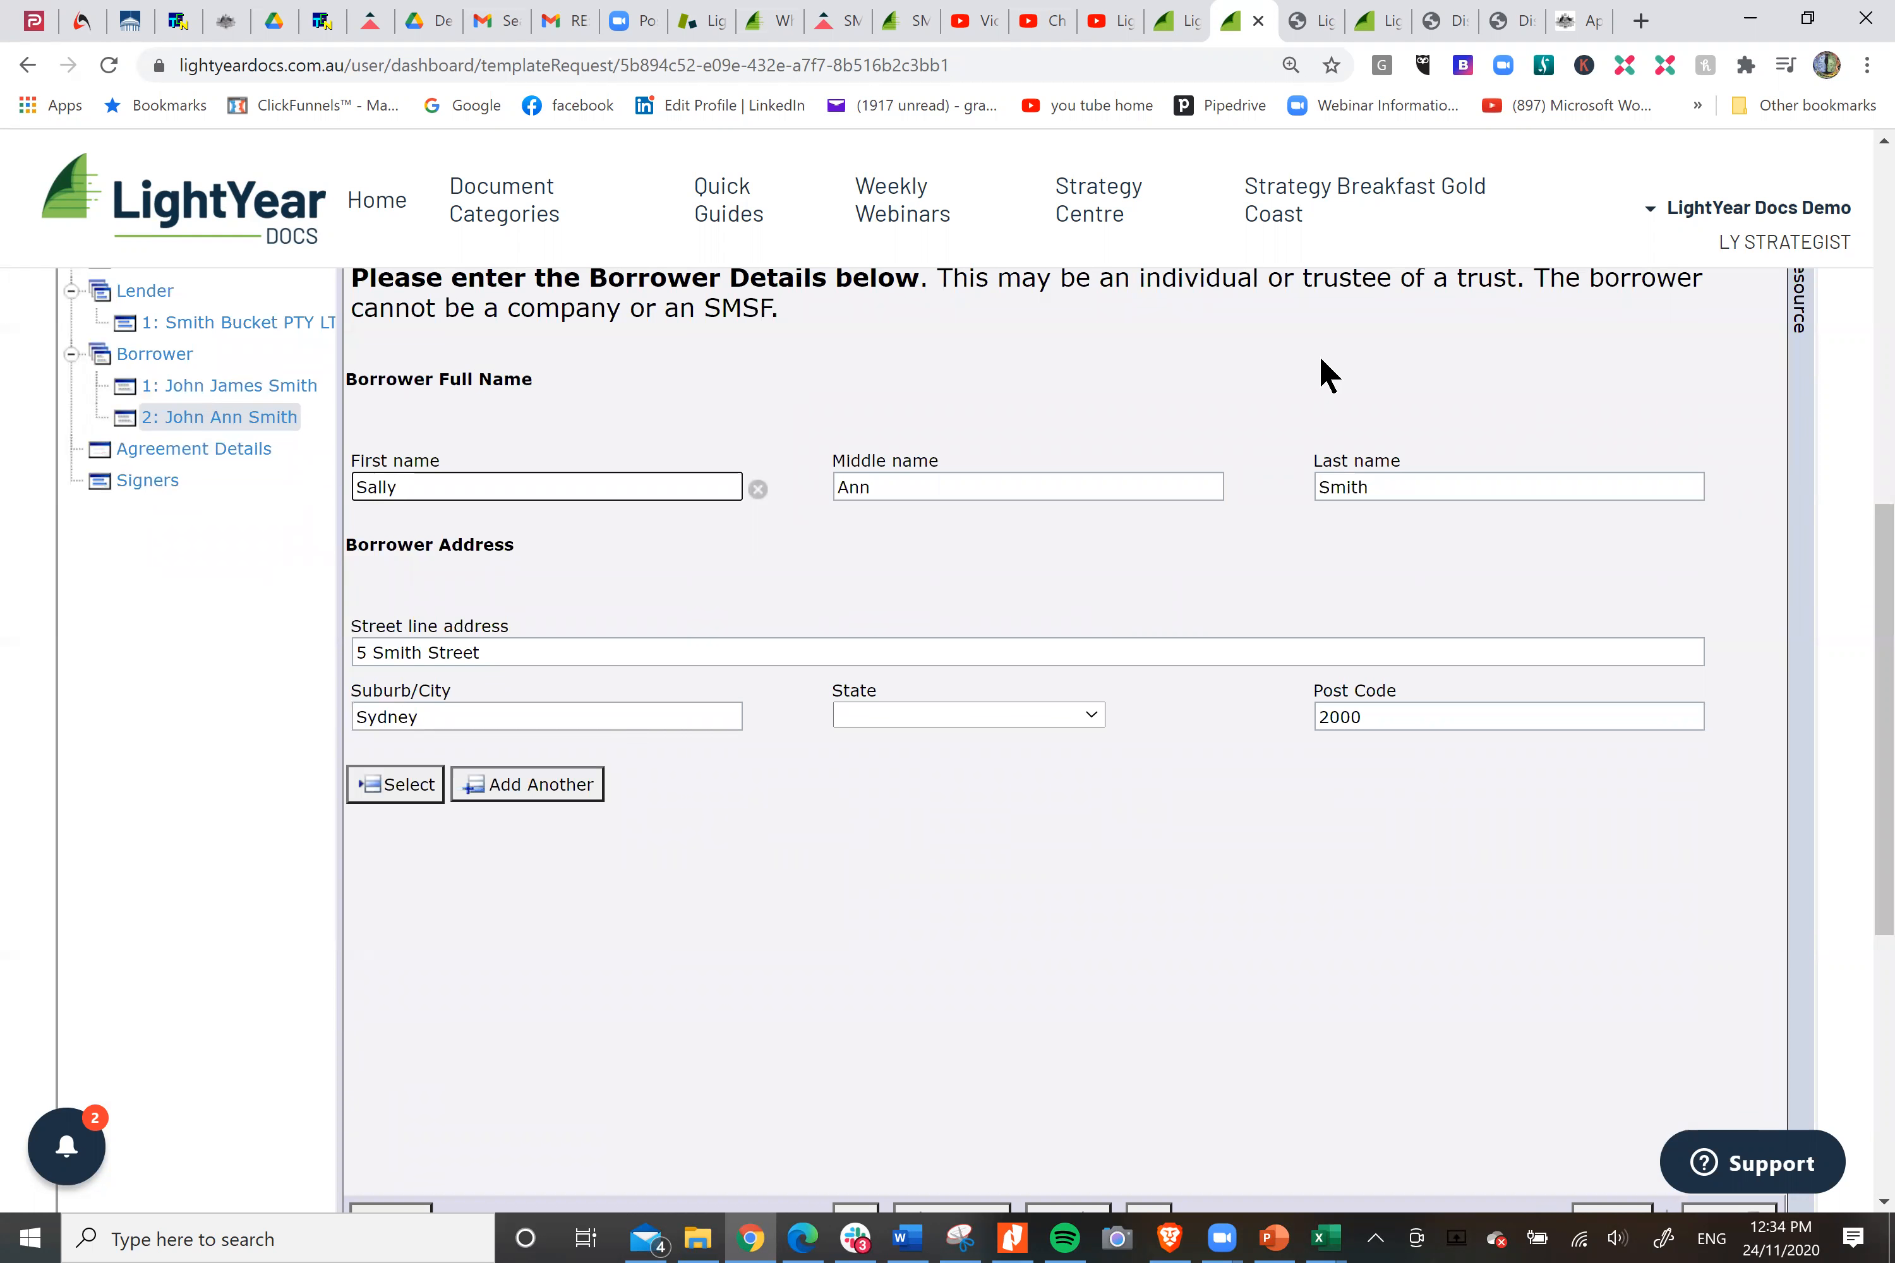
{"action": "scroll", "coordinate": [1321, 354], "scroll_direction": "up", "scroll_amount": 2}
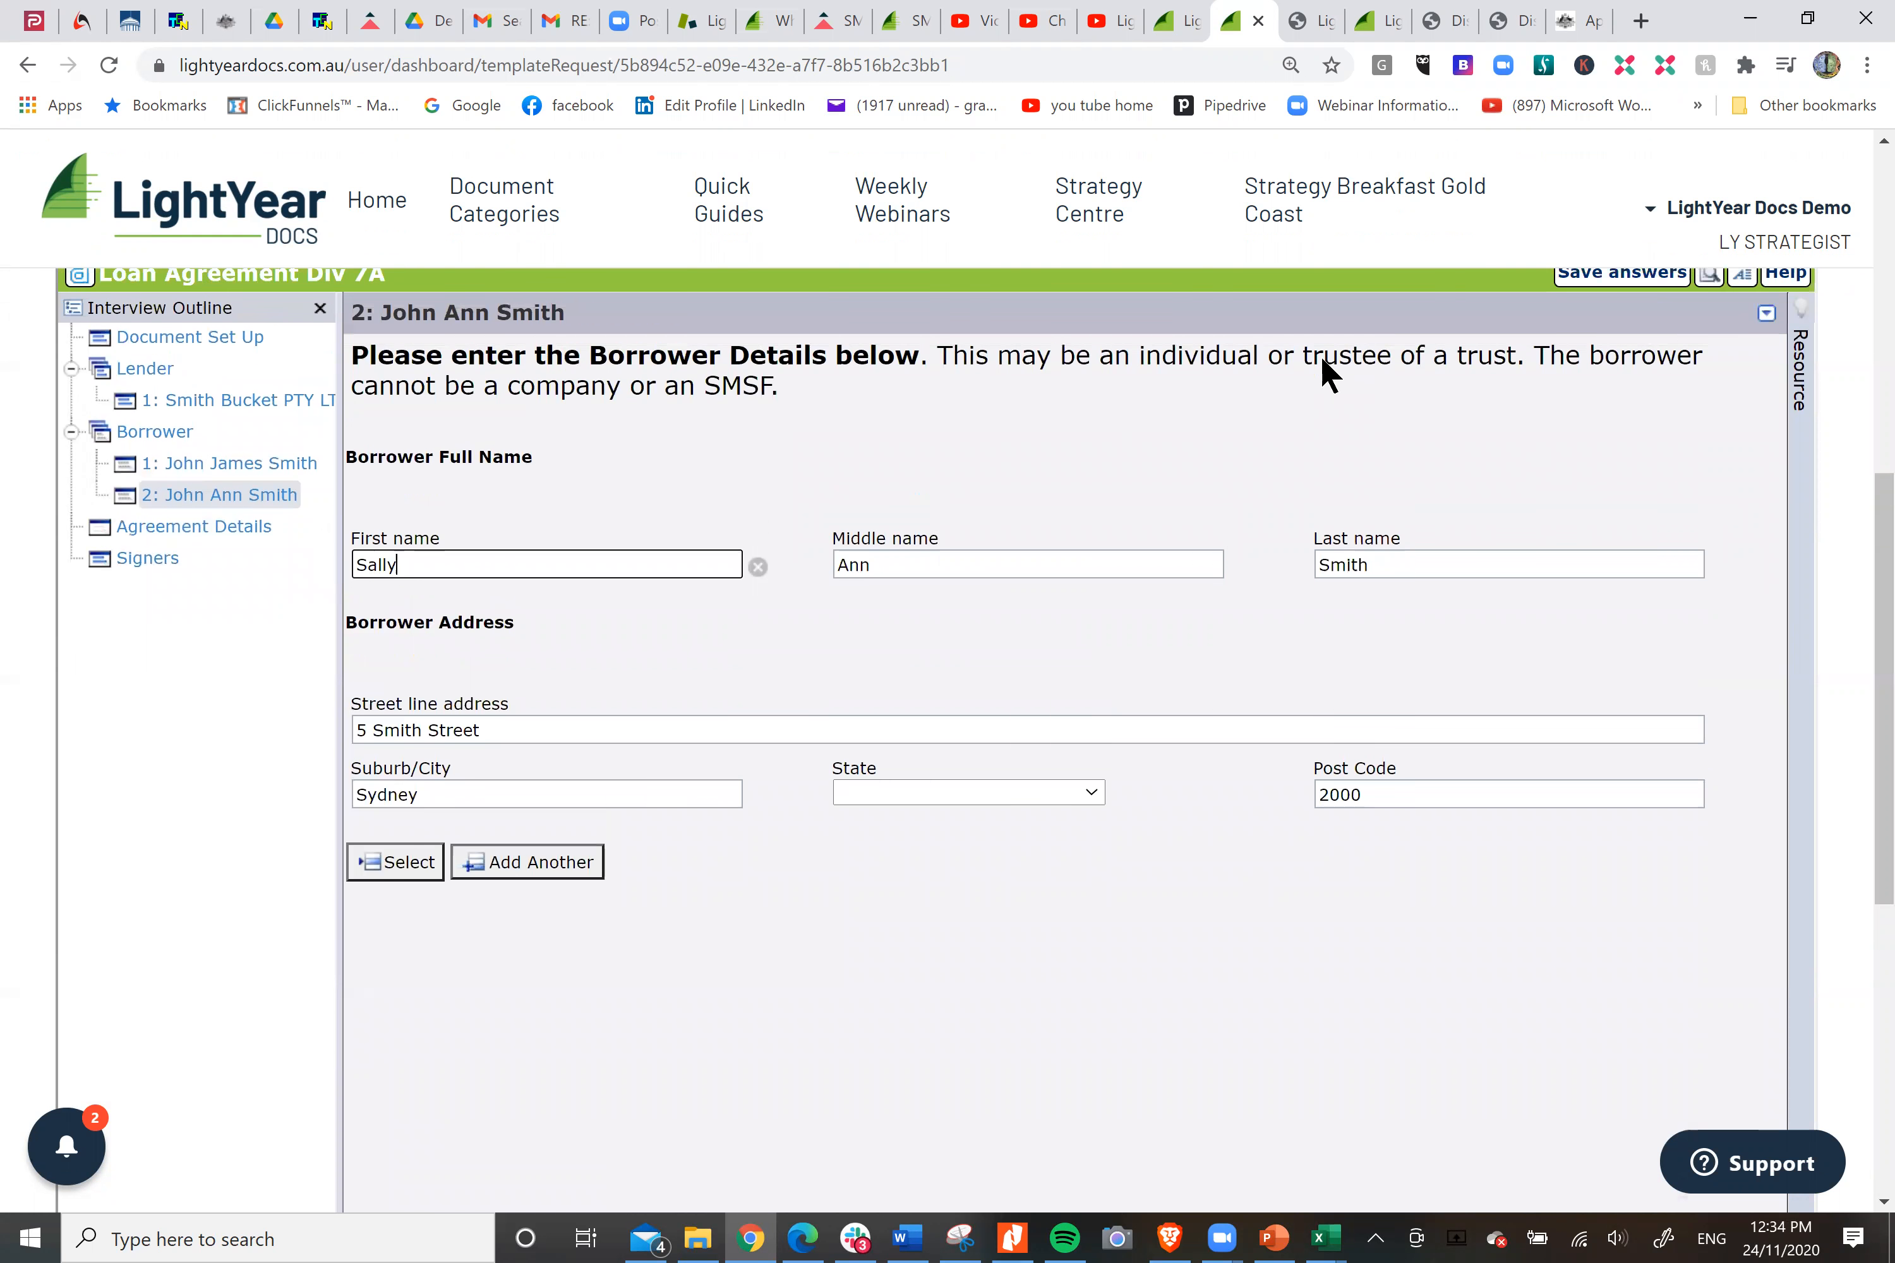
{"action": "left_click", "coordinate": [1618, 321]}
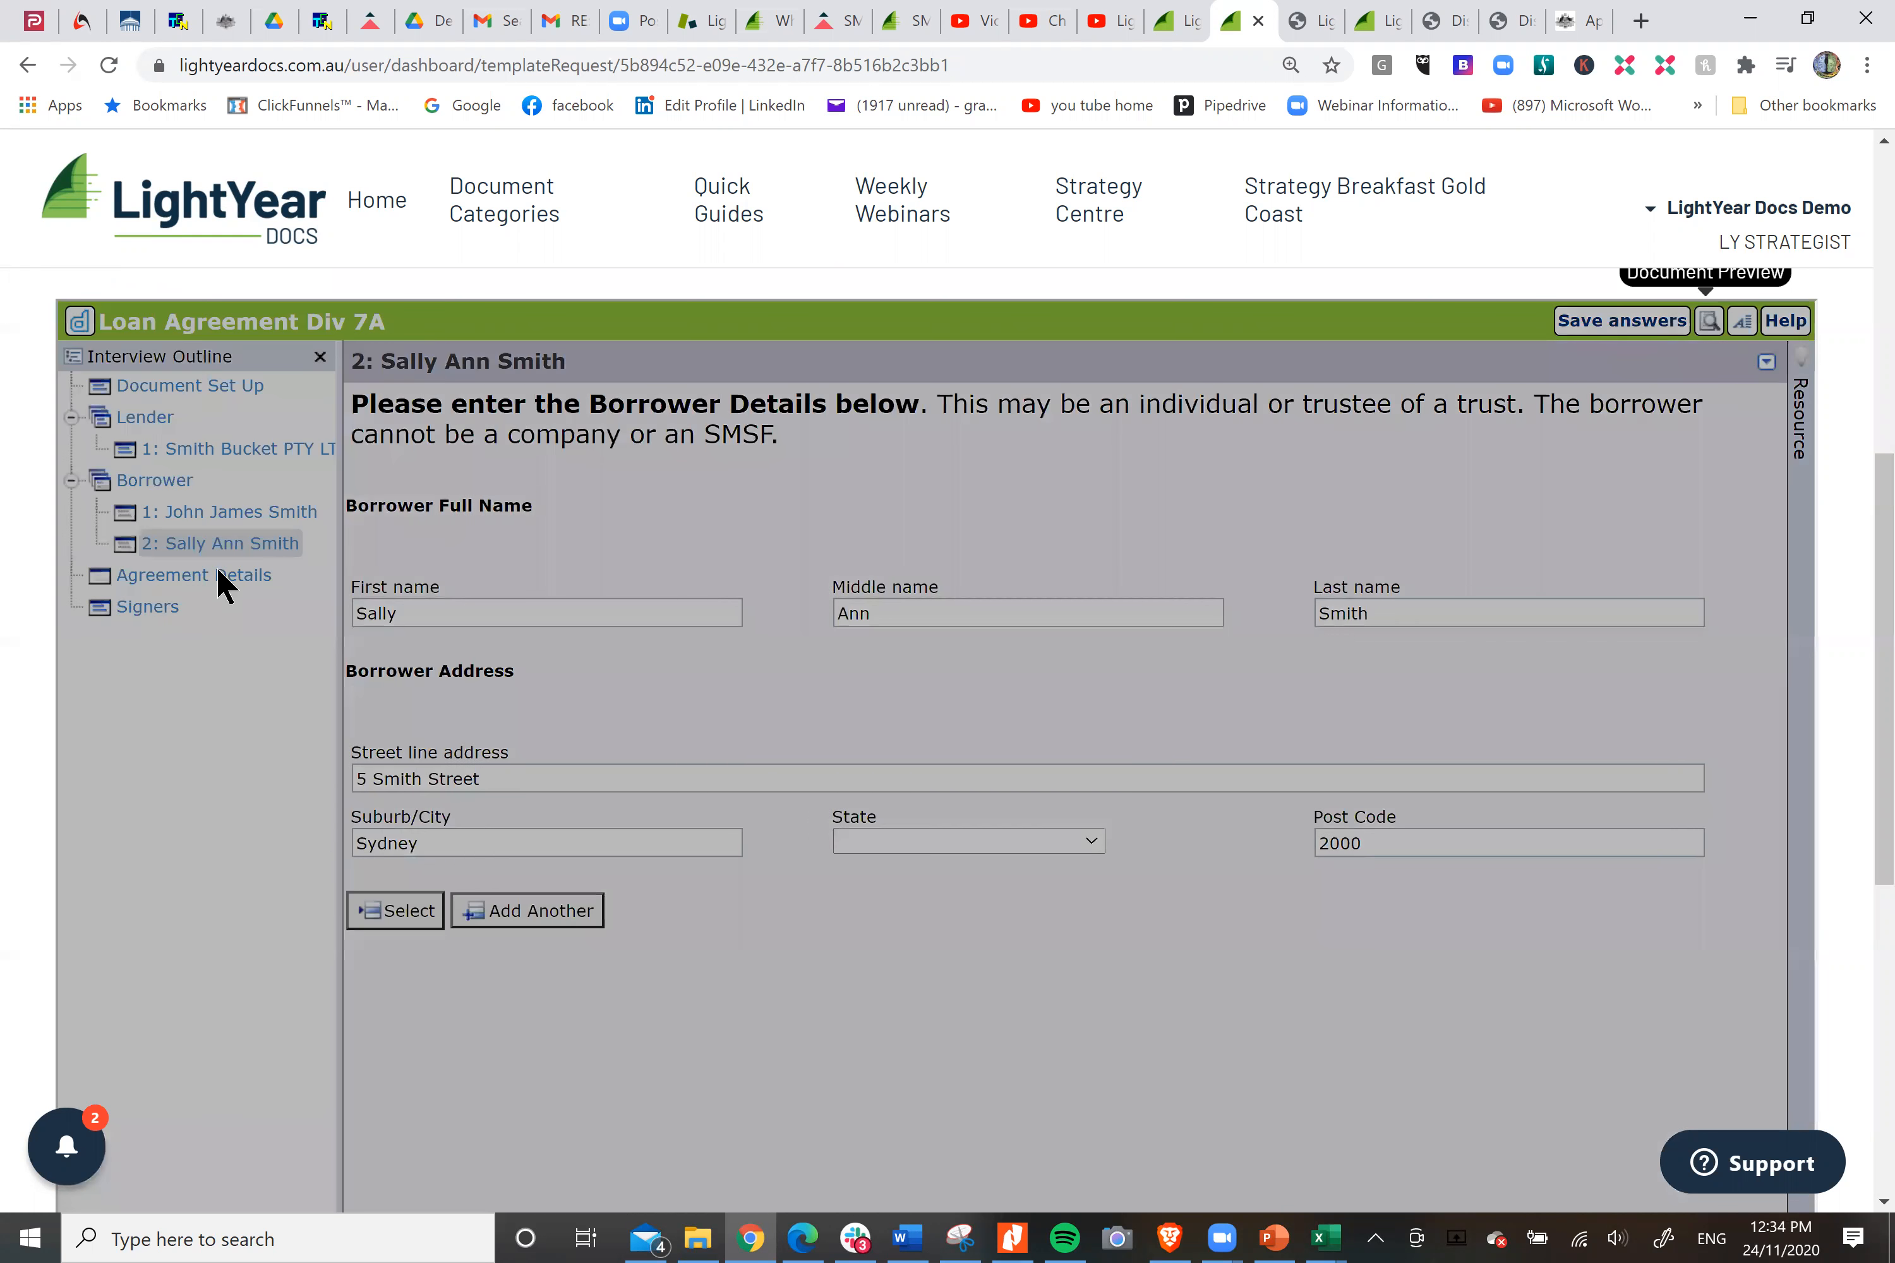
Set the date of agreement to 01/07/2020 in the Agreement Details.
{"action": "left_click", "coordinate": [224, 577]}
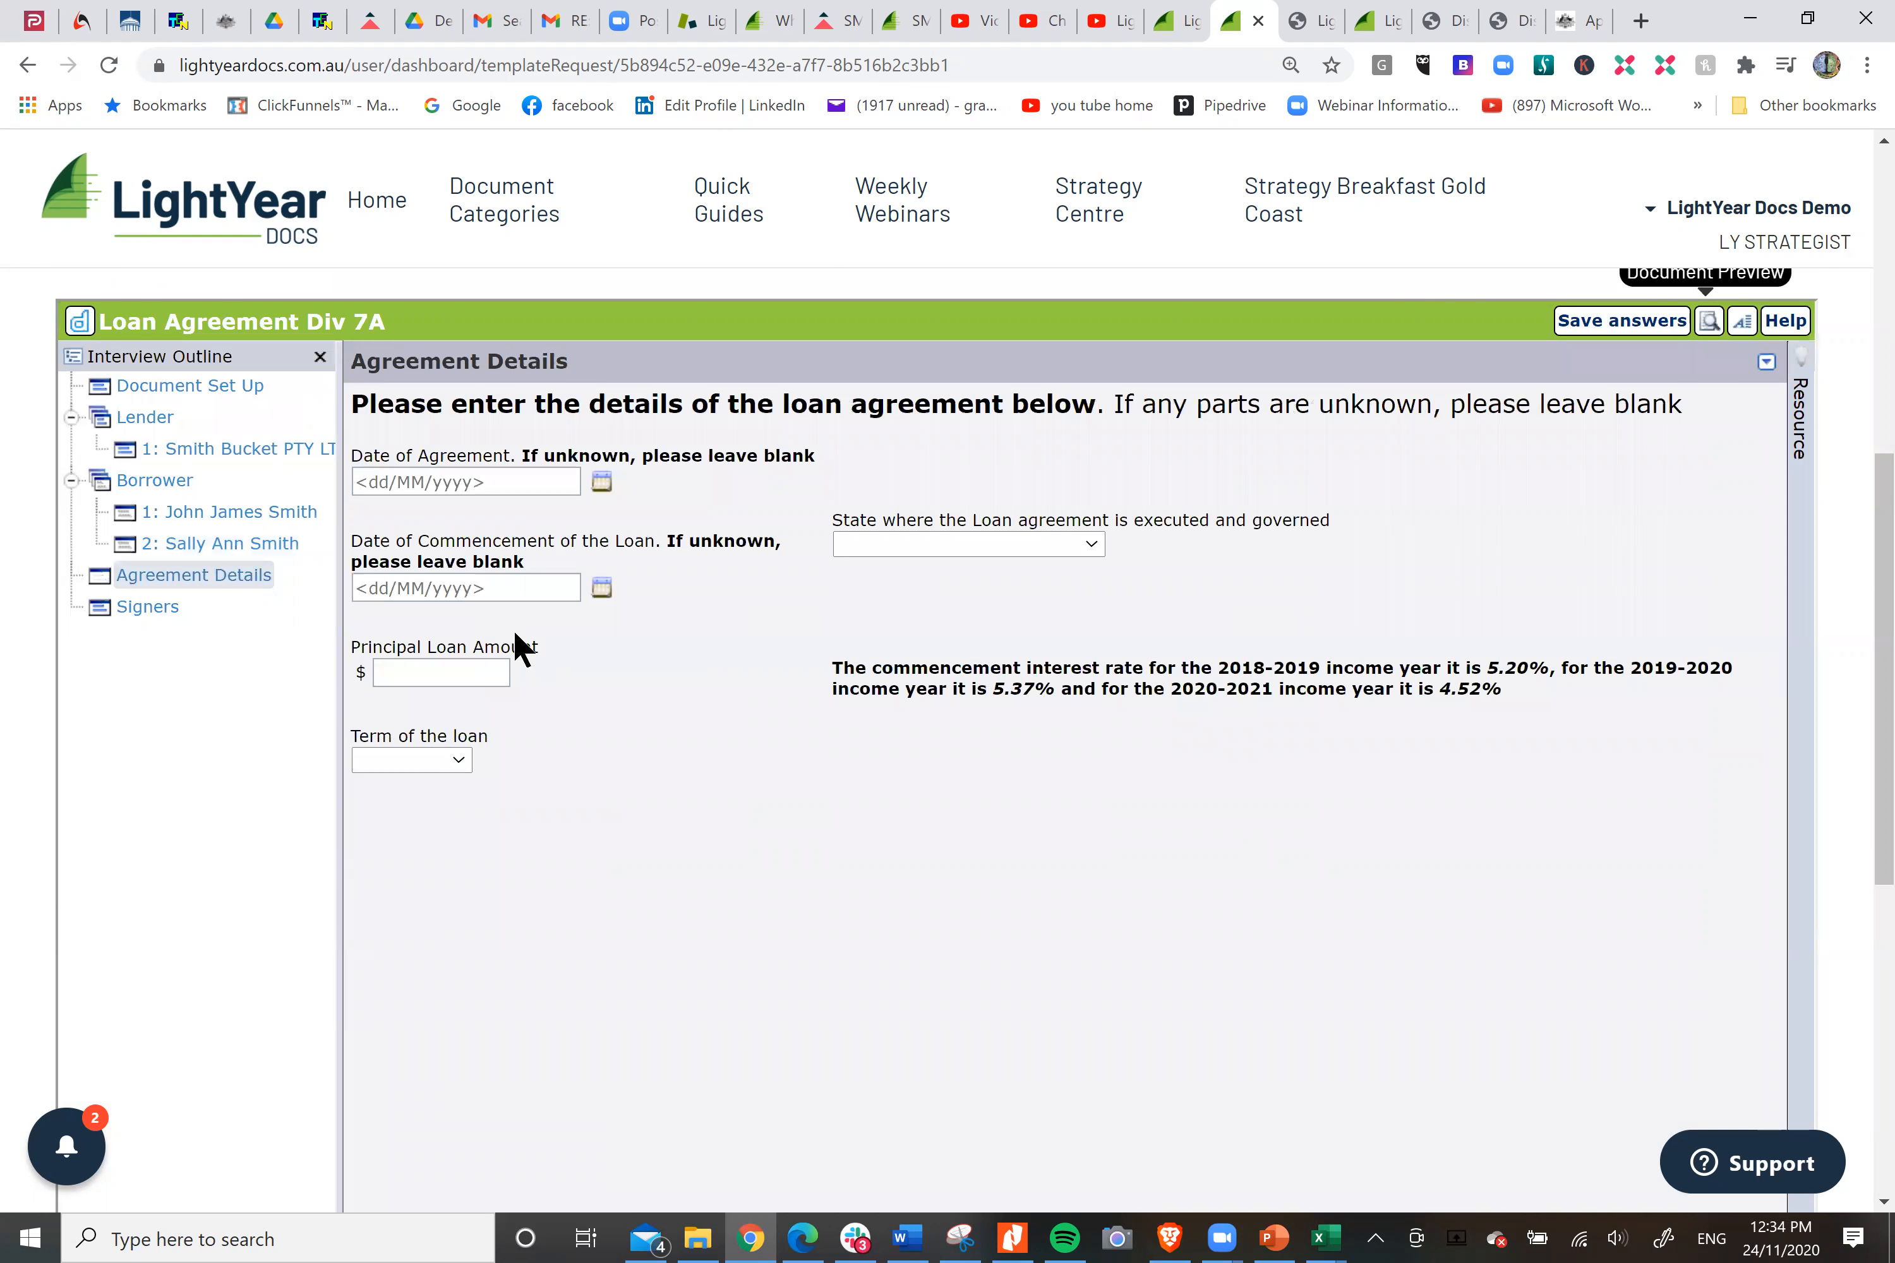
{"action": "left_click", "coordinate": [599, 483]}
{"action": "left_click", "coordinate": [394, 514]}
{"action": "left_click", "coordinate": [395, 514]}
{"action": "left_click", "coordinate": [394, 514]}
{"action": "left_click", "coordinate": [395, 514]}
{"action": "left_click", "coordinate": [395, 514]}
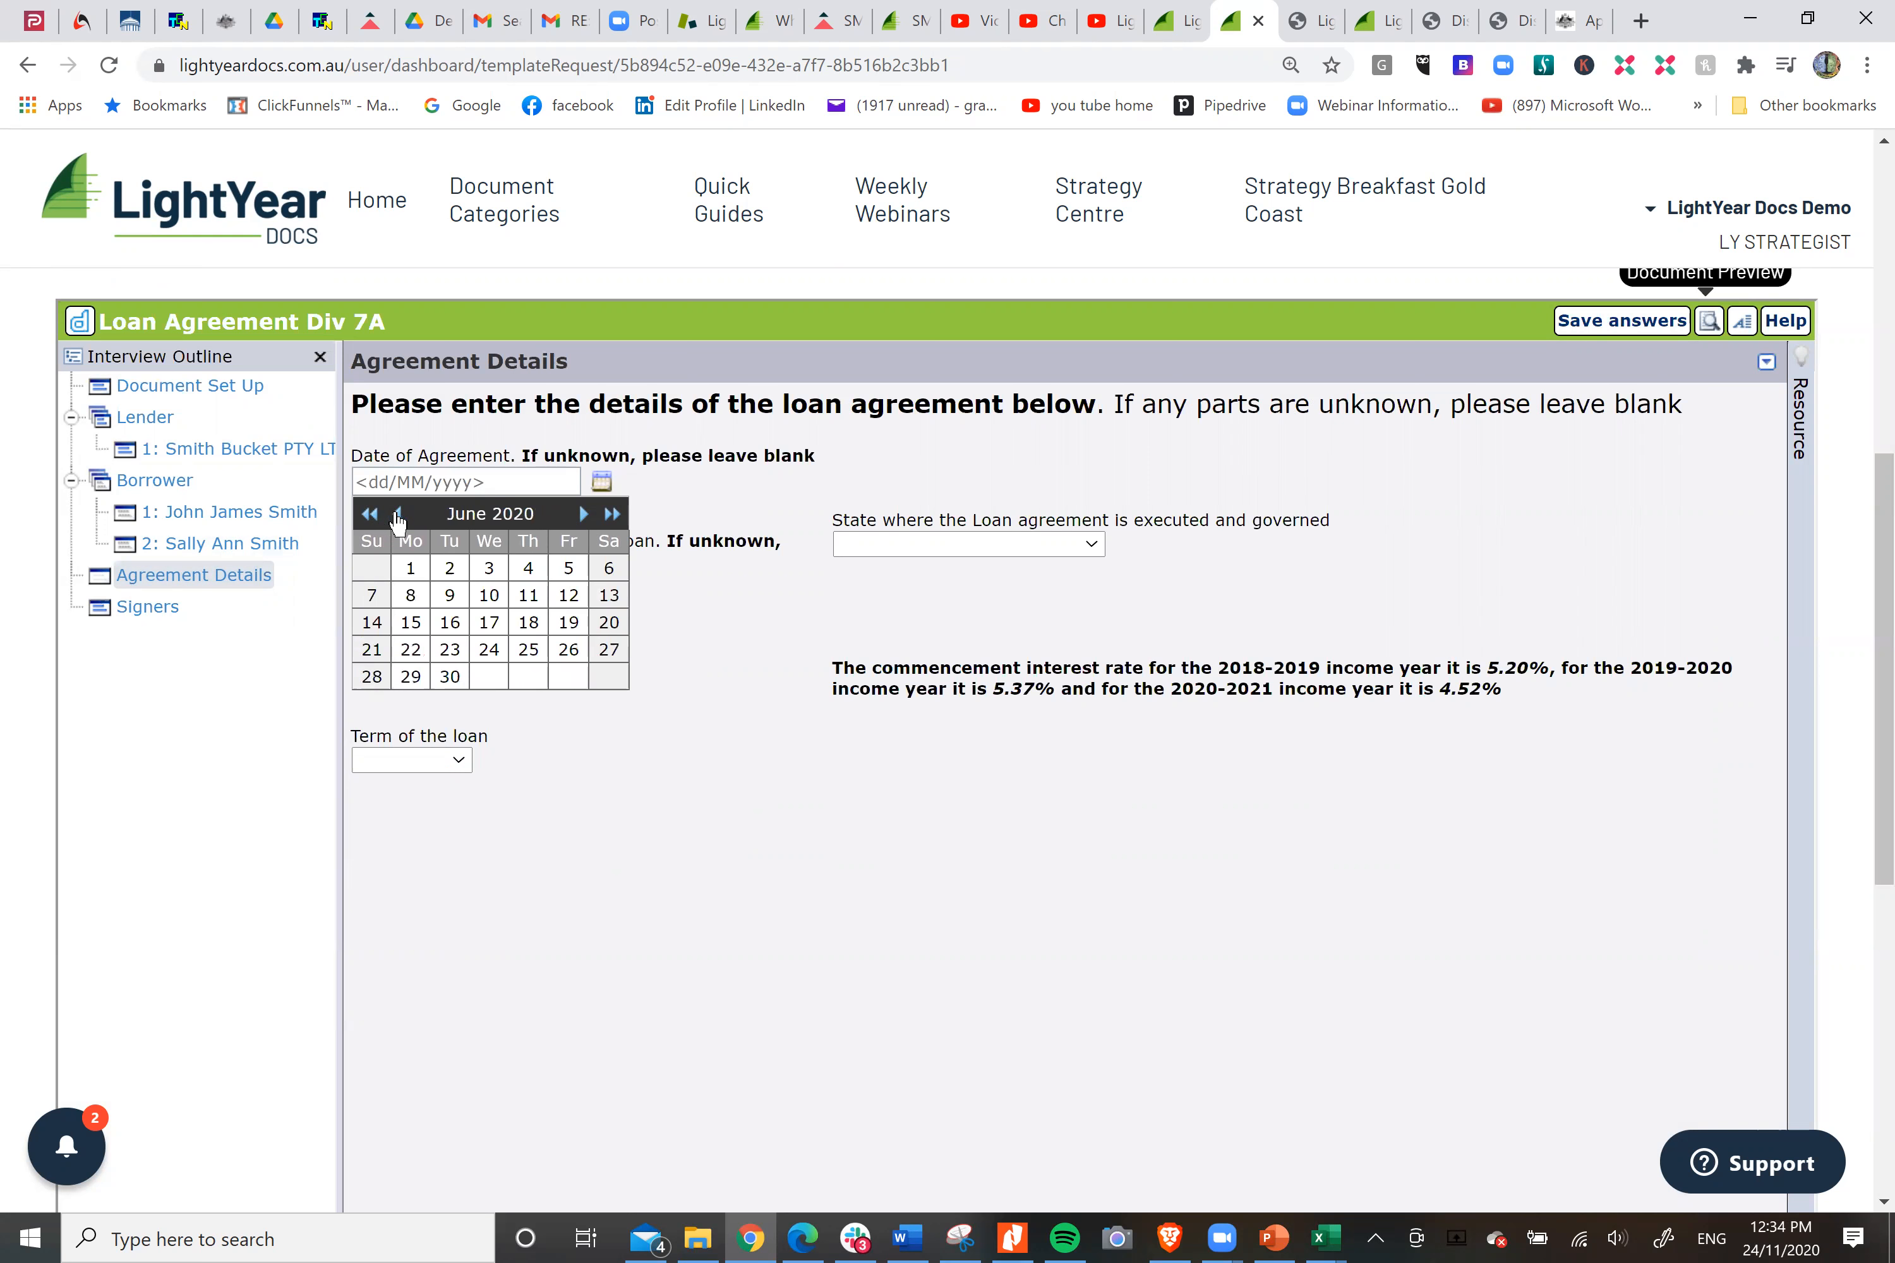
{"action": "left_click", "coordinate": [583, 513]}
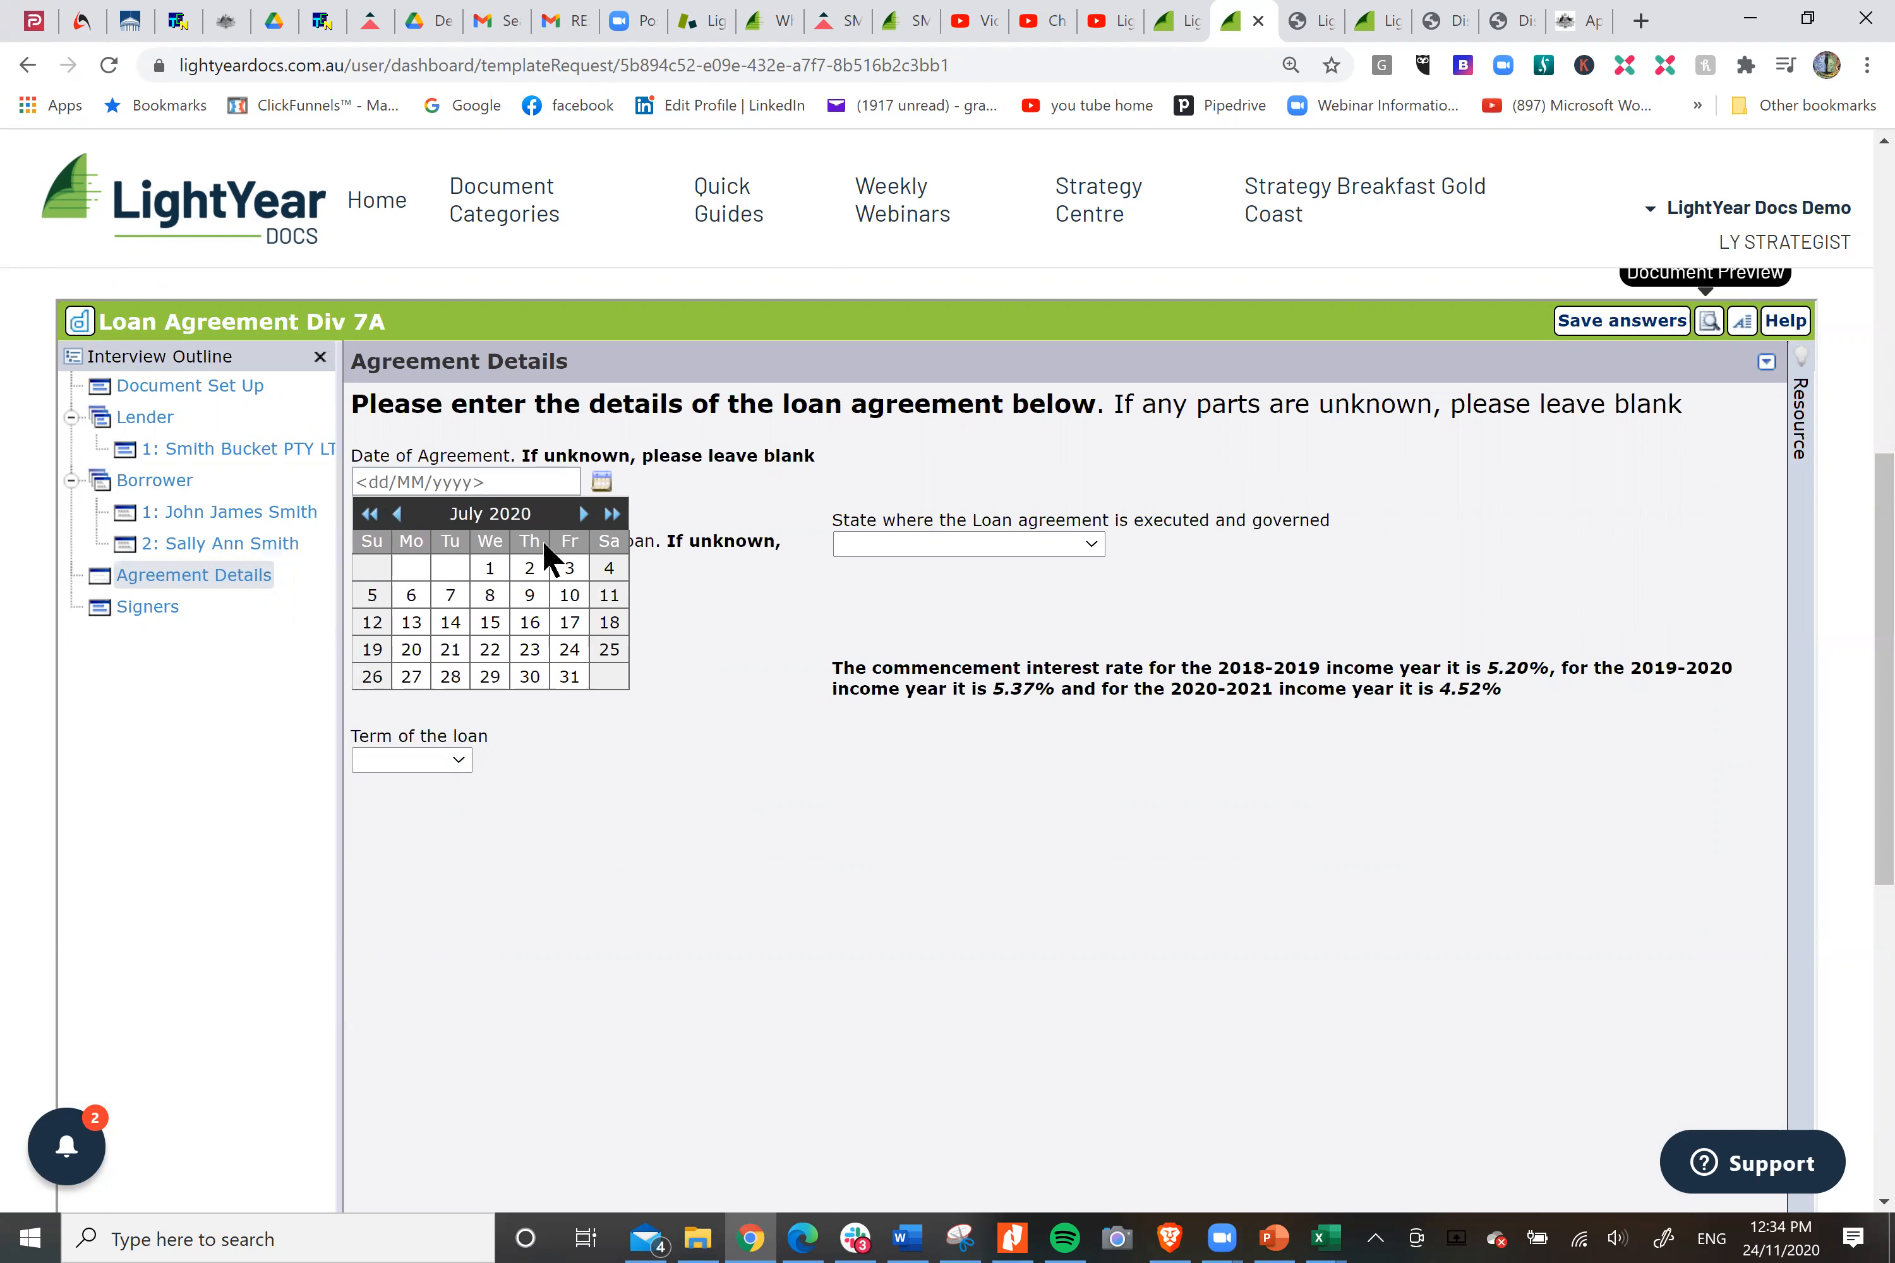
{"action": "left_click", "coordinate": [491, 569]}
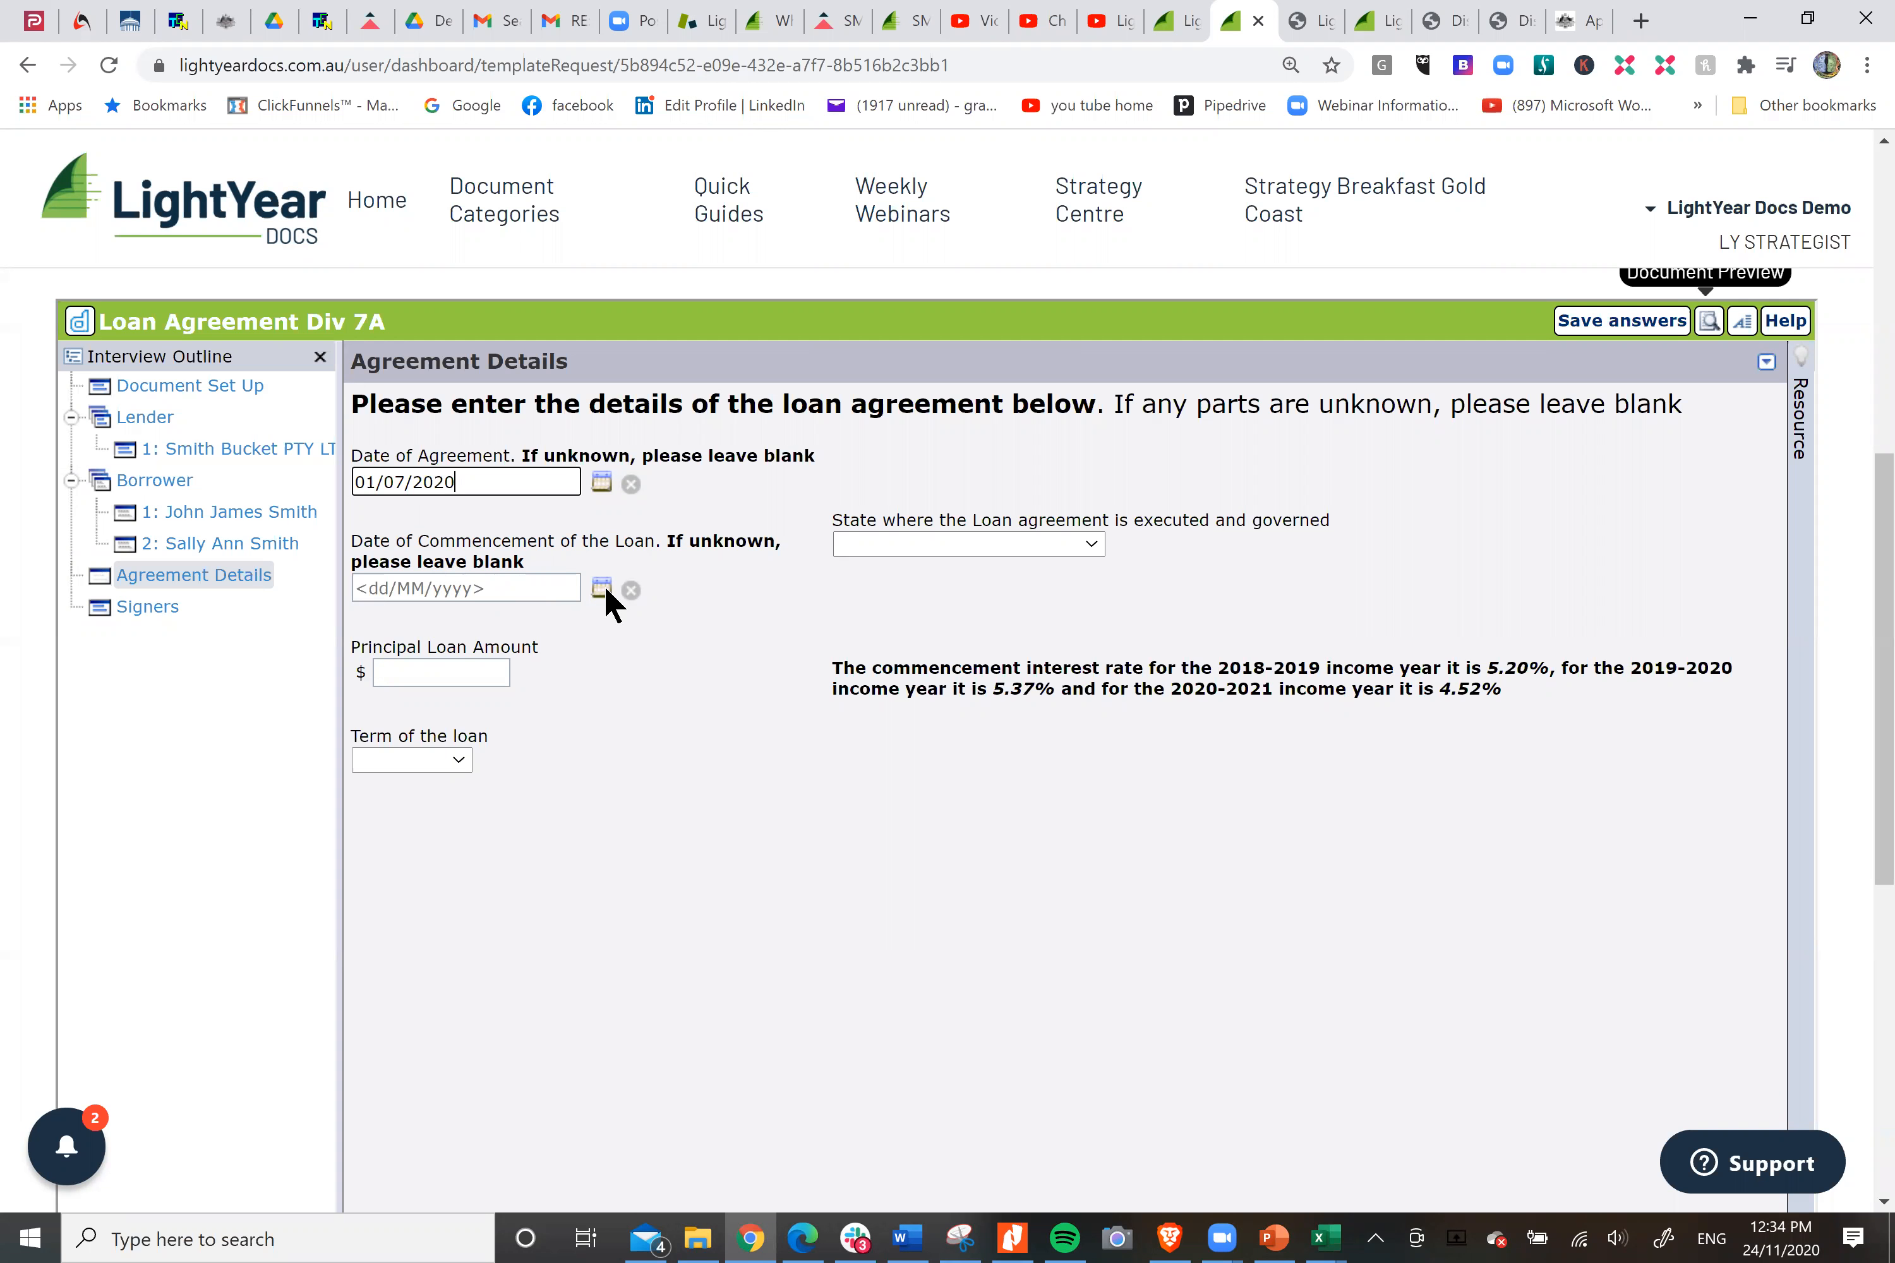
Set the loan's commencement date to 01/07/2020 and the executing and governing state to New South Wales.
{"action": "left_click", "coordinate": [495, 589]}
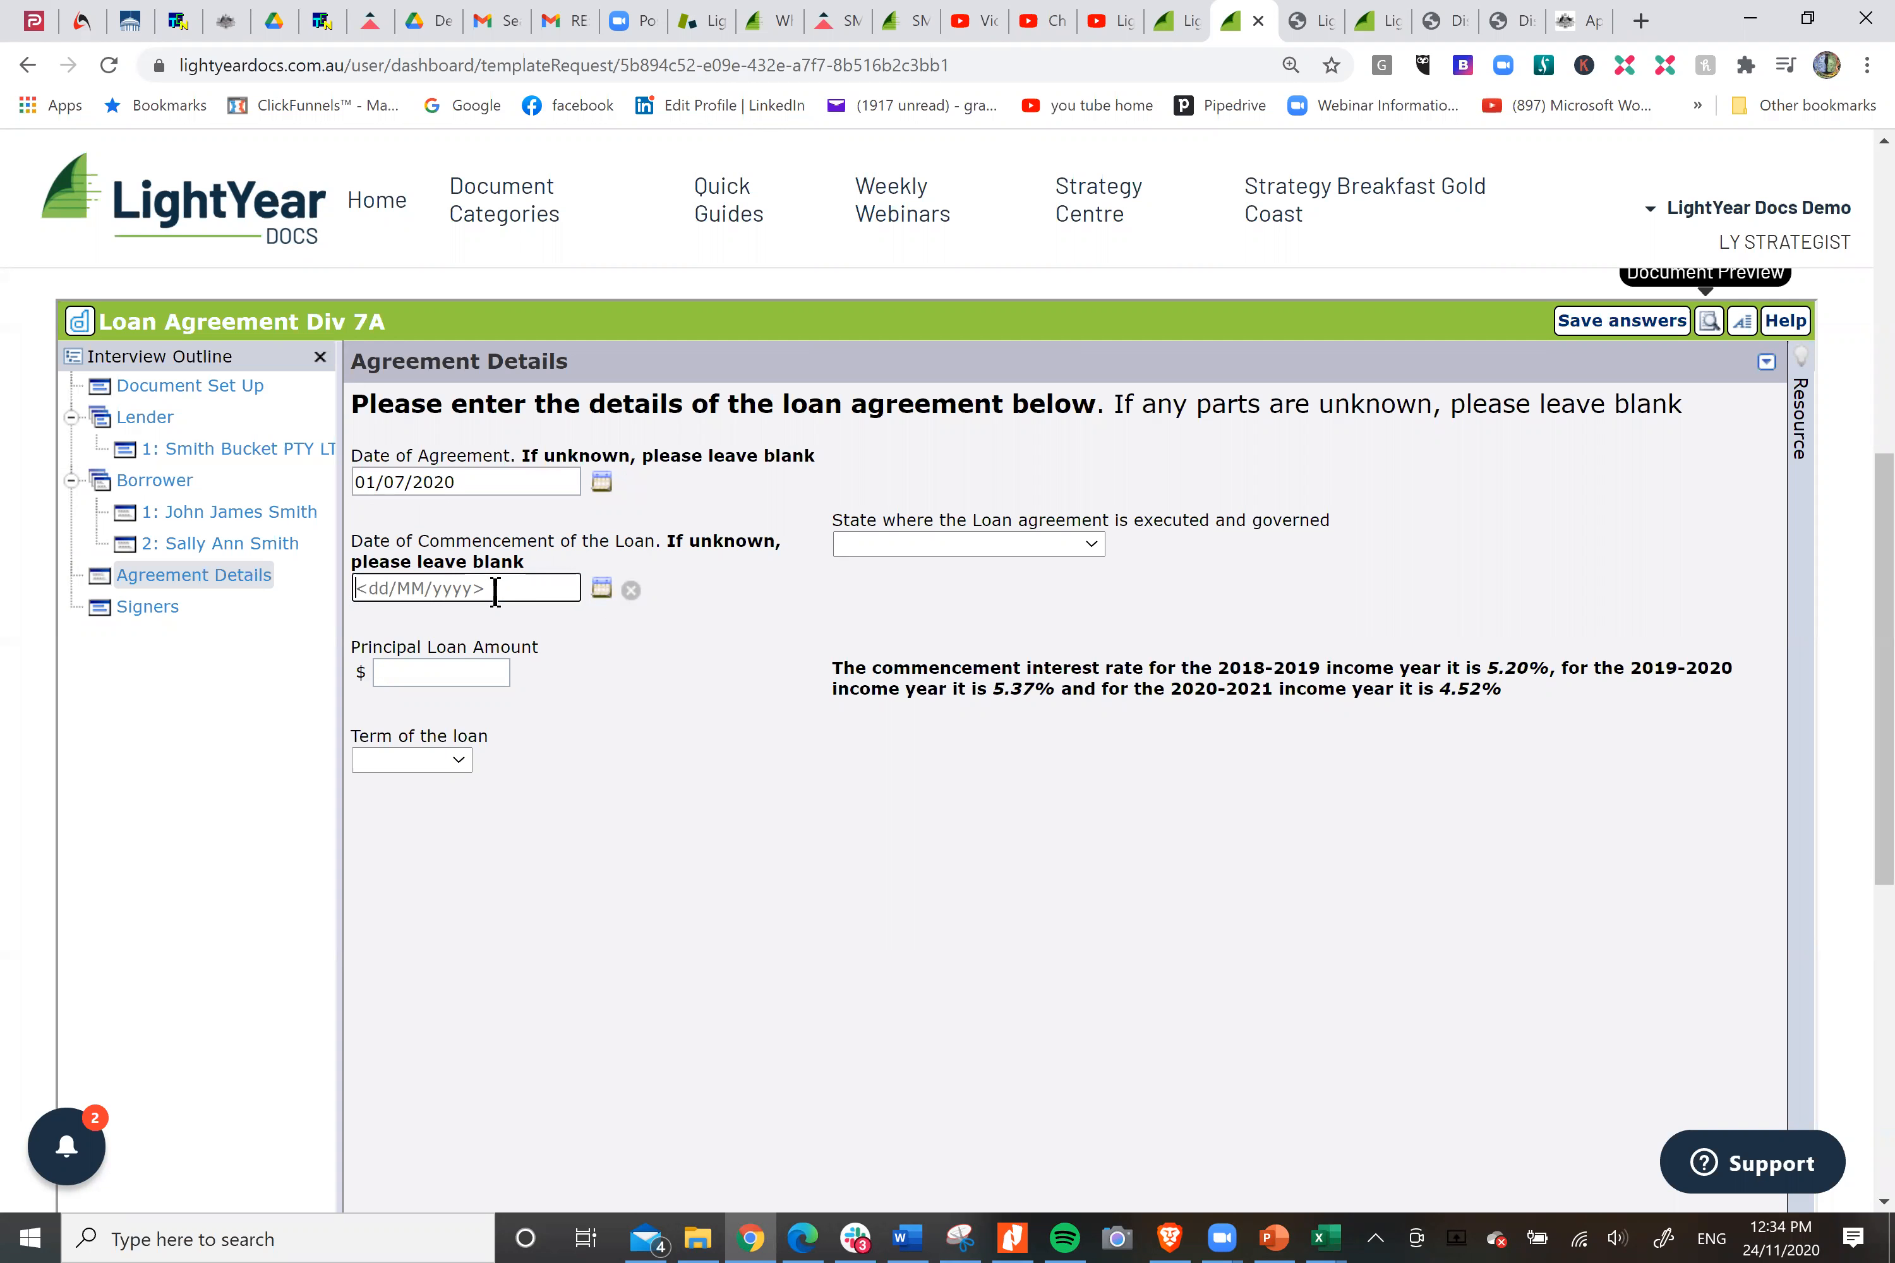
{"action": "type", "text": "01/07/2020"}
{"action": "left_click", "coordinate": [1082, 555]}
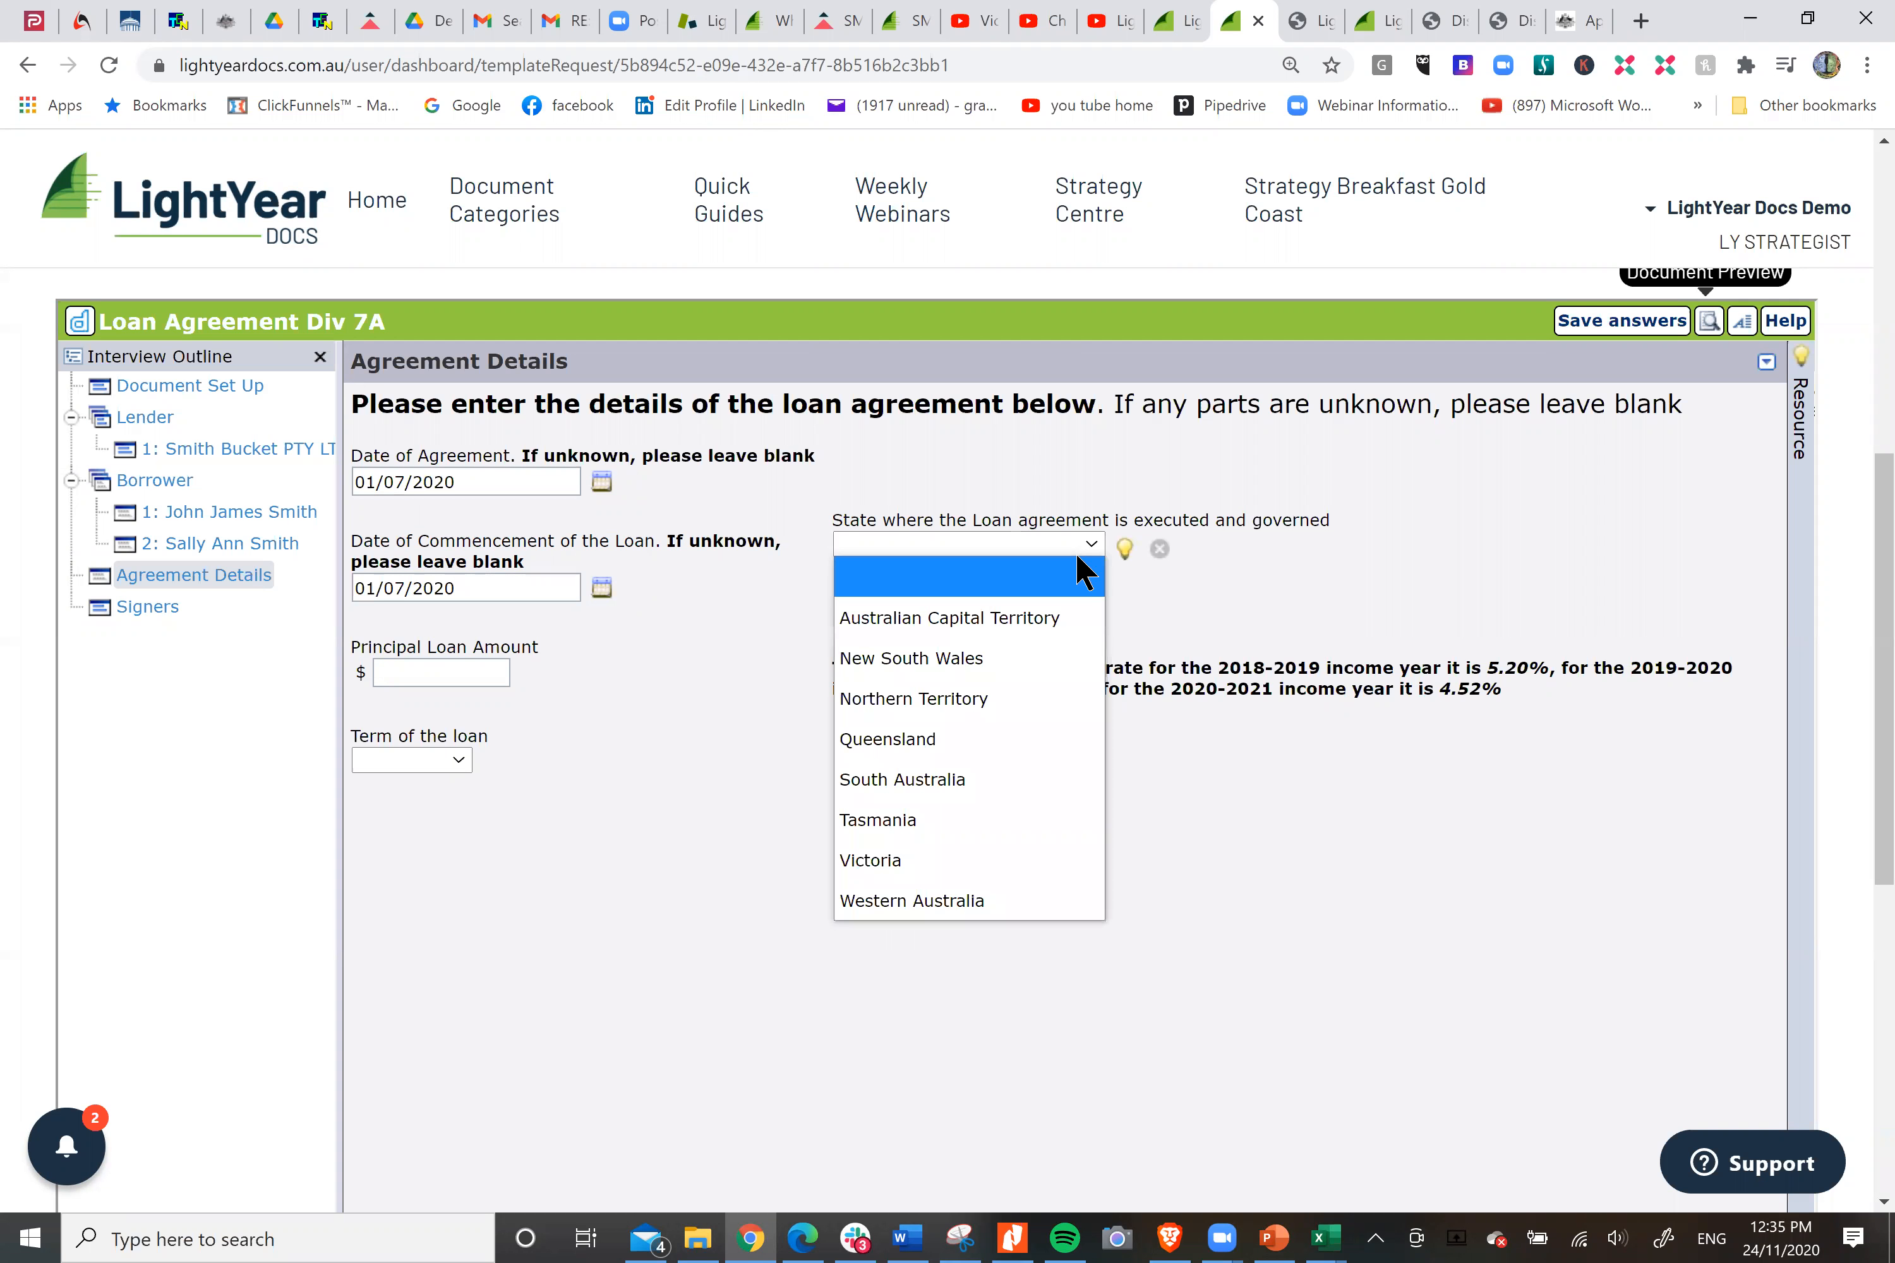
{"action": "left_click", "coordinate": [984, 662]}
Complete the loan terms with a principal of $85,000, a 25-year term and a mortgage deed date of 01/07/2020.
{"action": "left_click", "coordinate": [476, 673]}
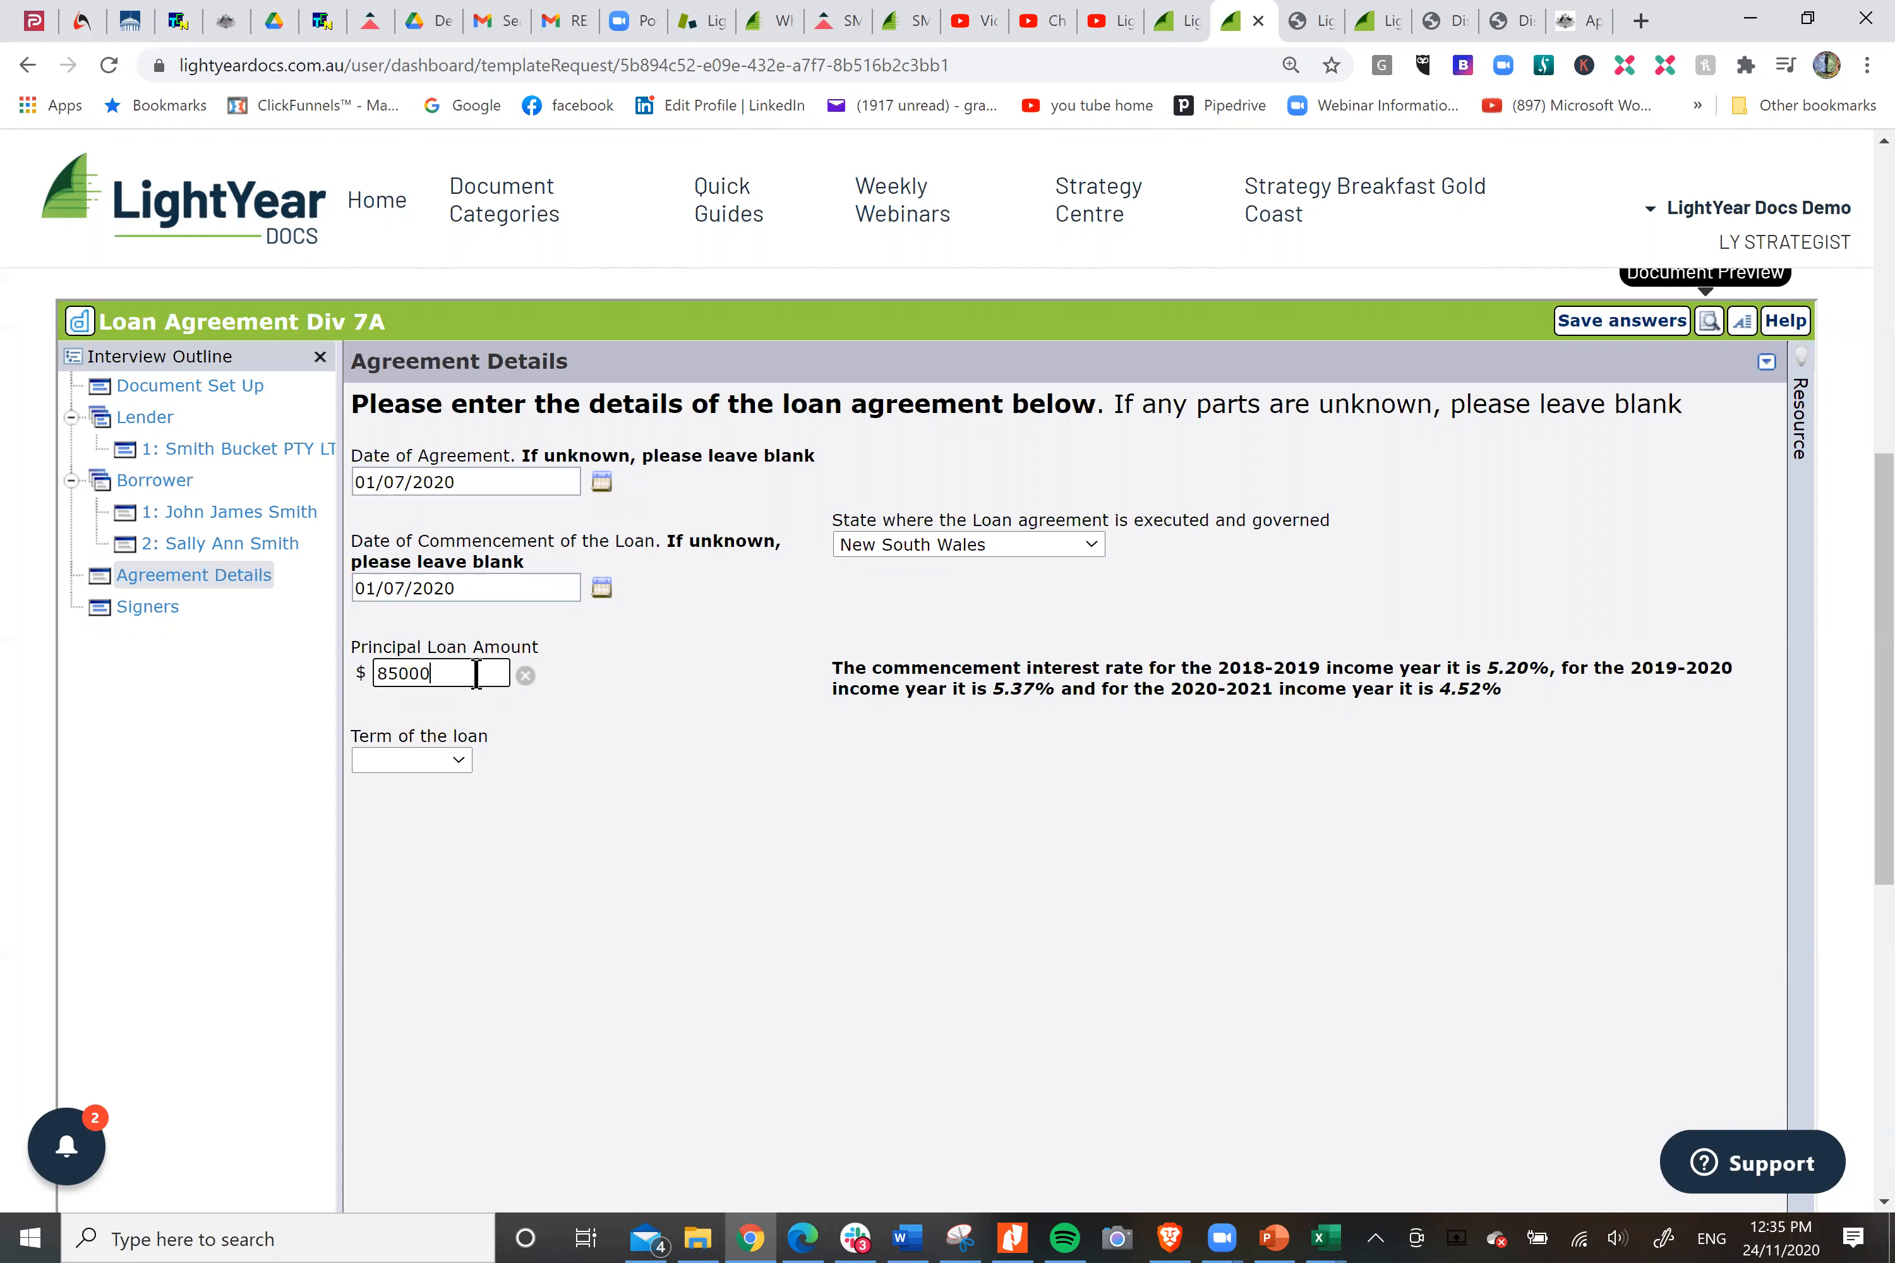
{"action": "left_click", "coordinate": [457, 760]}
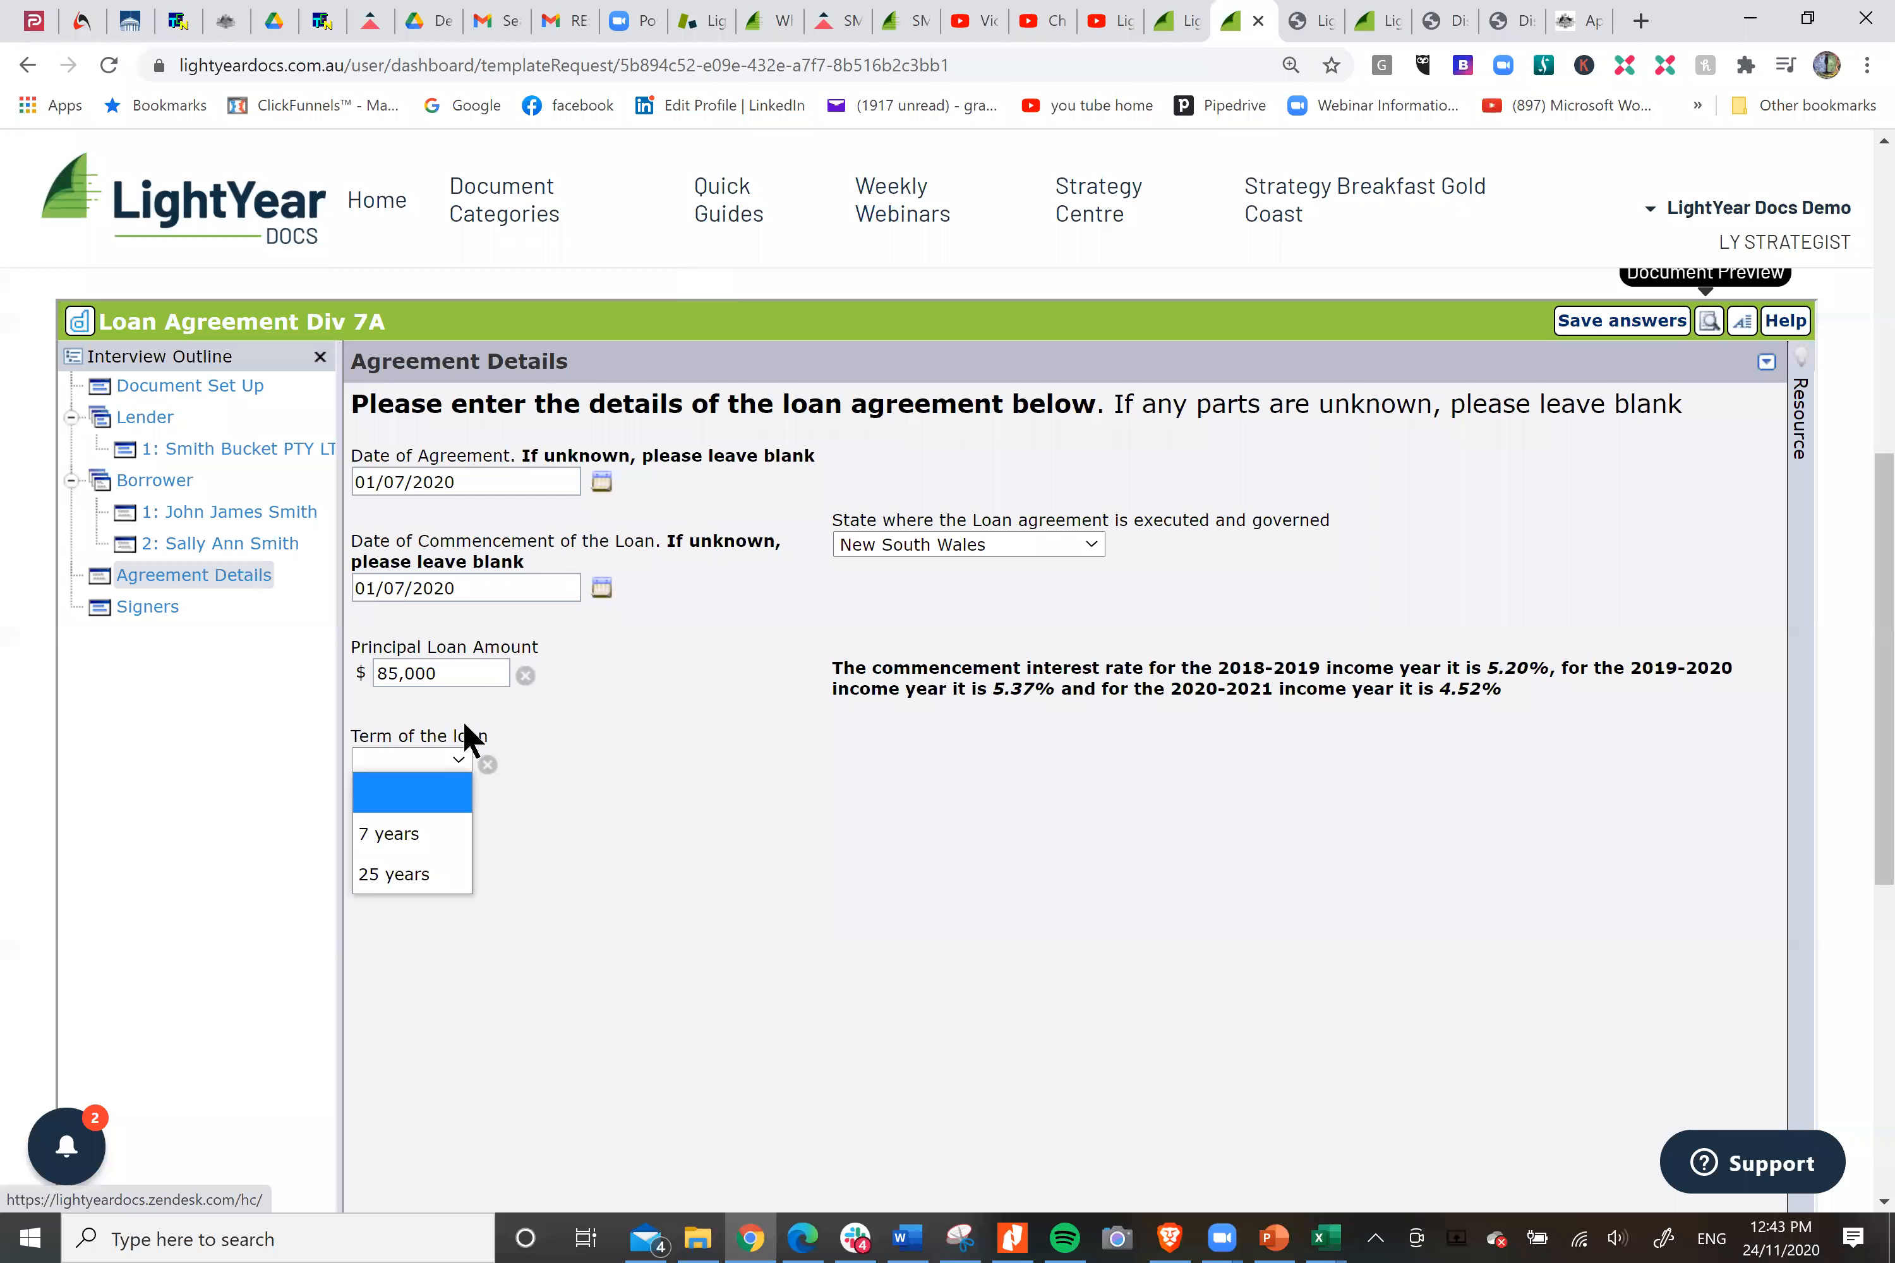
{"action": "left_click", "coordinate": [416, 871]}
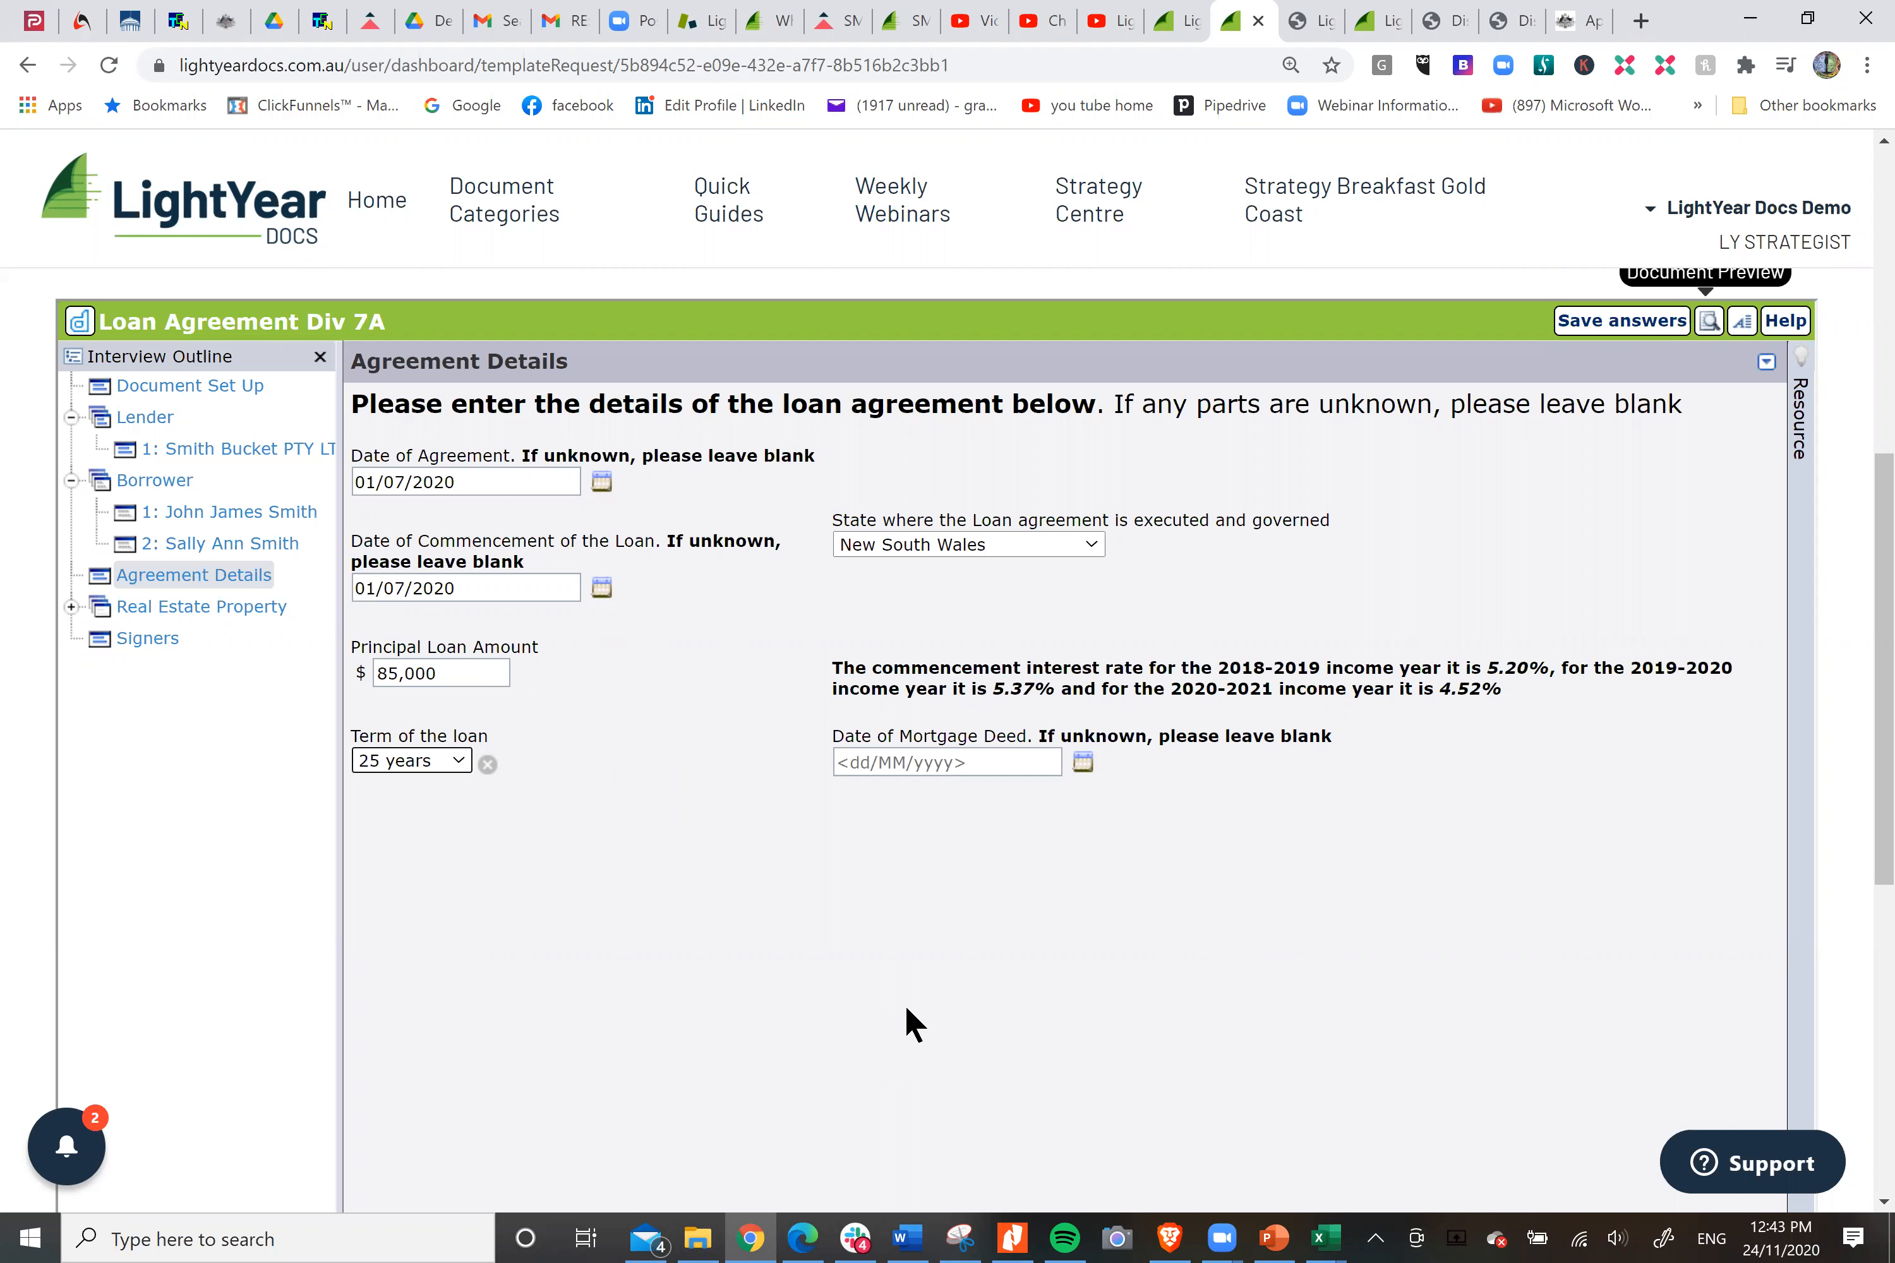
{"action": "left_click", "coordinate": [970, 769]}
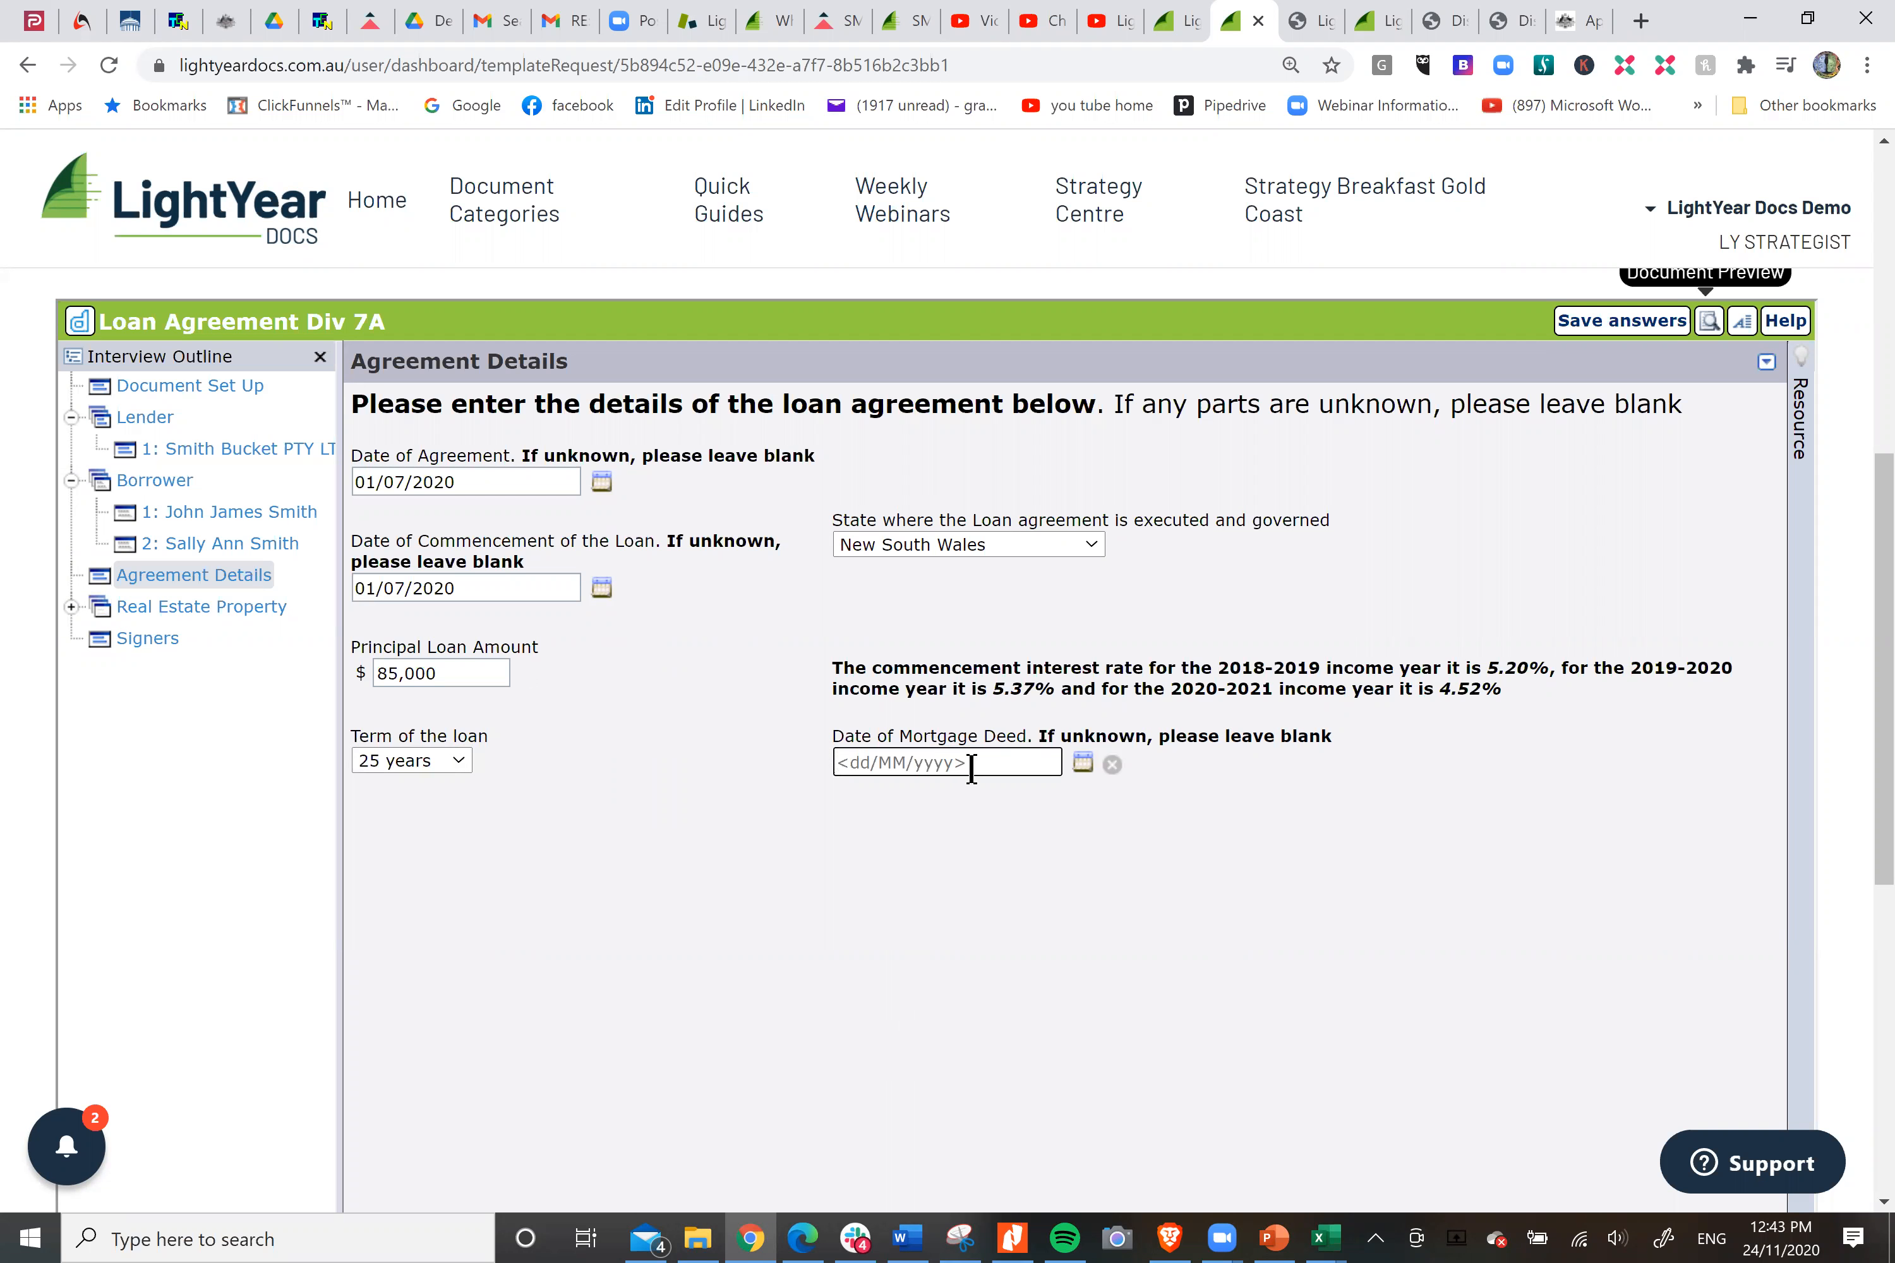
{"action": "type", "text": "01/07/2020"}
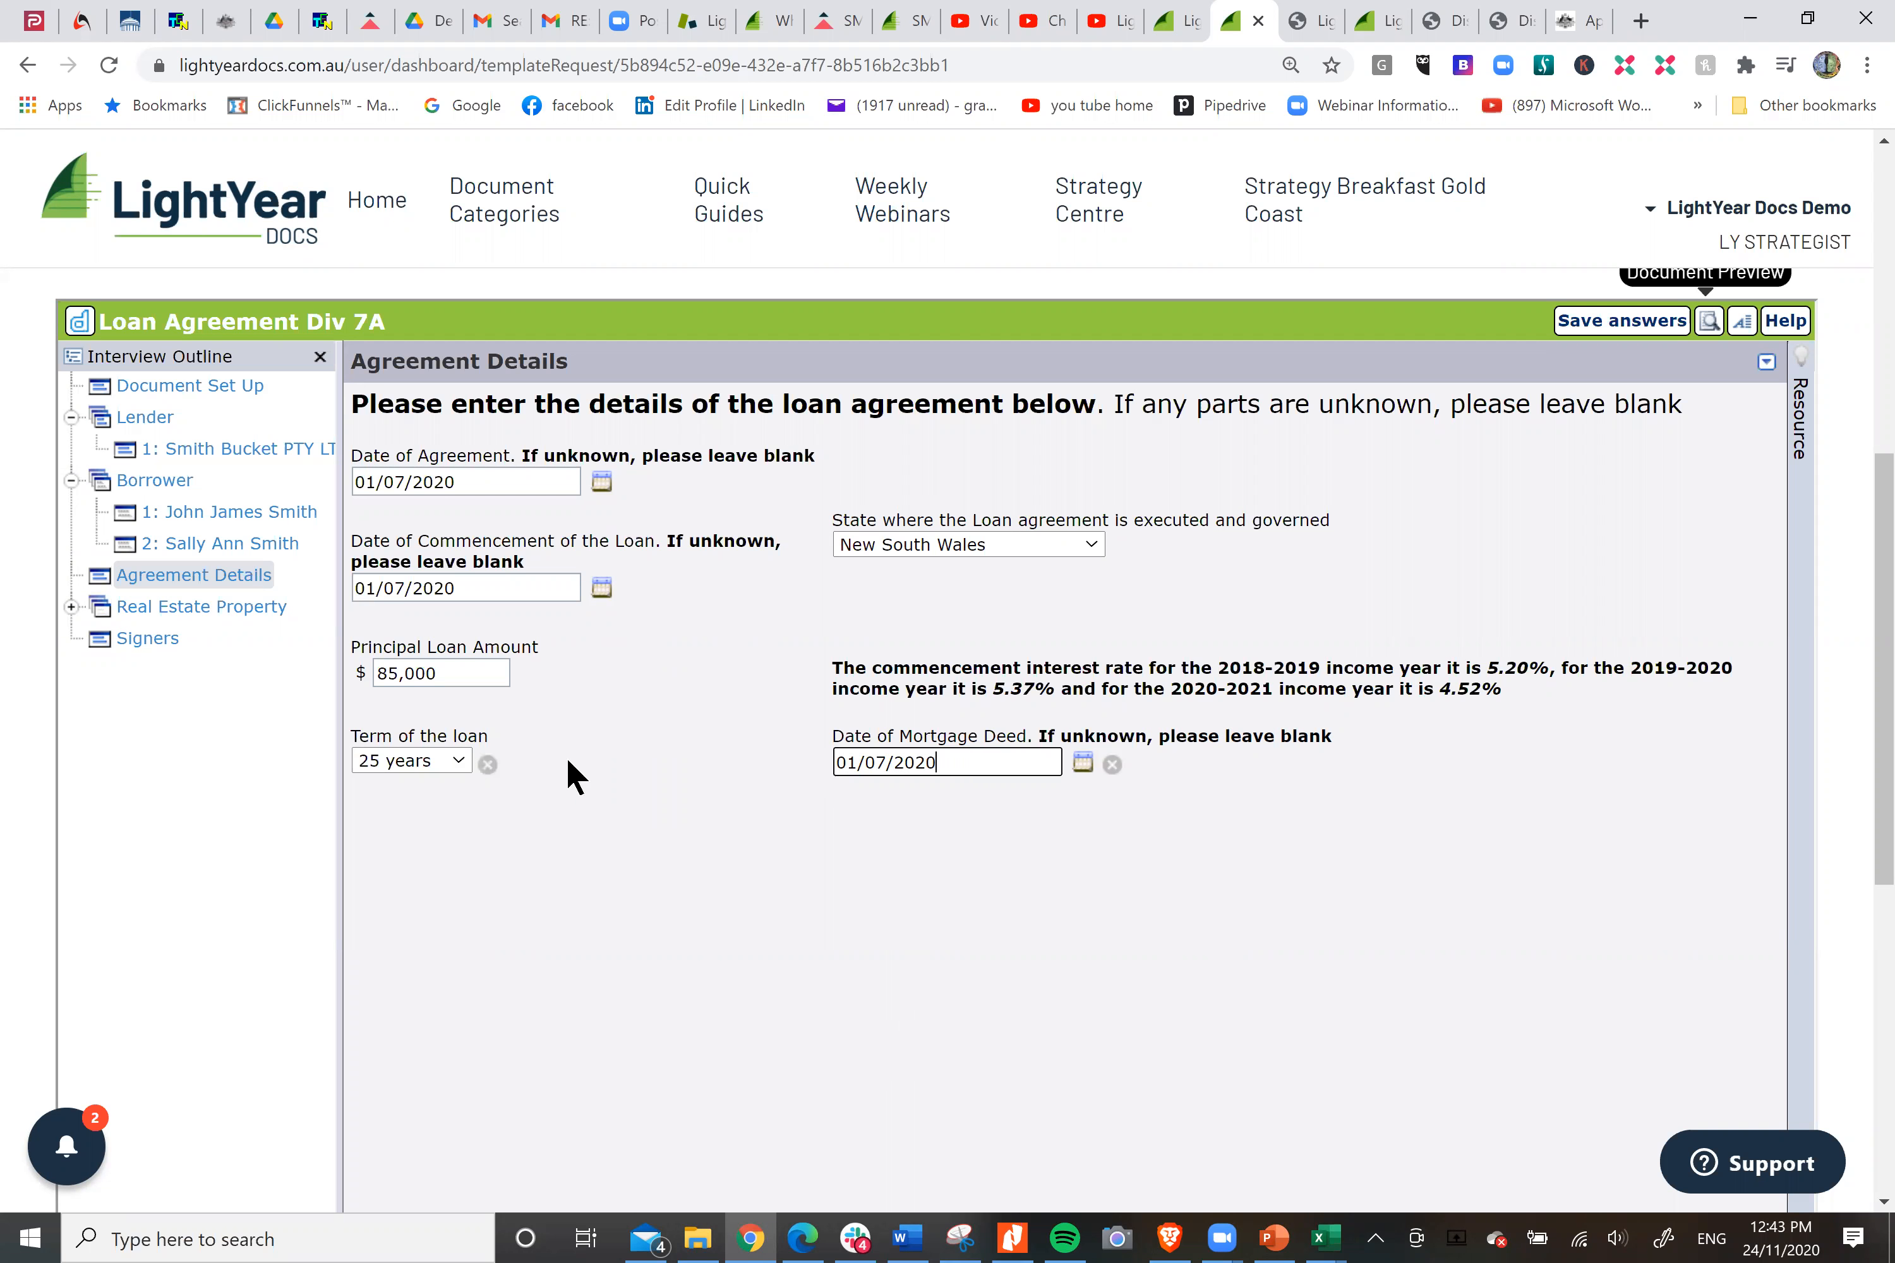
Enter "Folio No 787383" as the real estate property's folio number and "Lot 543 Skillagee" as its land description.
{"action": "left_click", "coordinate": [222, 621]}
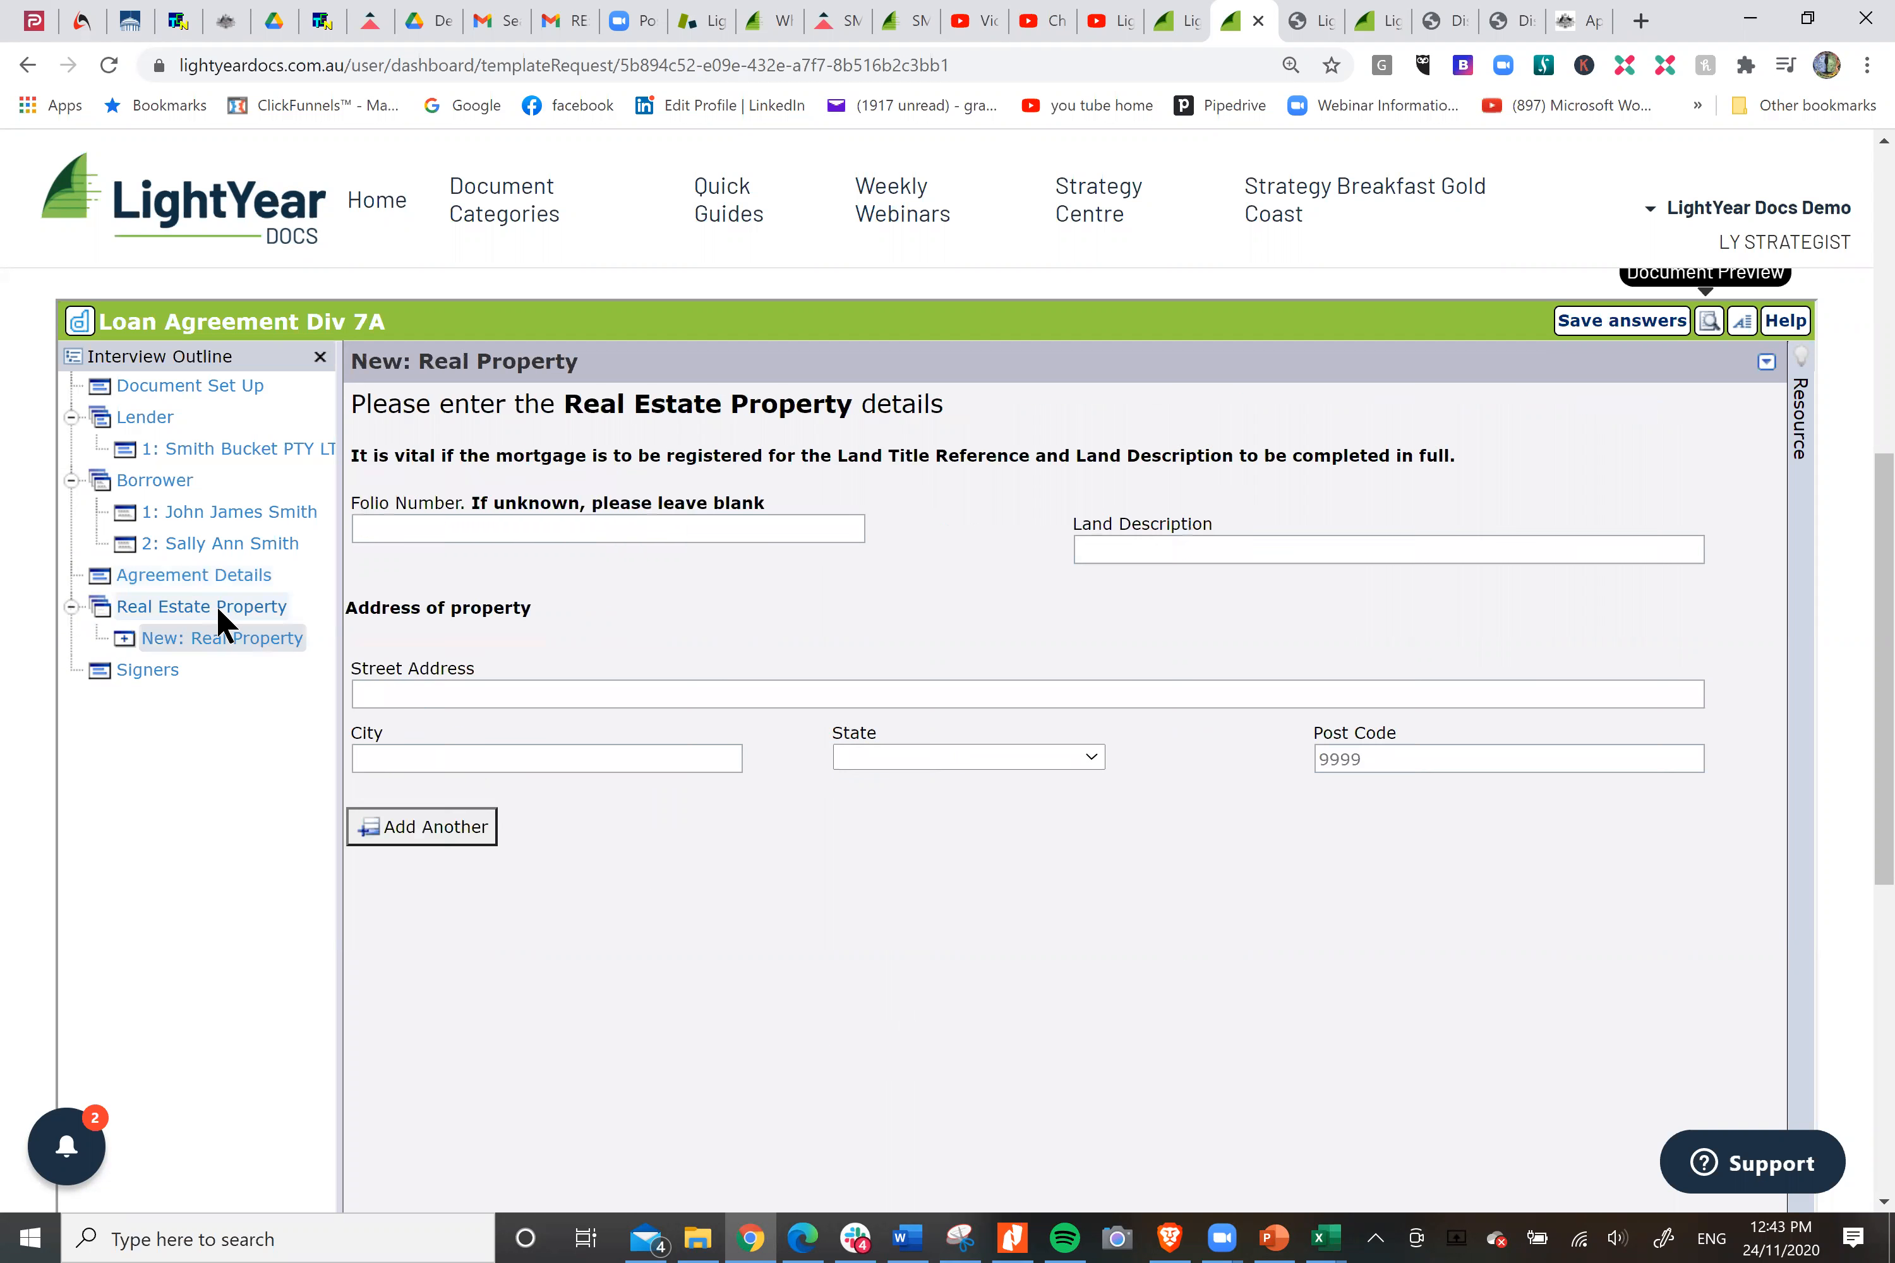
{"action": "left_click", "coordinate": [710, 528]}
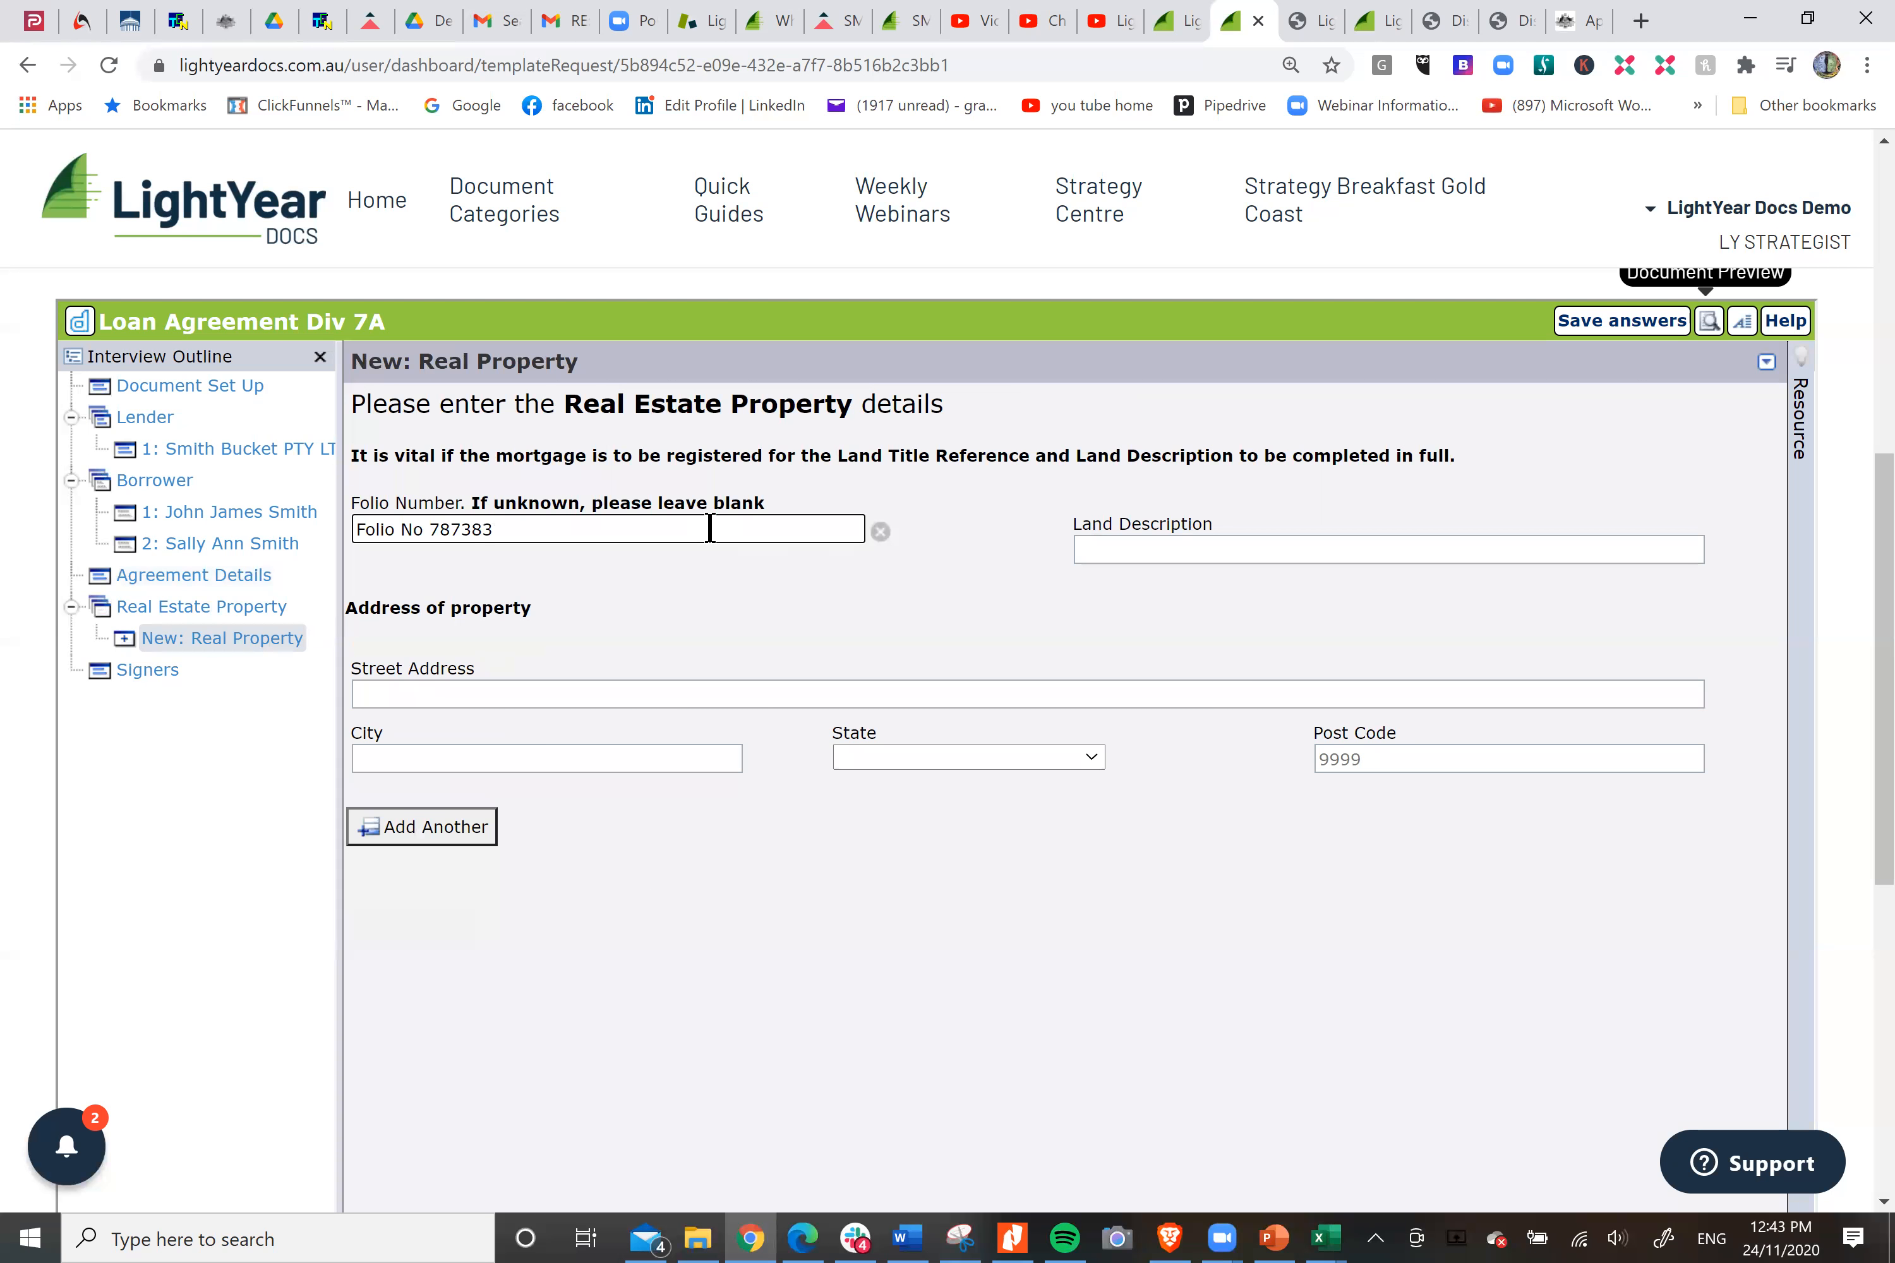
{"action": "left_click", "coordinate": [1196, 553]}
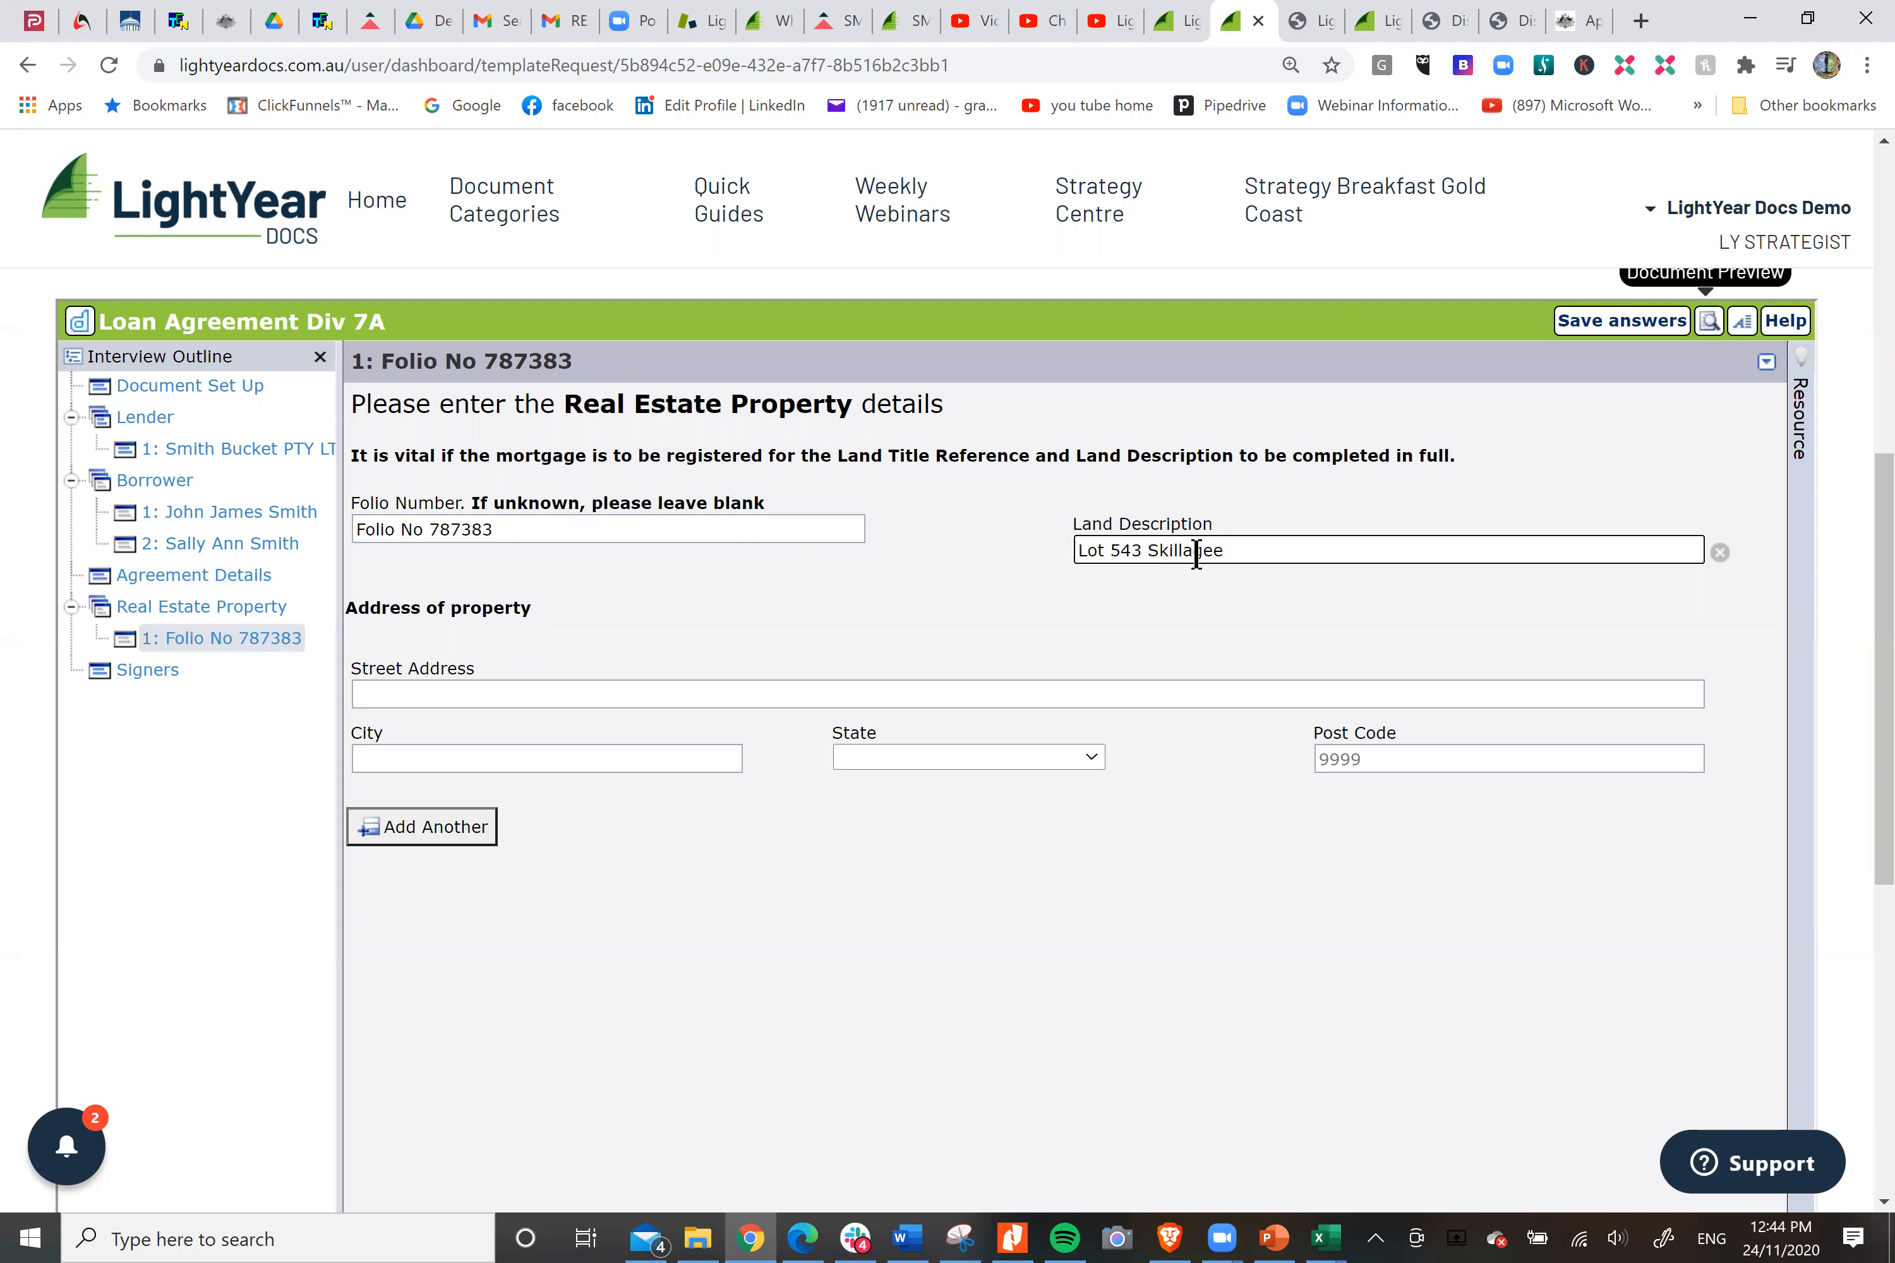
Enter the real estate property's street address, city, state and post code.
{"action": "left_click", "coordinate": [505, 691]}
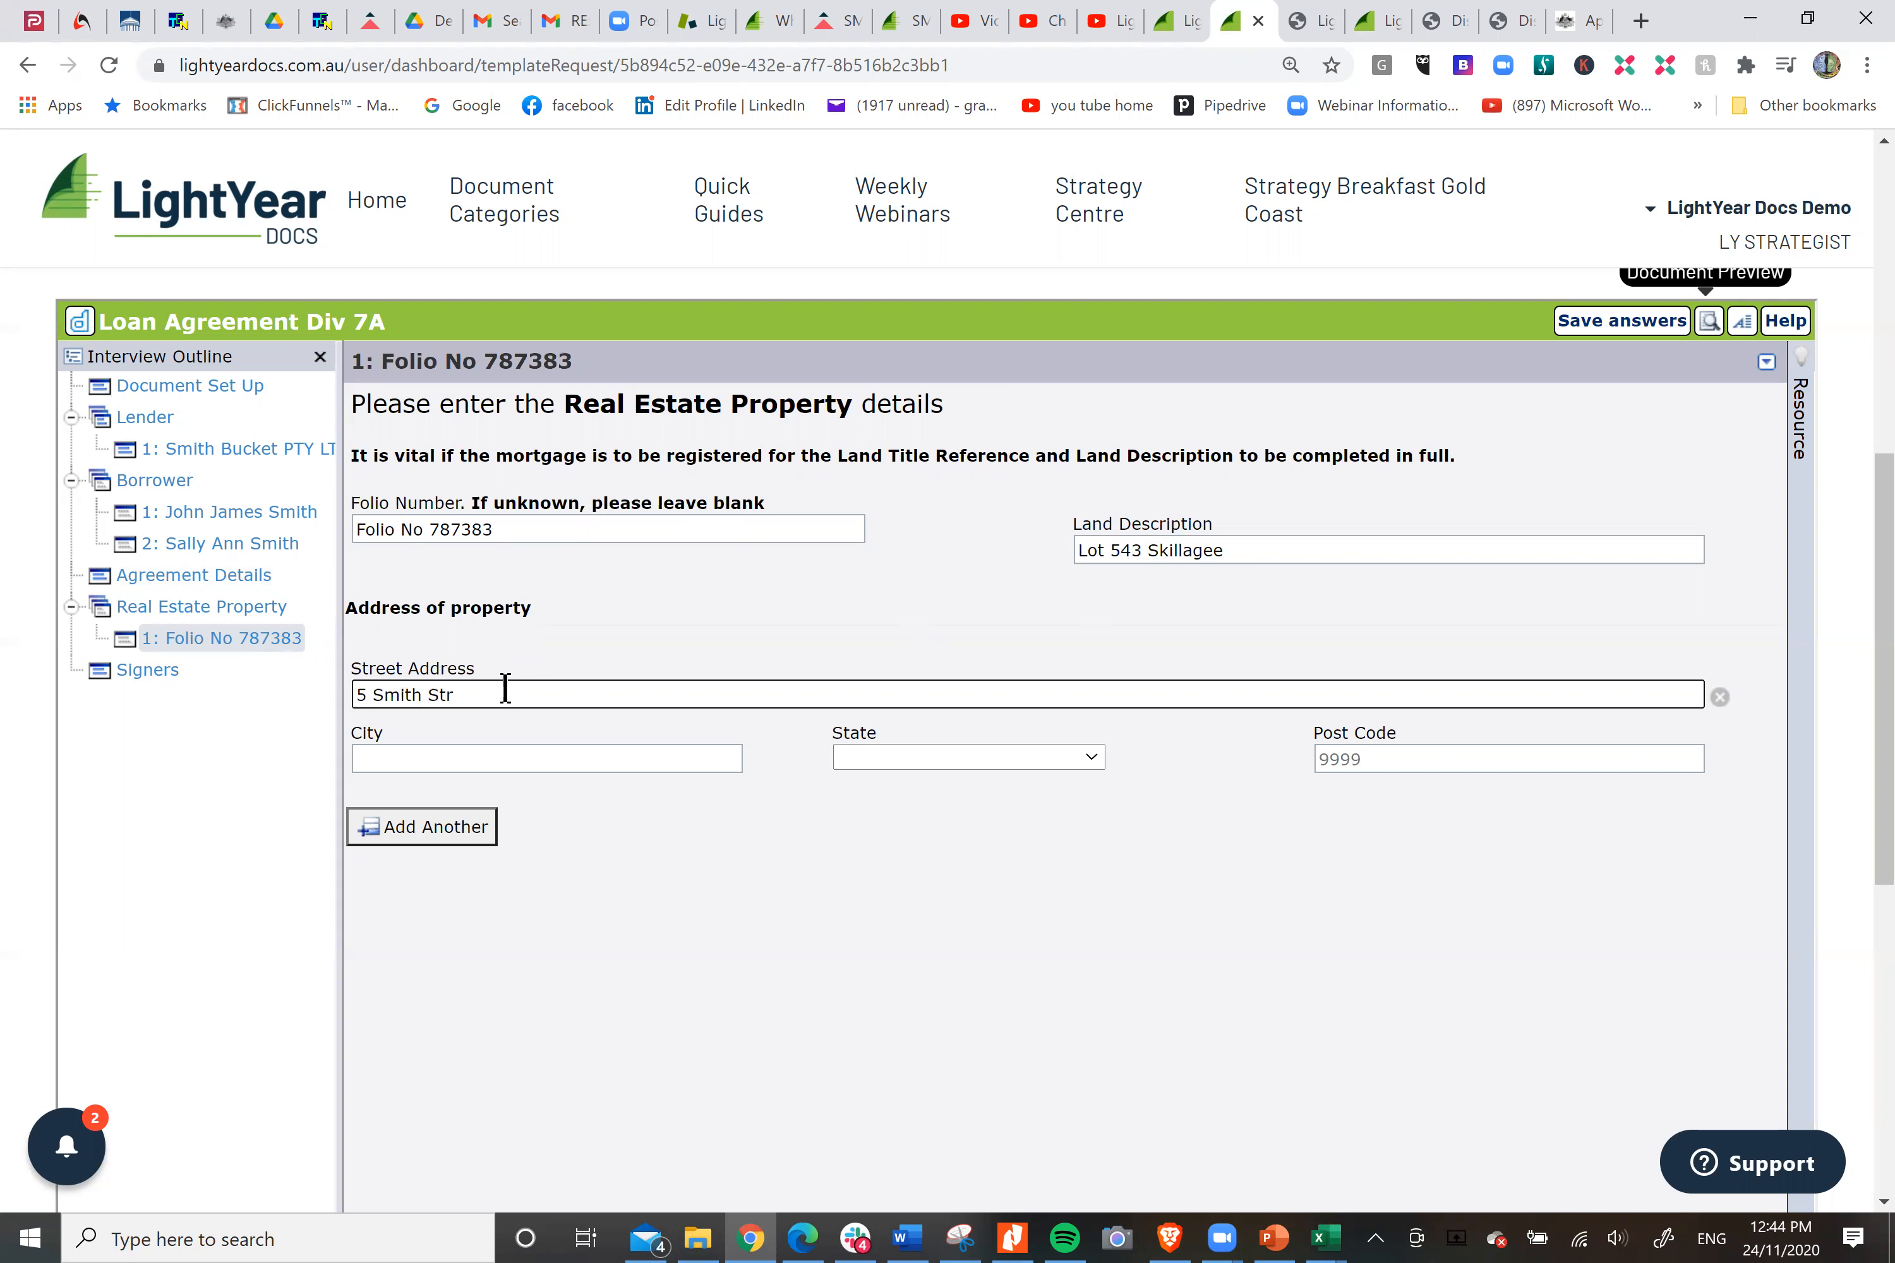
{"action": "type", "text": "5 Smith Street"}
{"action": "key", "text": "Tab"}
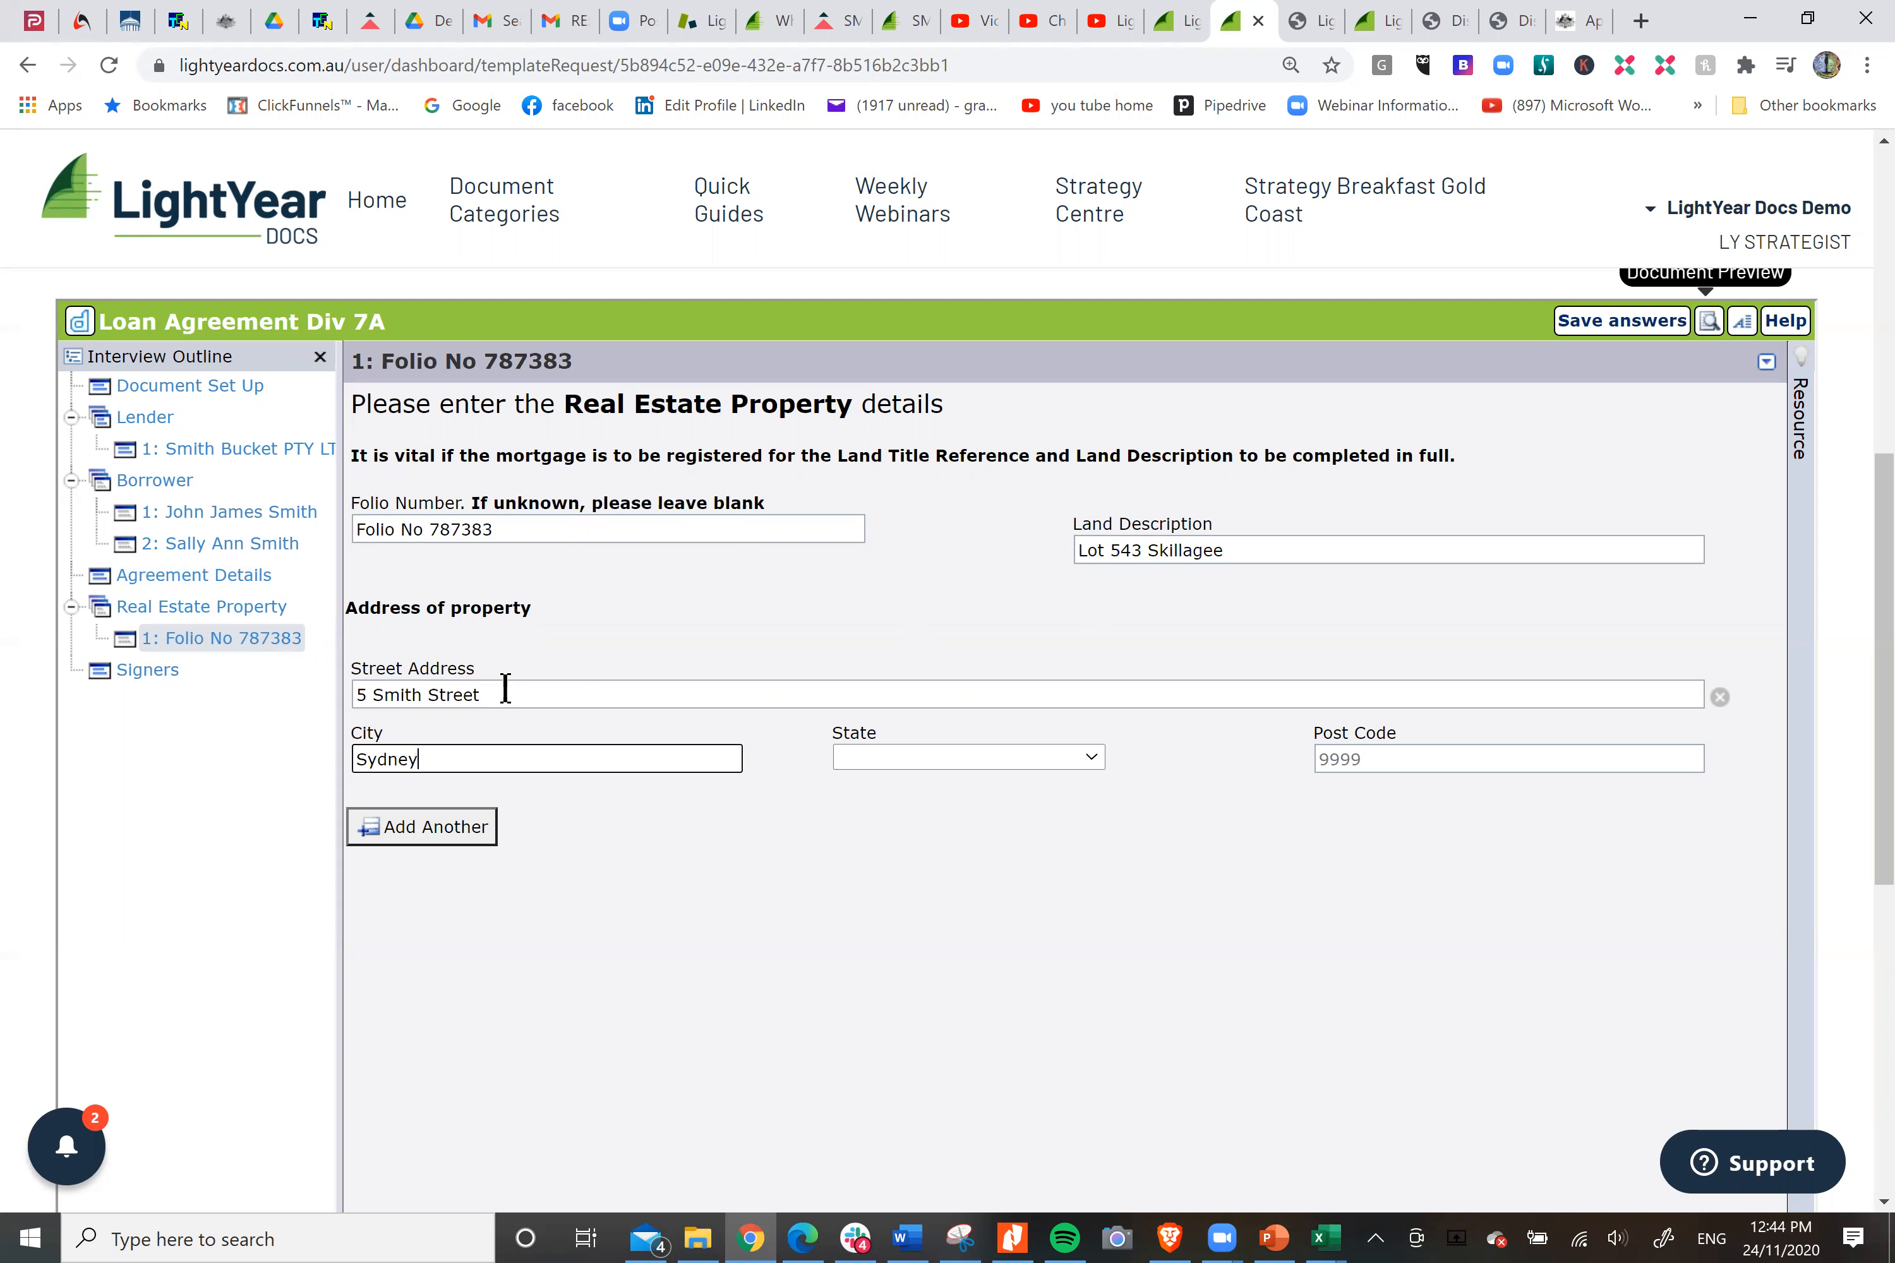
{"action": "key", "text": "Tab"}
{"action": "key", "text": "n"}
{"action": "key", "text": "Tab"}
{"action": "type", "text": "2000"}
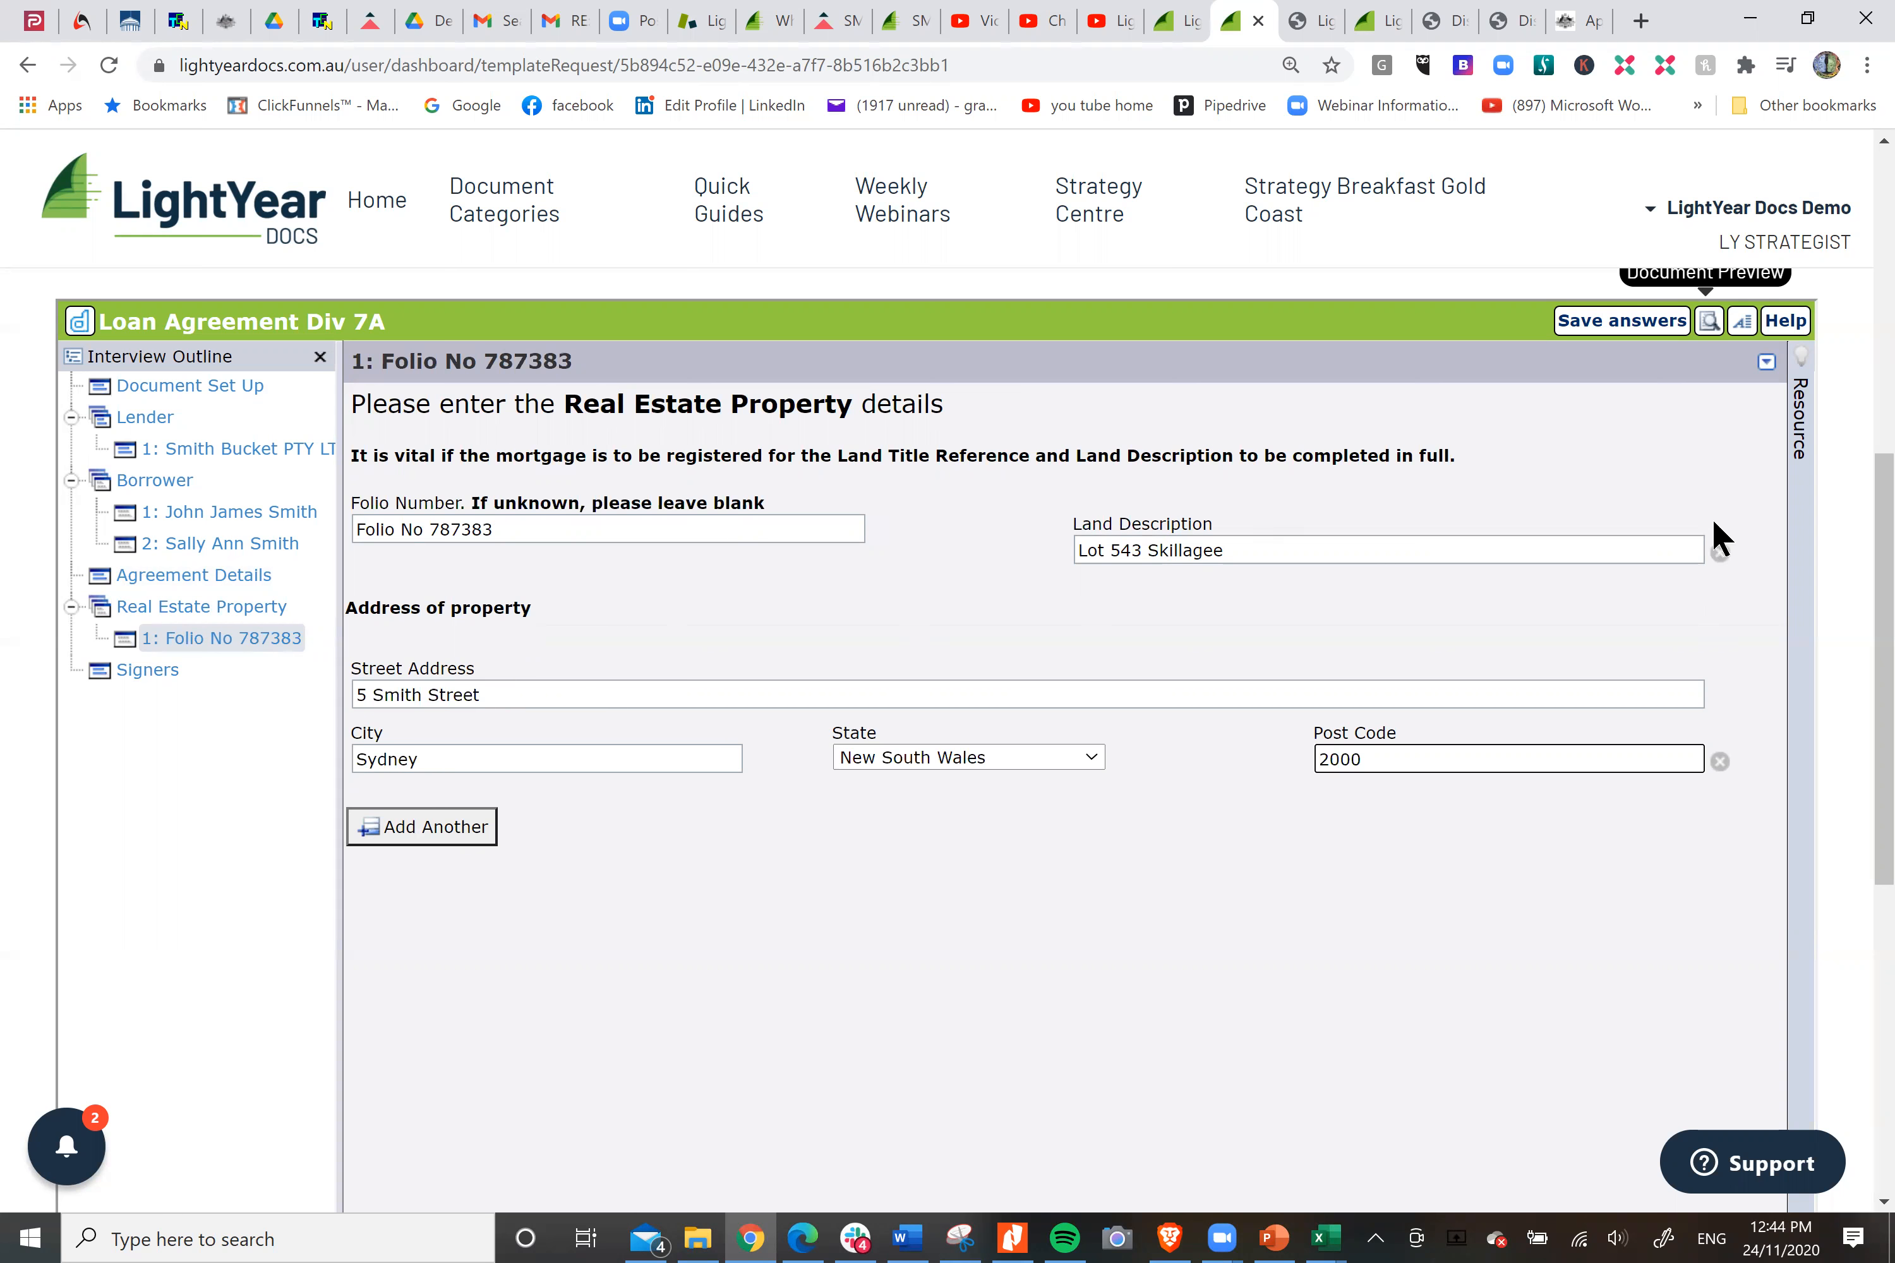
Finish the interview to assemble the document, and open the downloaded Loan Agreement Div 7A.pdf.
{"action": "scroll", "coordinate": [1712, 538], "scroll_direction": "down", "scroll_amount": 2}
{"action": "scroll", "coordinate": [1720, 538], "scroll_direction": "down", "scroll_amount": 3}
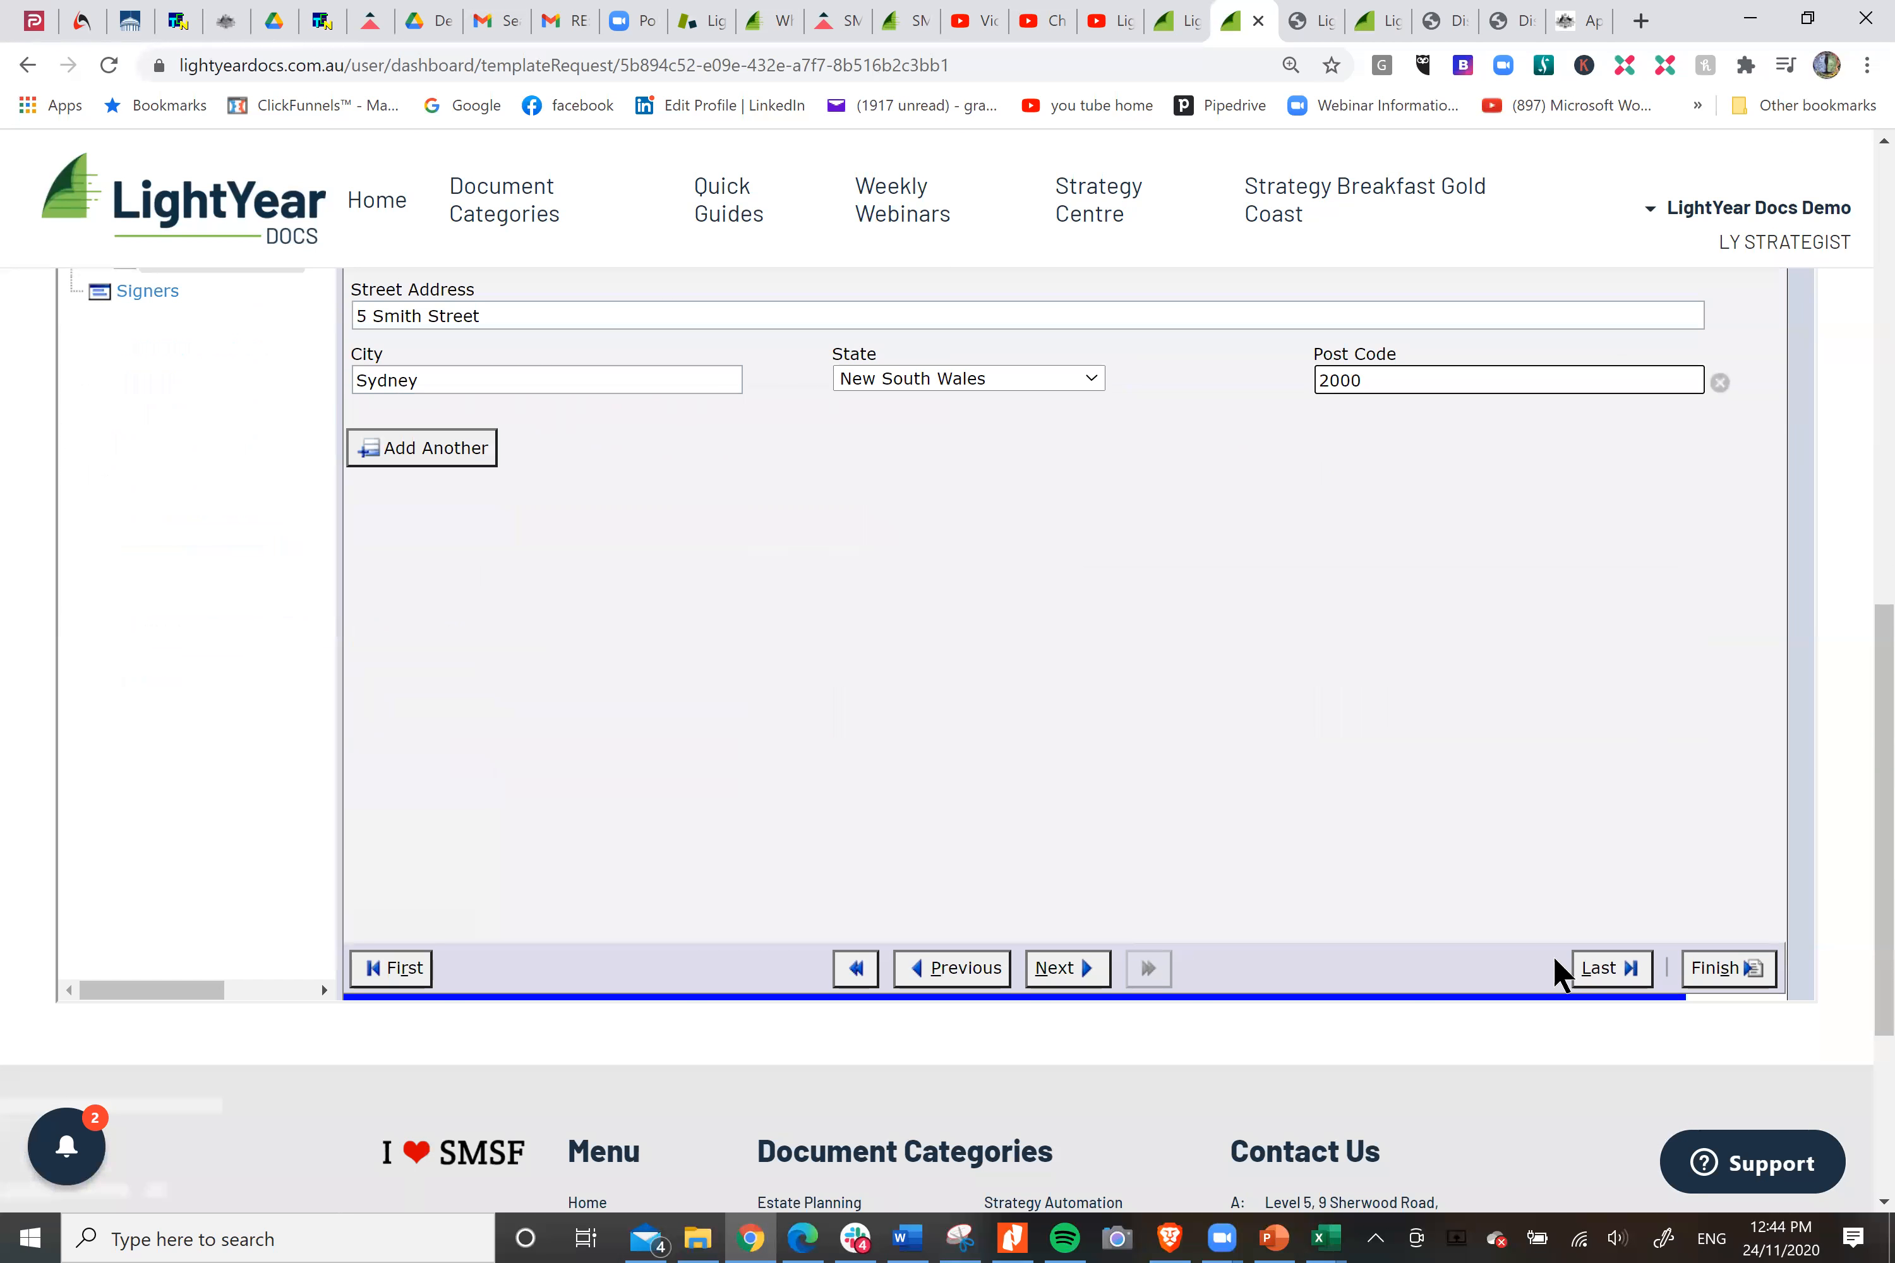
{"action": "left_click", "coordinate": [1719, 969]}
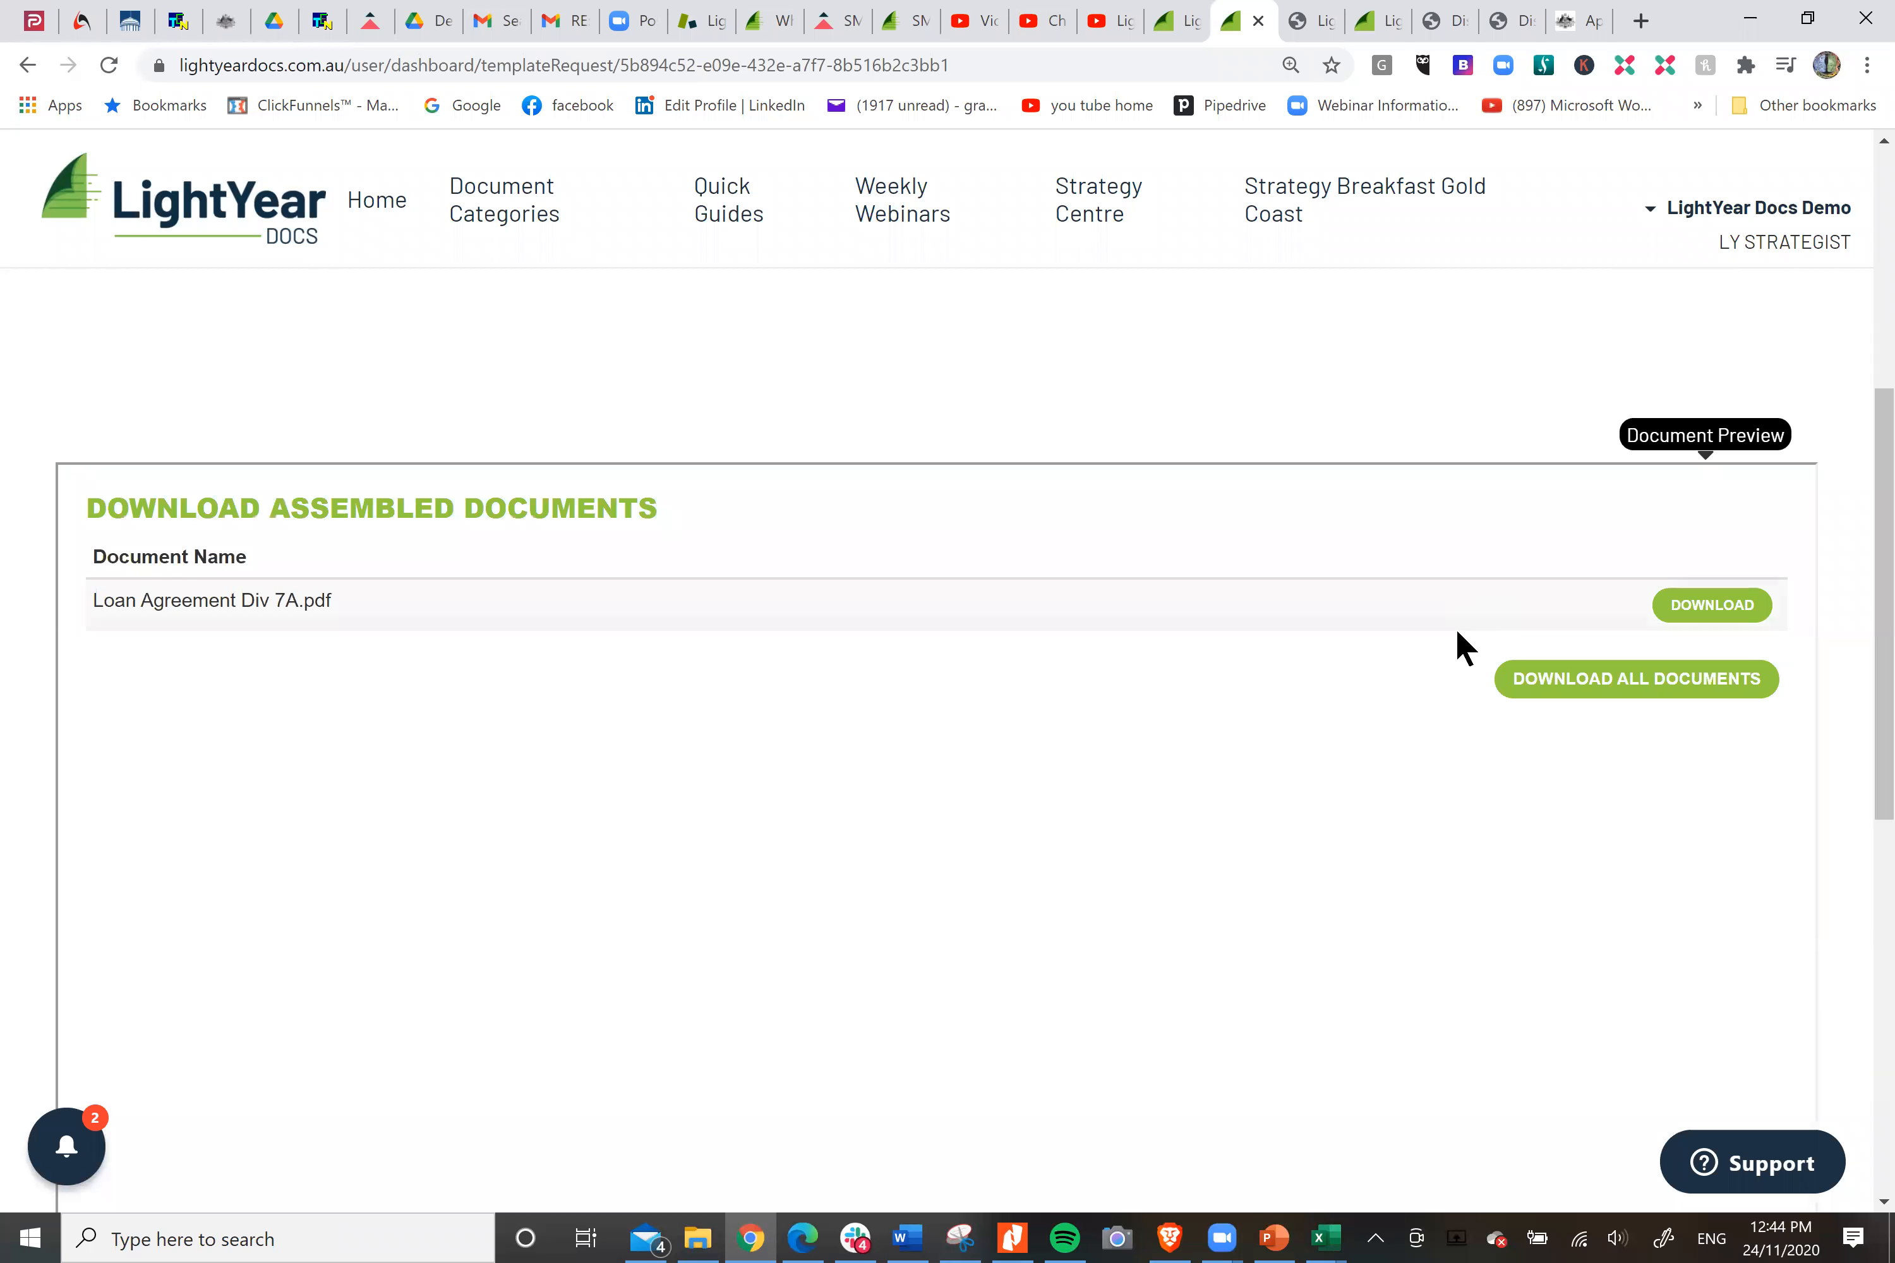
{"action": "left_click", "coordinate": [1726, 623]}
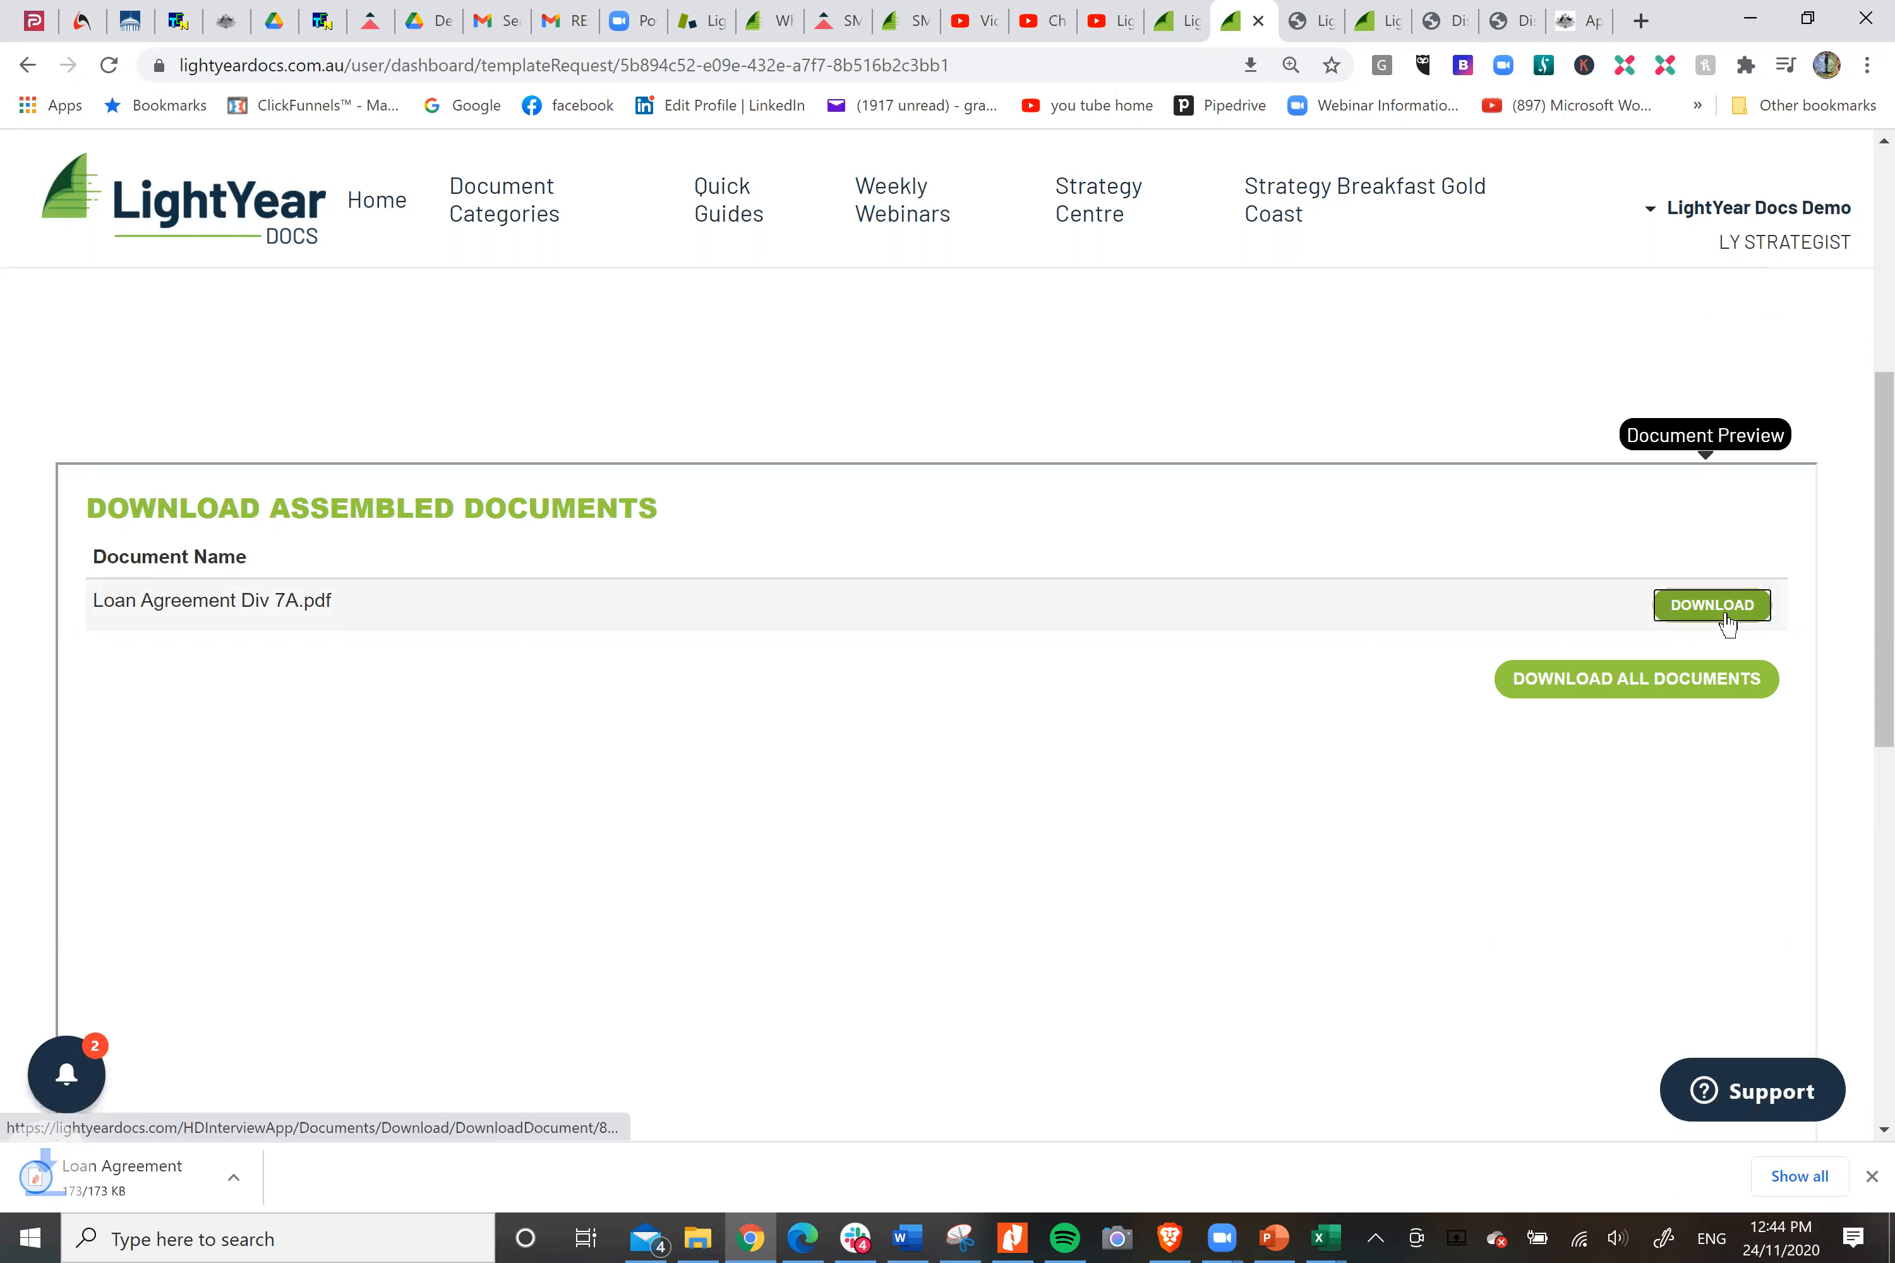
{"action": "left_click", "coordinate": [153, 1181]}
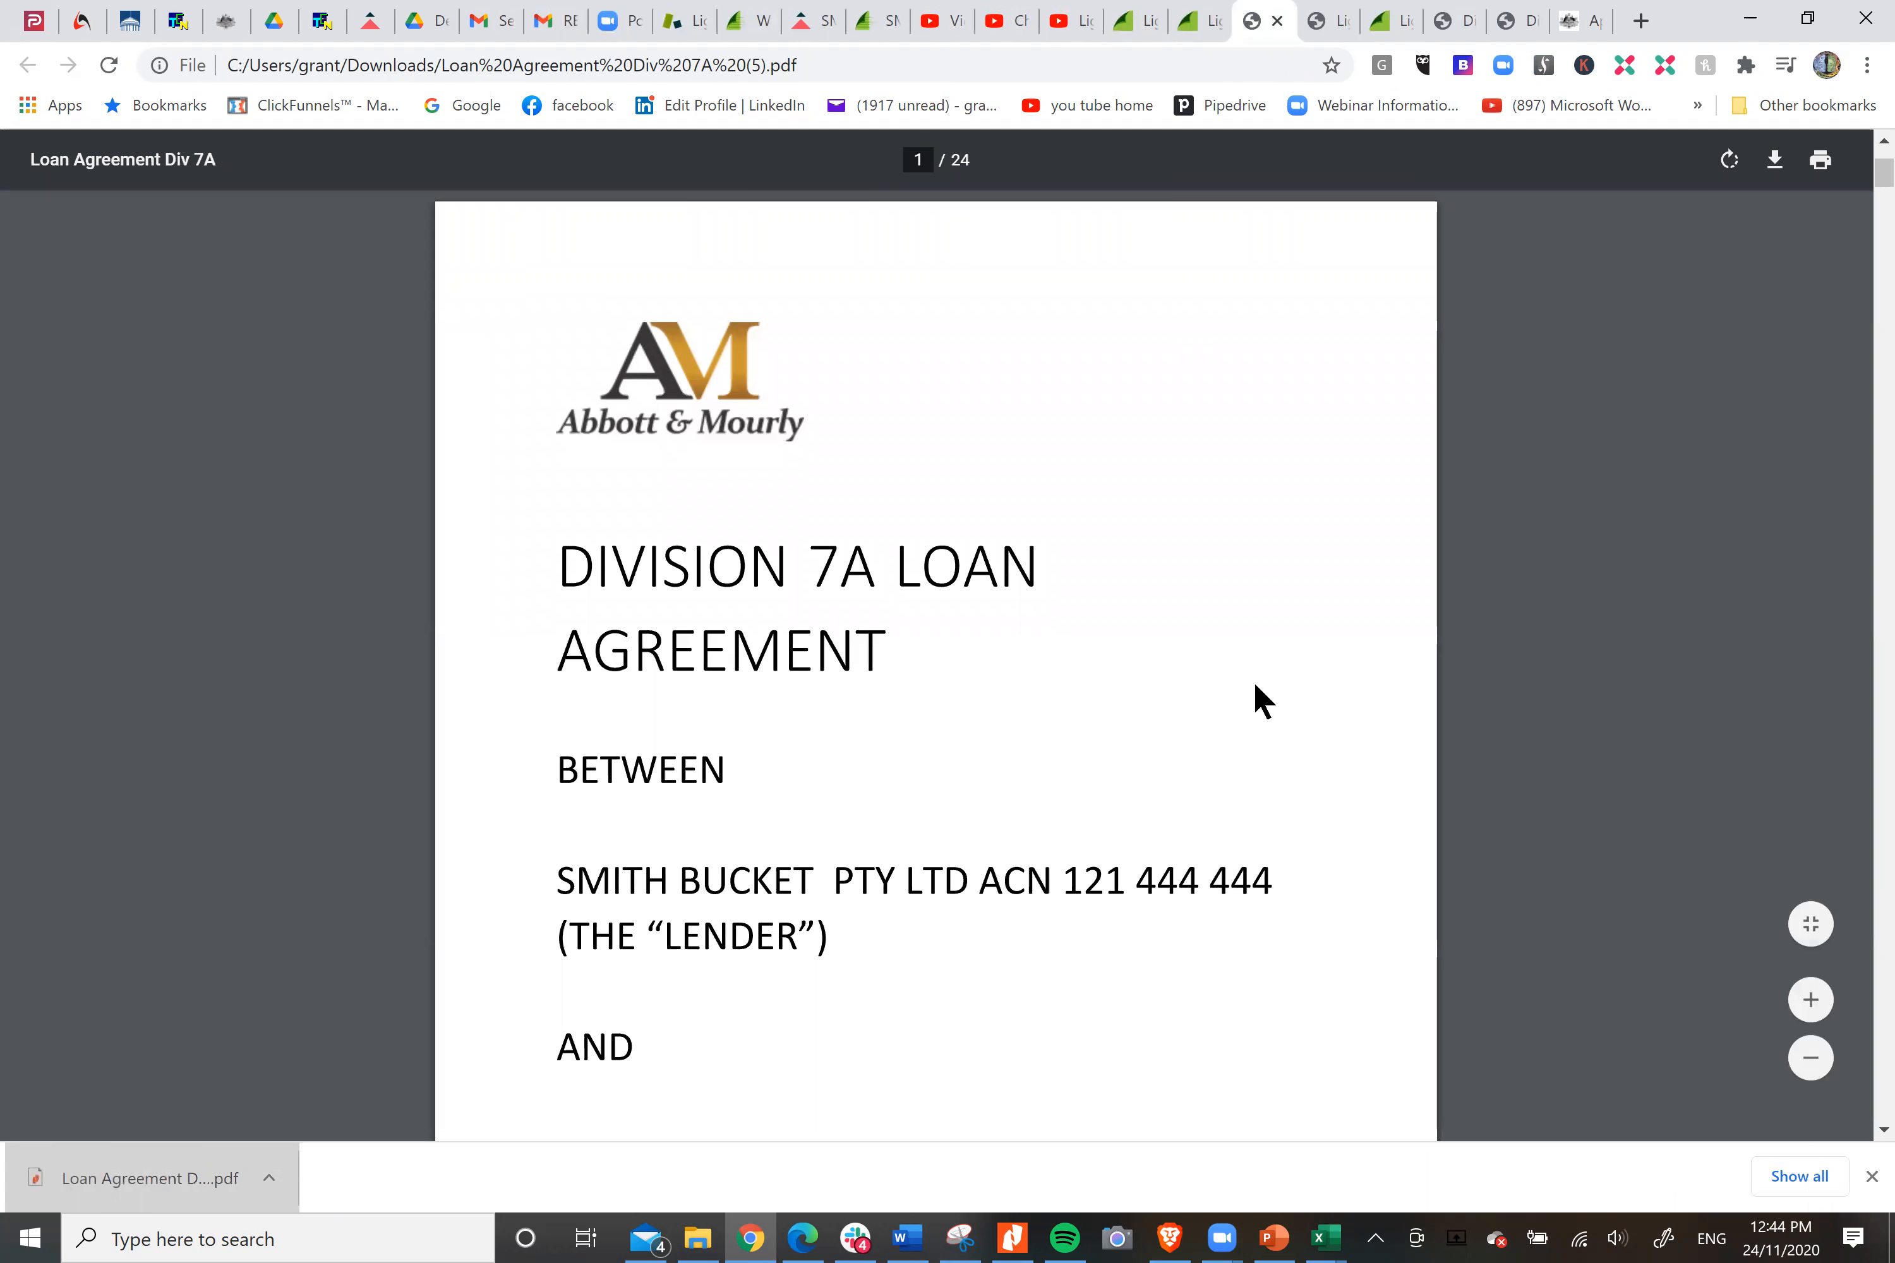
Review the agreement's cover page, legal disclaimer and the Commissioner's guidelines section in the PDF.
{"action": "scroll", "coordinate": [1256, 685], "scroll_direction": "down", "scroll_amount": 4}
{"action": "scroll", "coordinate": [1256, 684], "scroll_direction": "down", "scroll_amount": 3}
{"action": "scroll", "coordinate": [1253, 681], "scroll_direction": "down", "scroll_amount": 5}
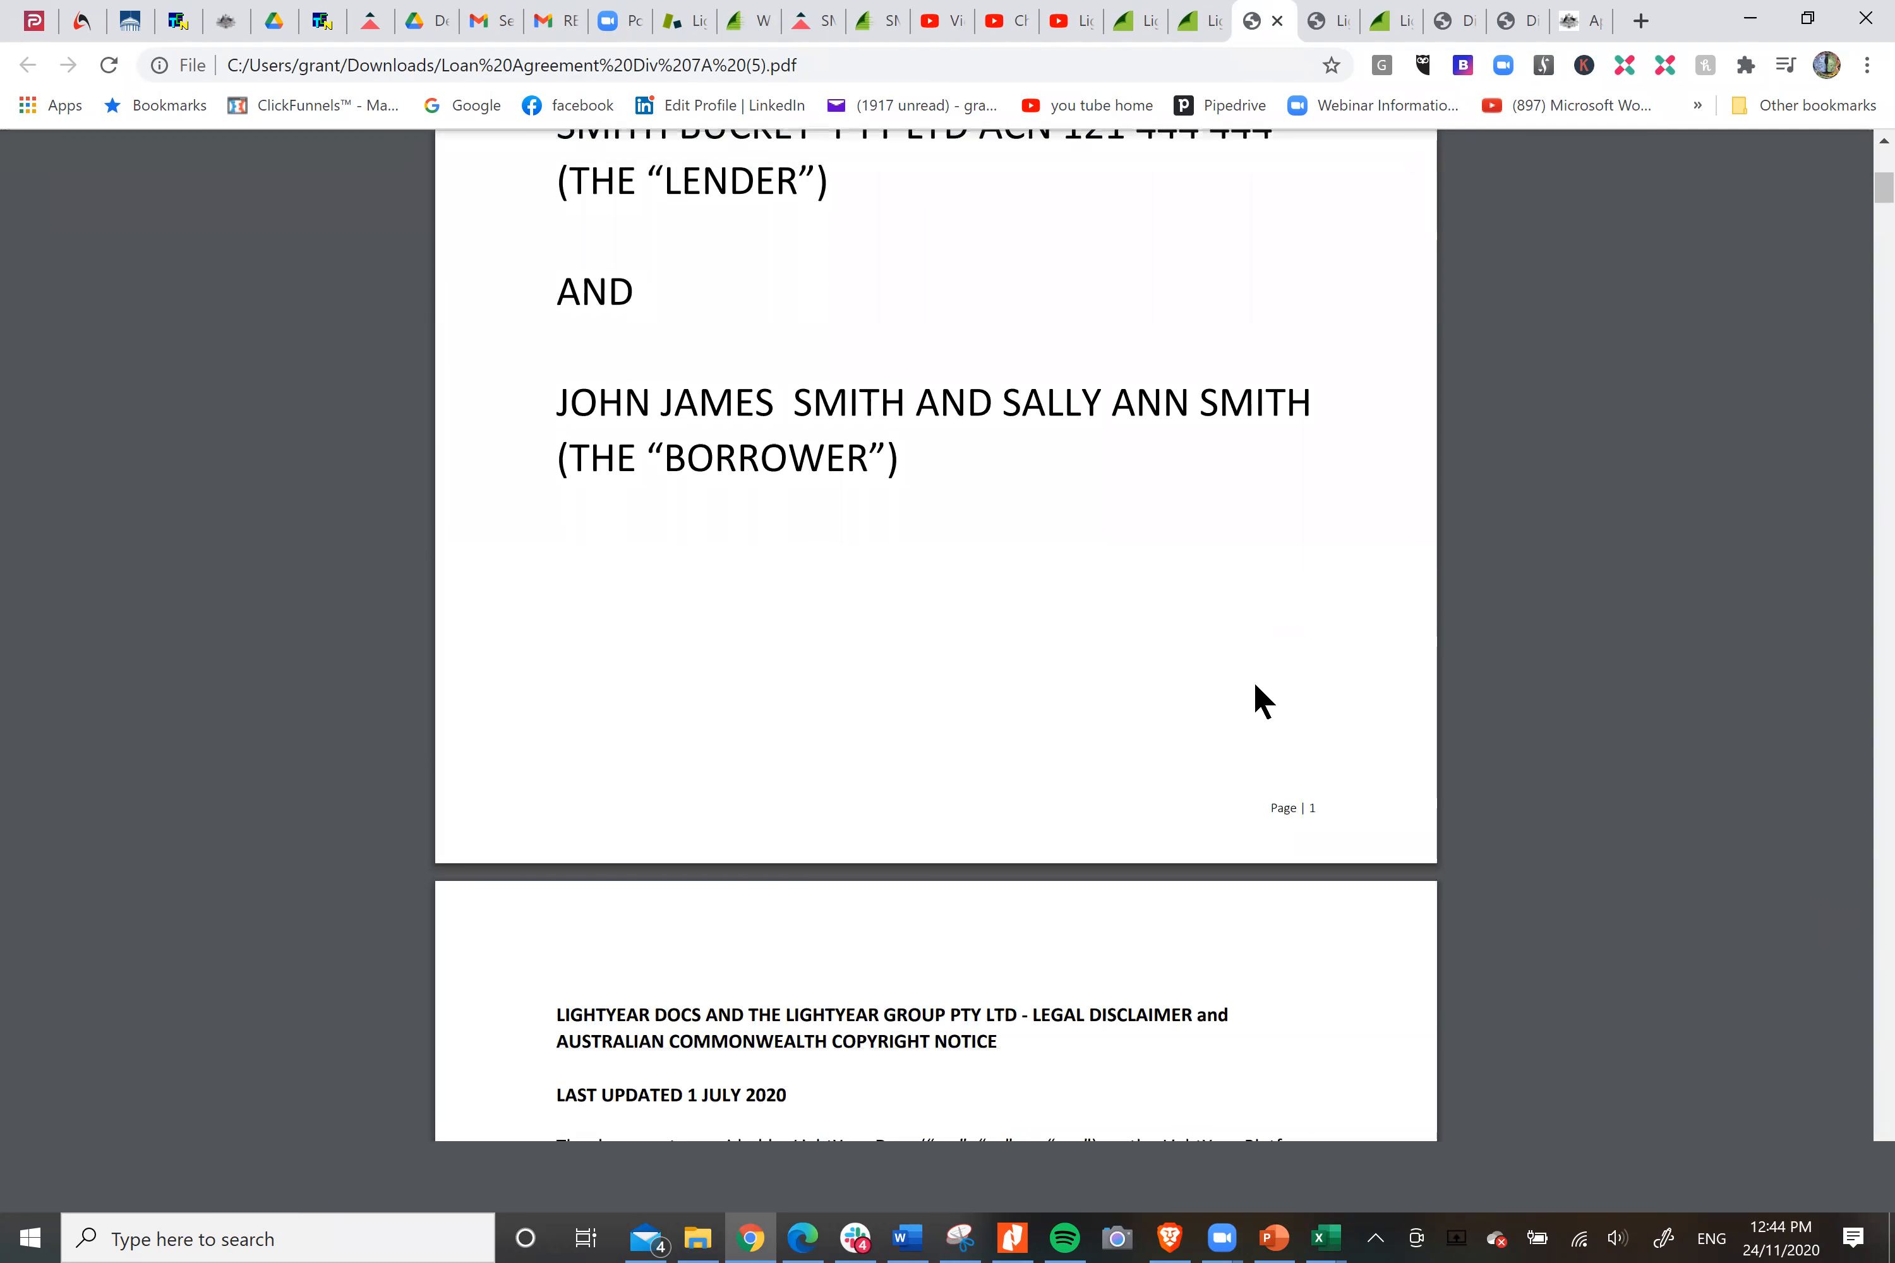
{"action": "scroll", "coordinate": [1254, 680], "scroll_direction": "down", "scroll_amount": 8}
{"action": "scroll", "coordinate": [1254, 681], "scroll_direction": "down", "scroll_amount": 5}
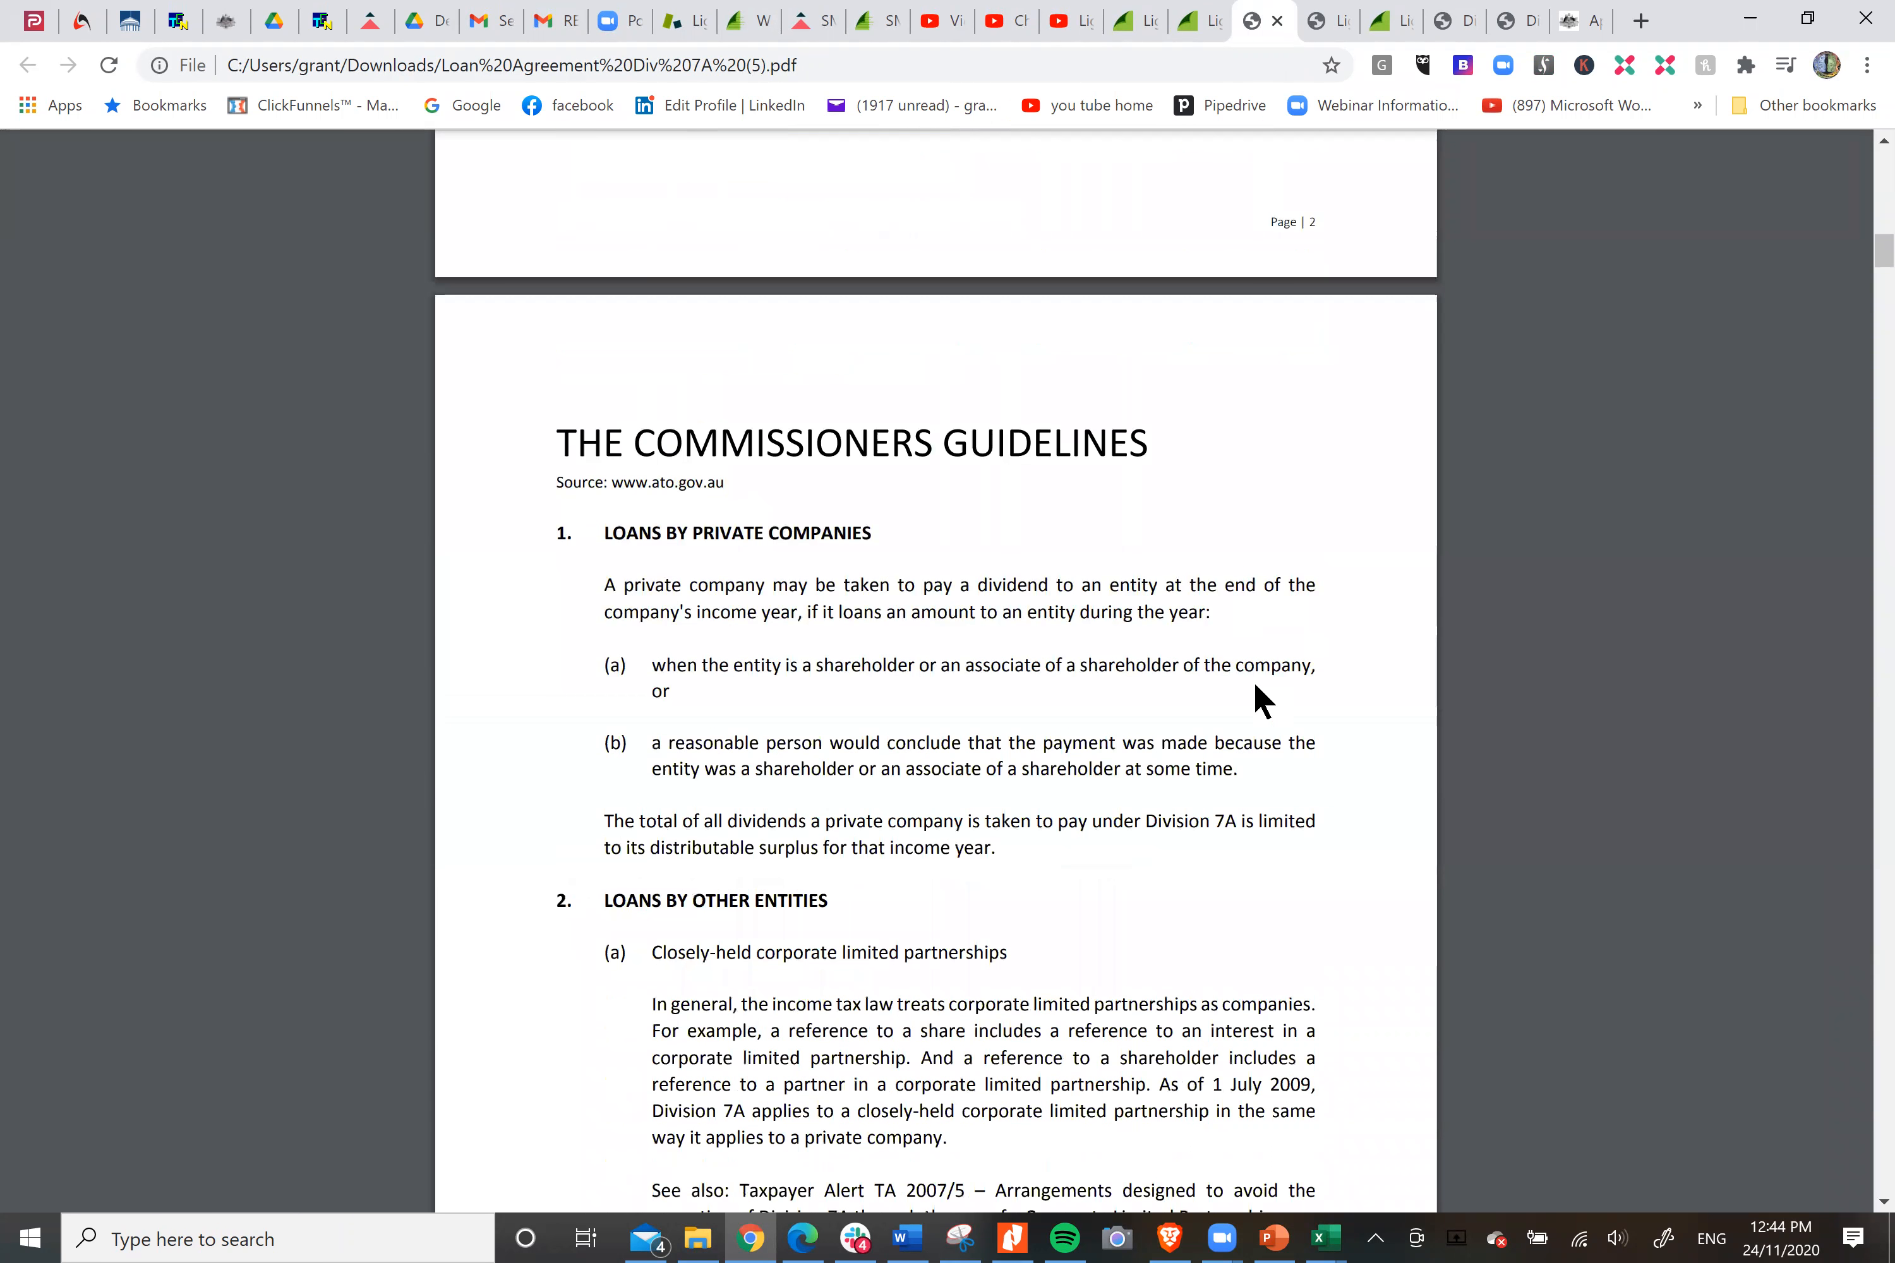
{"action": "left_click_drag", "start_coordinate": [554, 437], "coordinate": [1245, 466]}
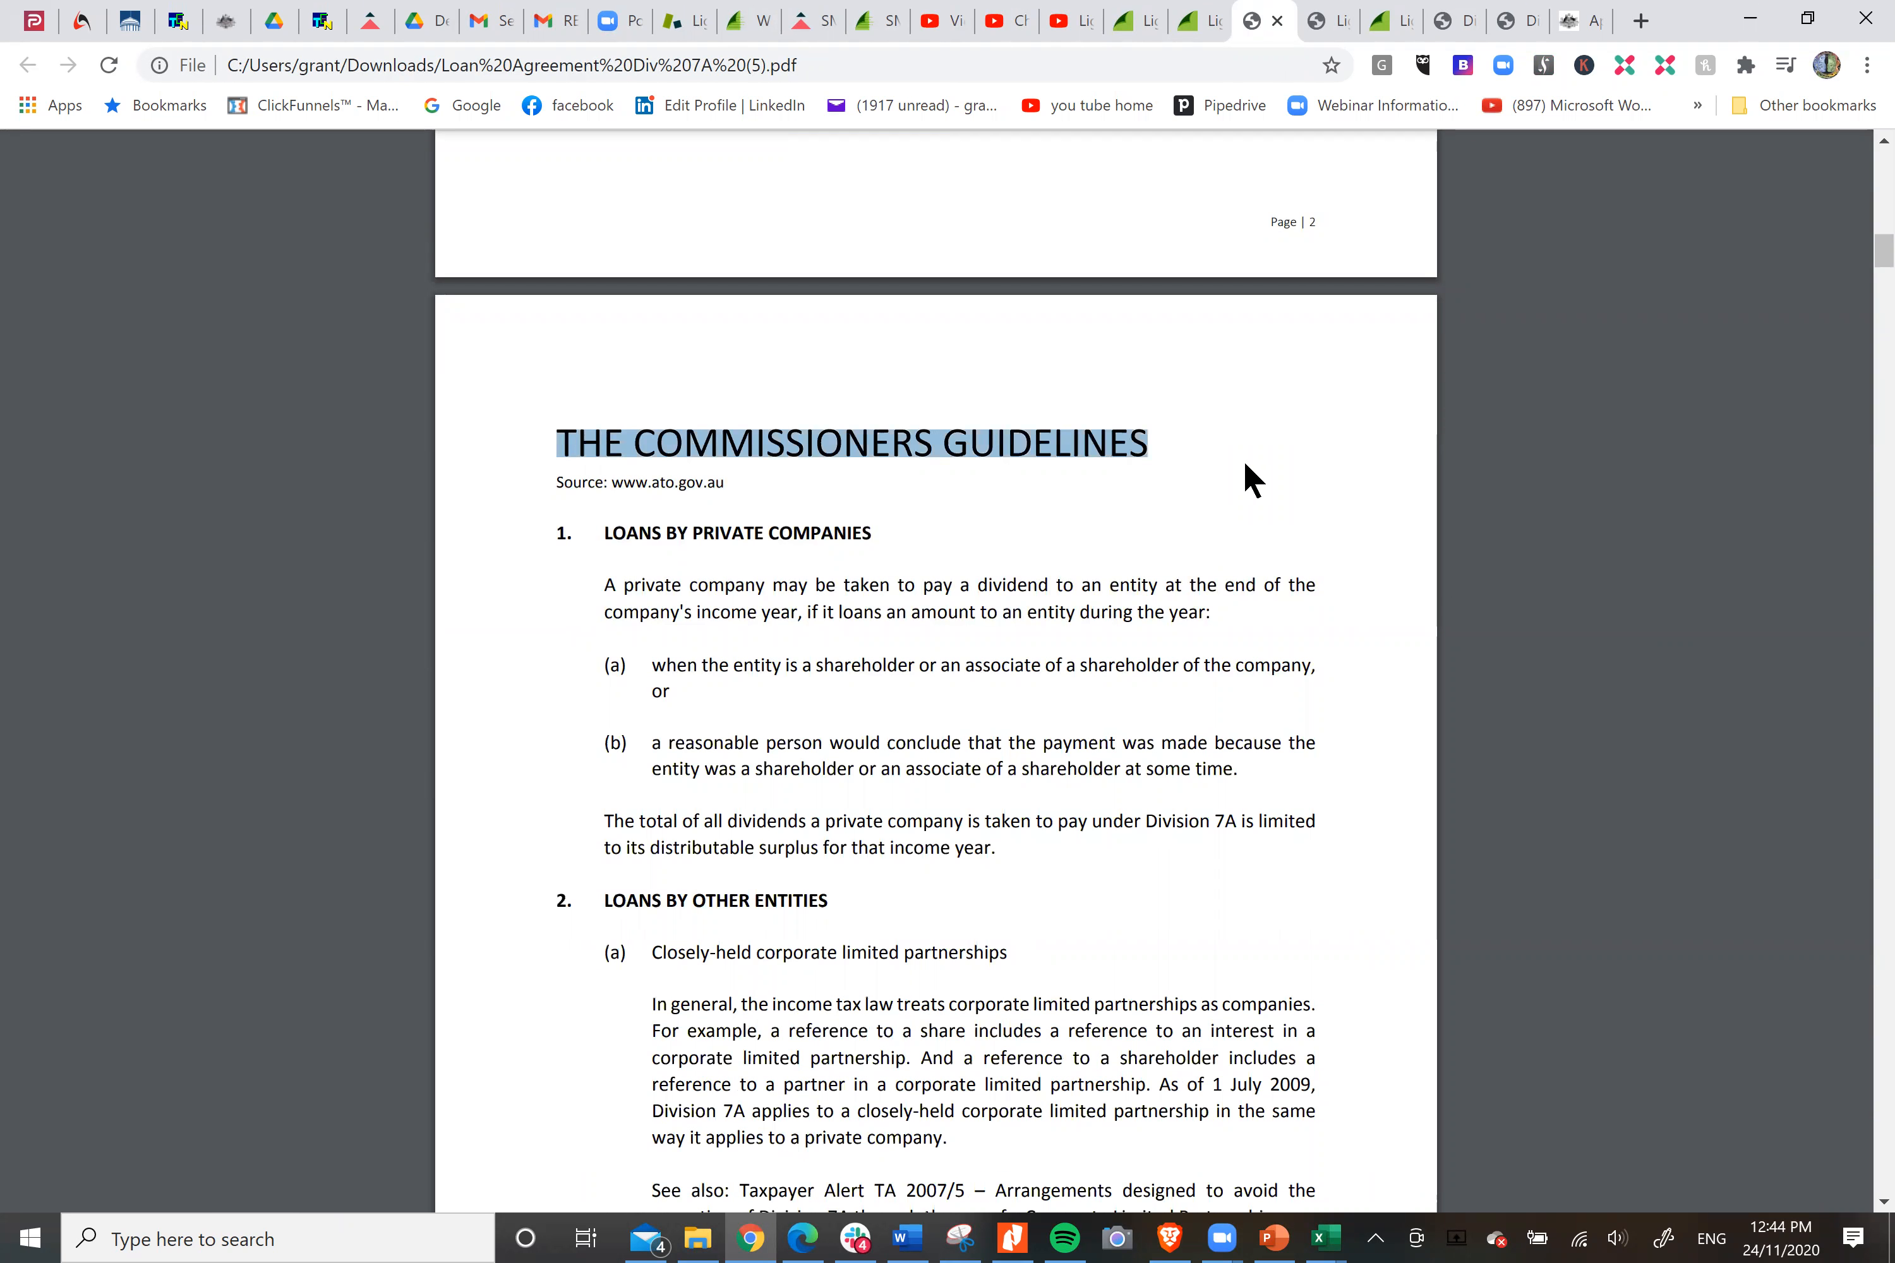
{"action": "left_click", "coordinate": [1245, 466]}
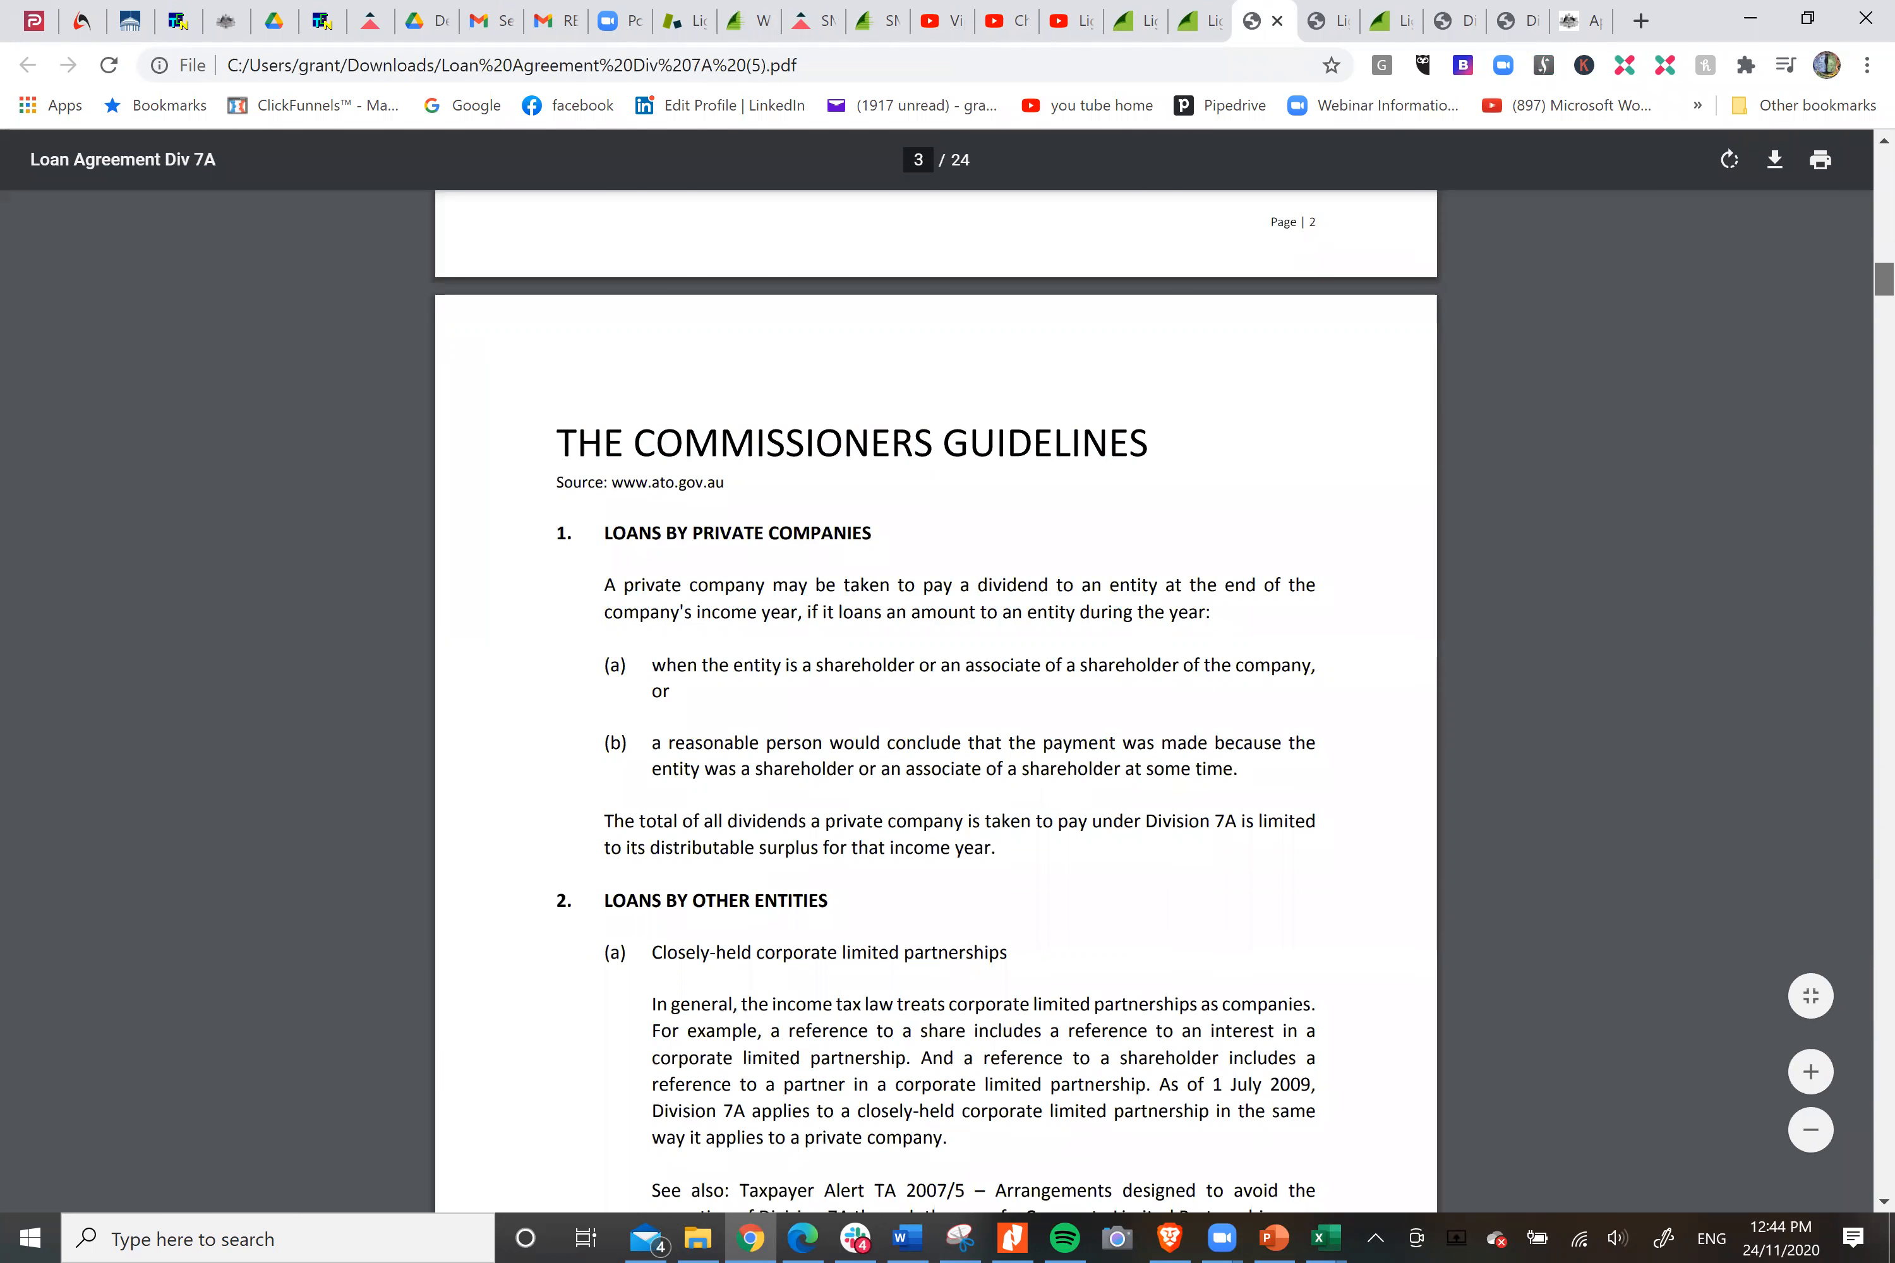
{"action": "scroll", "coordinate": [935, 713], "scroll_direction": "down", "scroll_amount": 20}
{"action": "scroll", "coordinate": [935, 713], "scroll_direction": "down", "scroll_amount": 12}
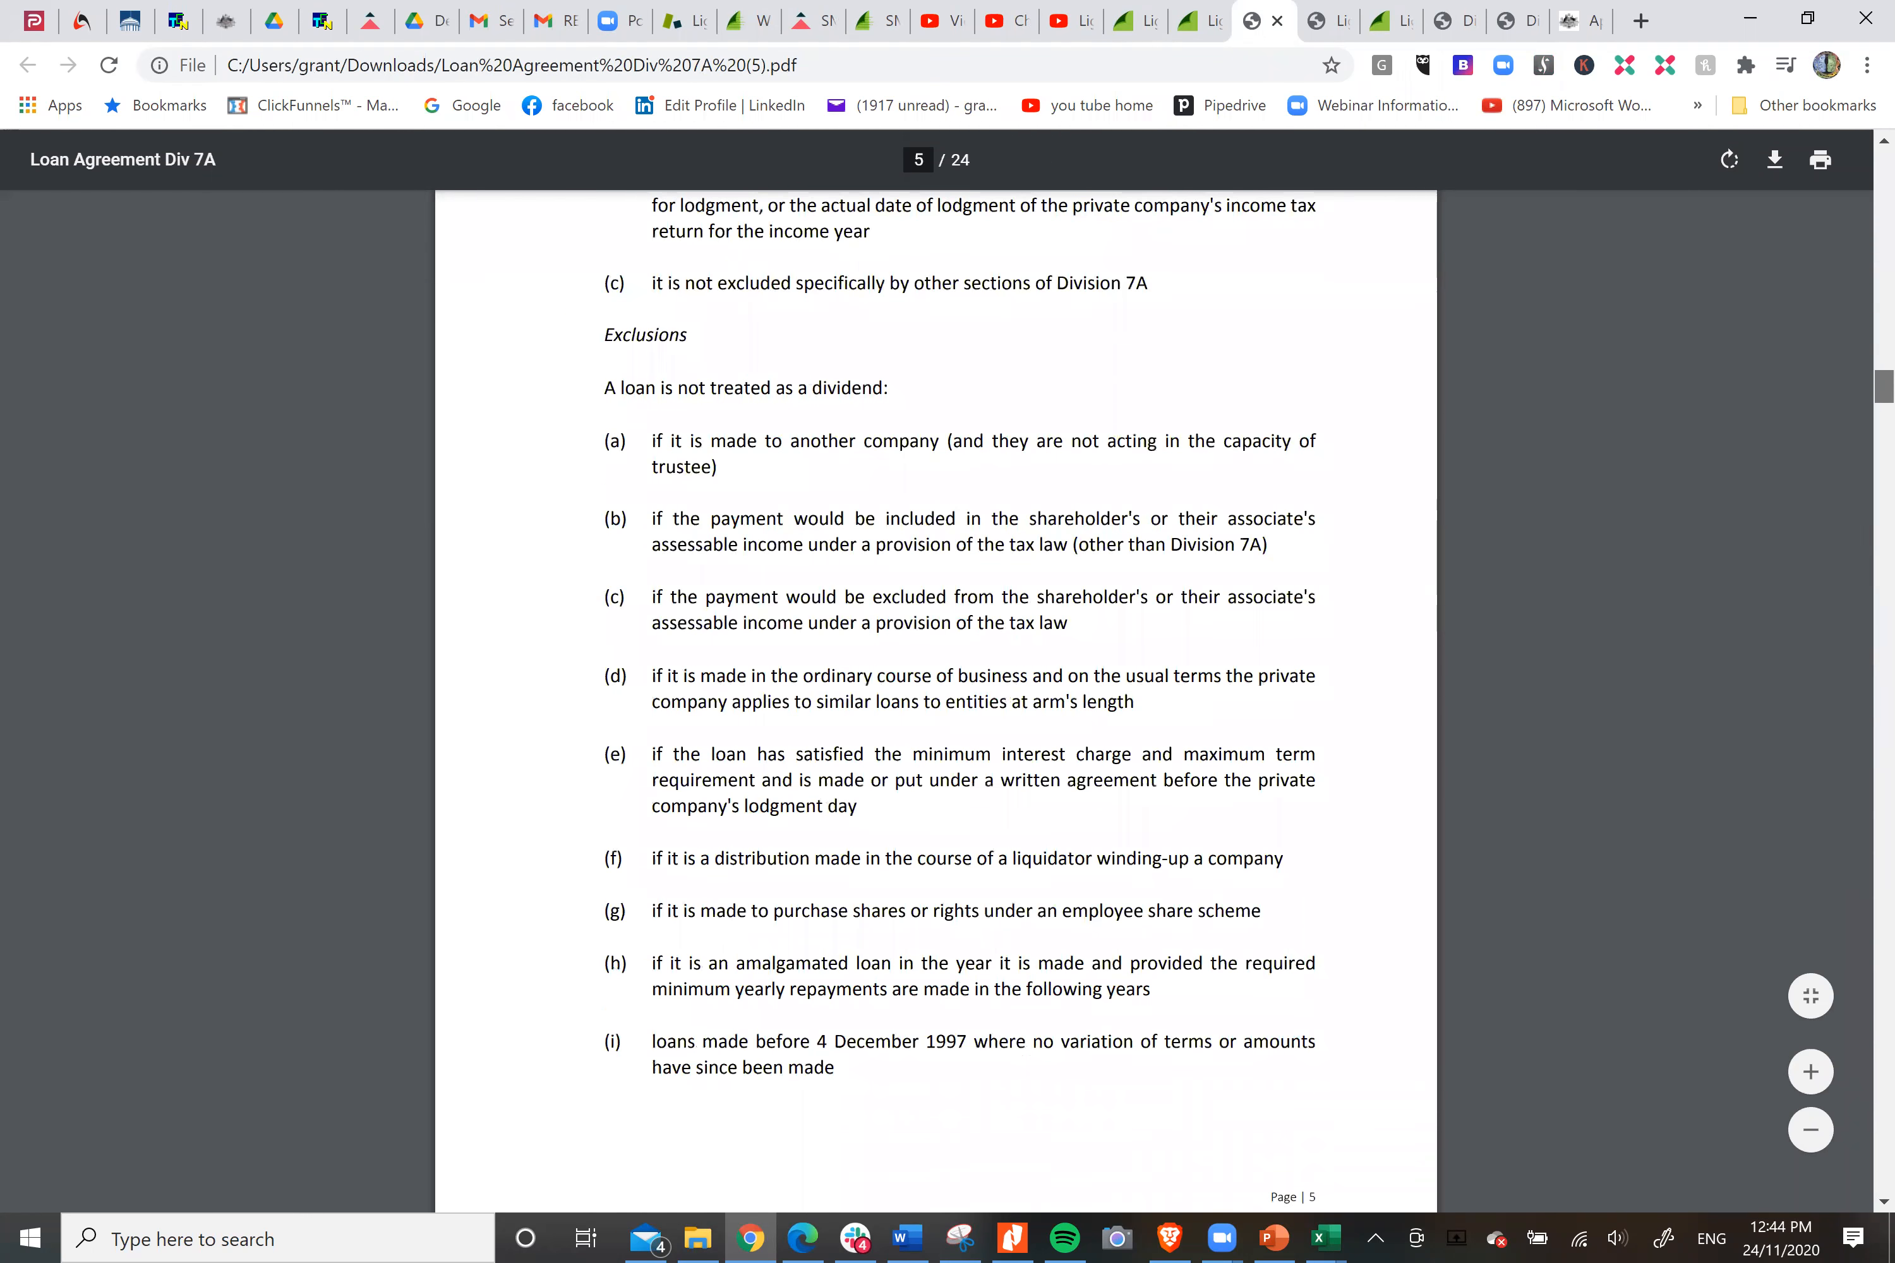
{"action": "scroll", "coordinate": [935, 713], "scroll_direction": "down", "scroll_amount": 18}
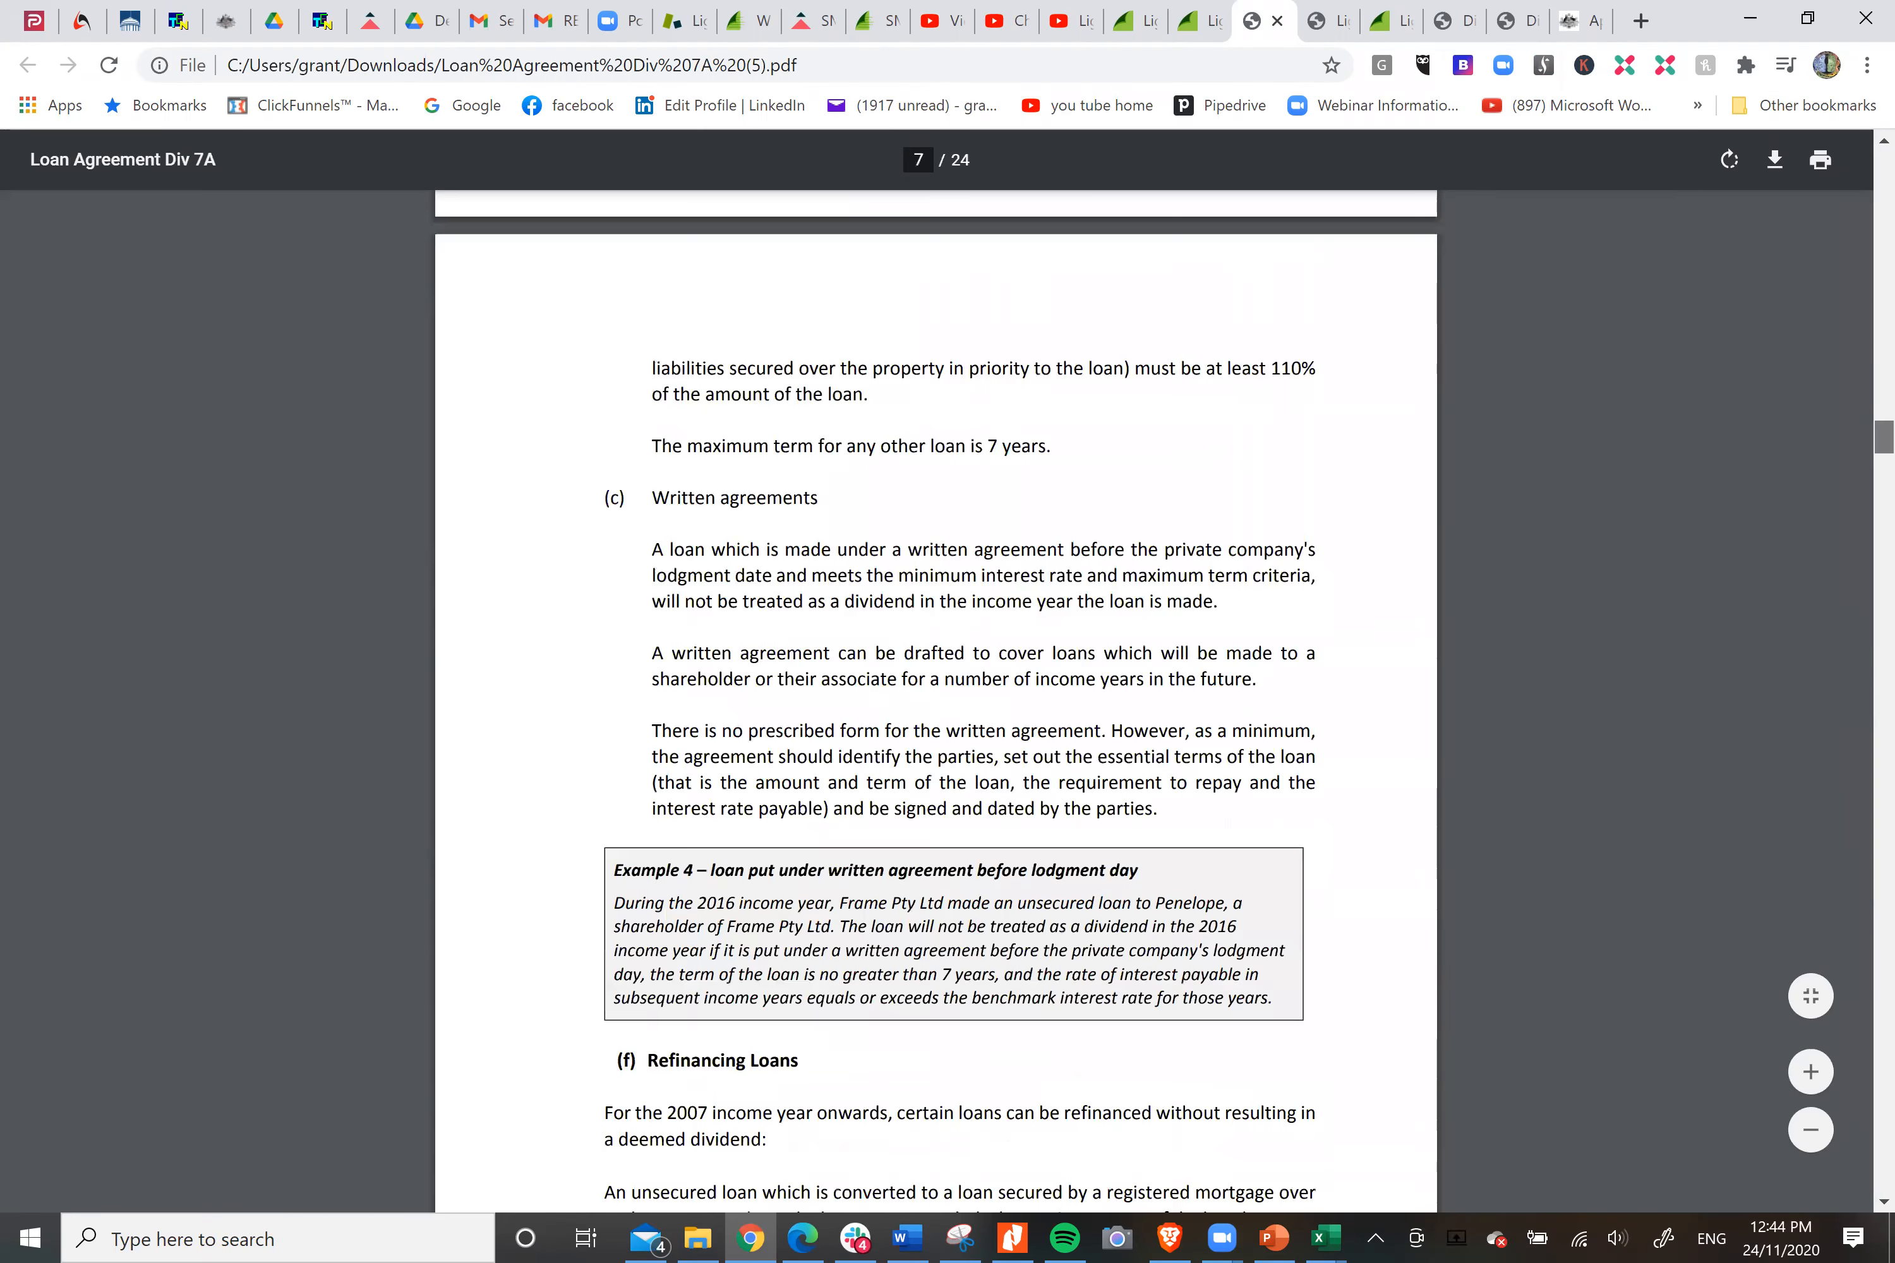
{"action": "scroll", "coordinate": [936, 713], "scroll_direction": "down", "scroll_amount": 15}
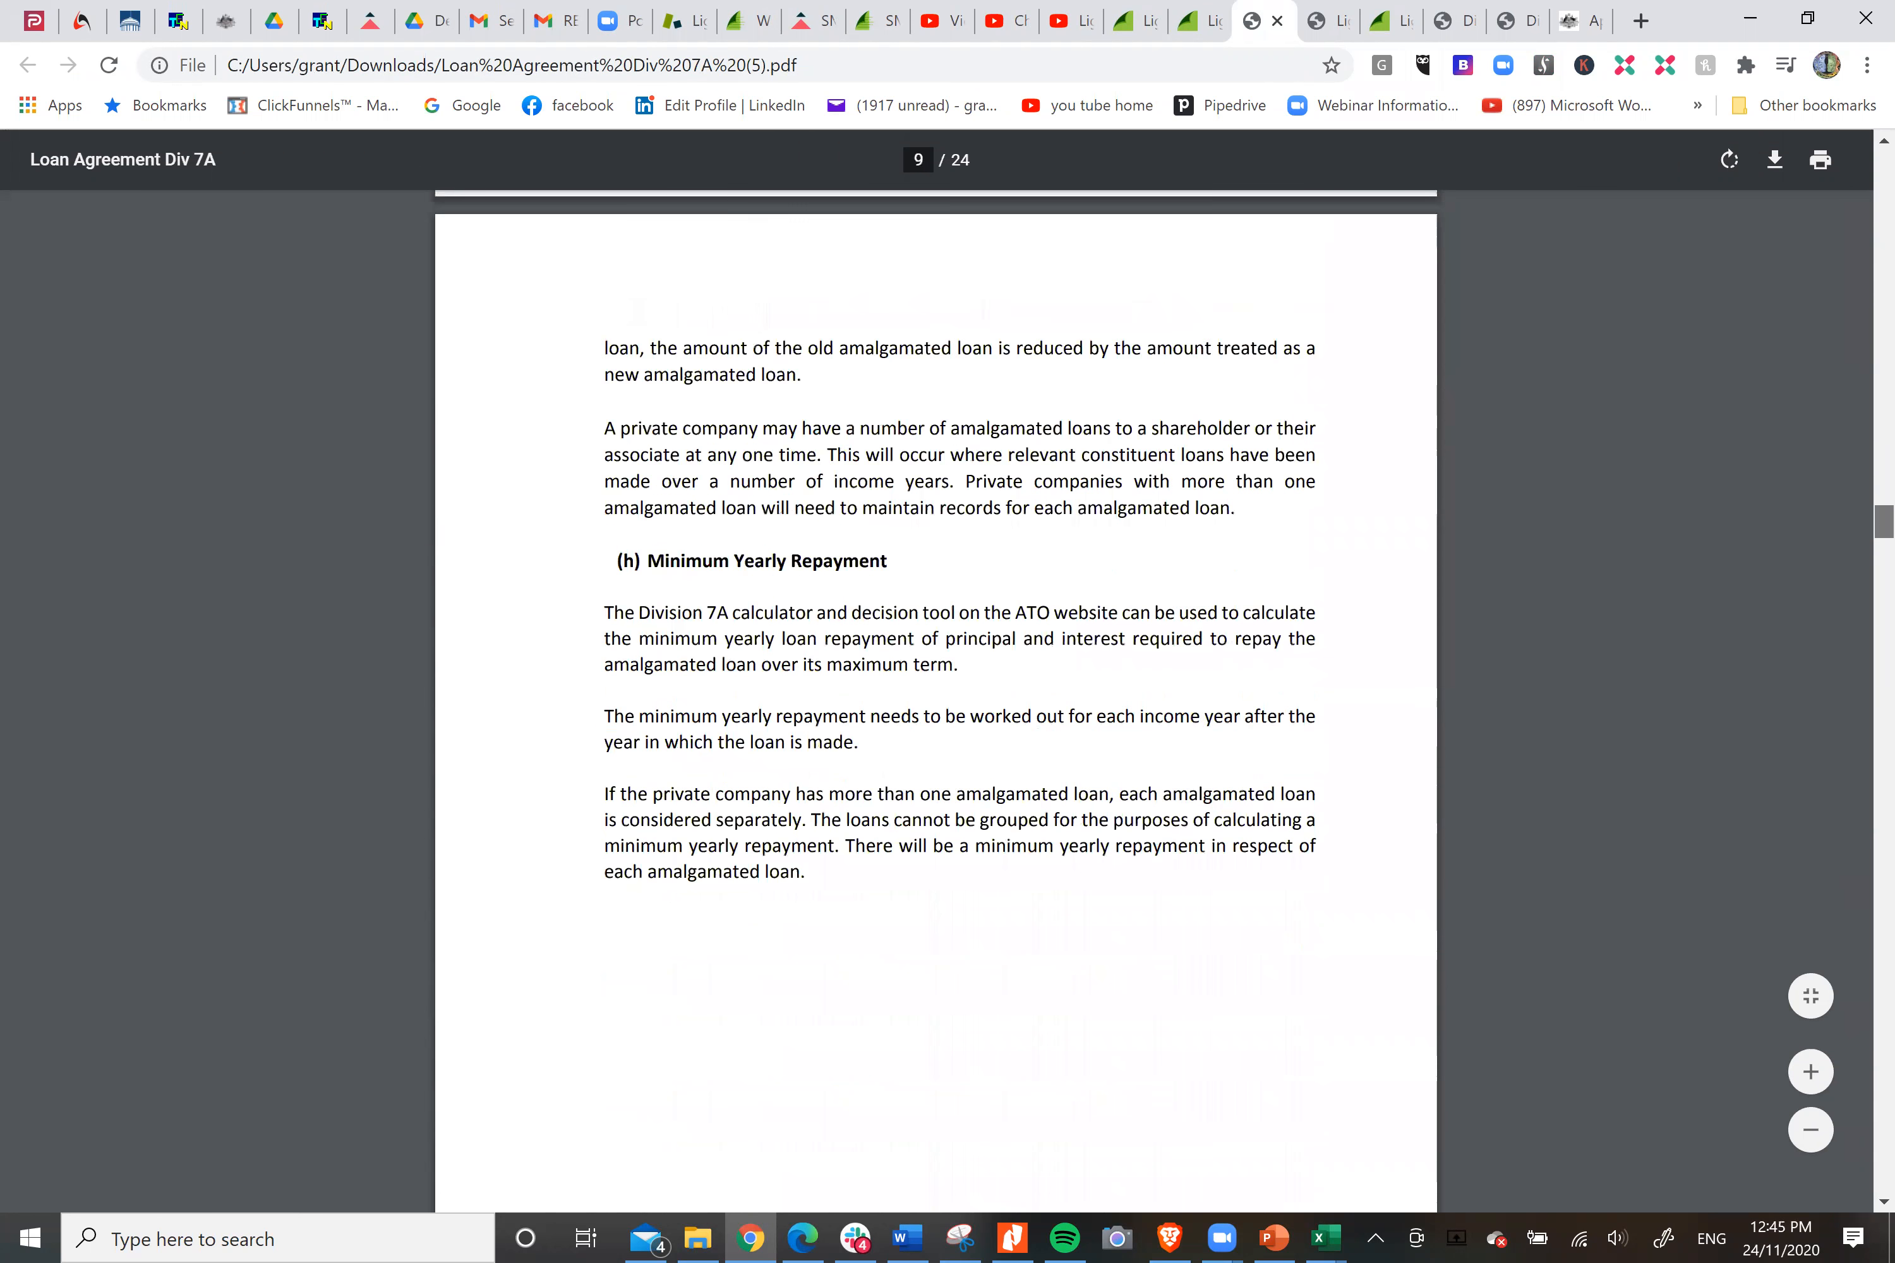
Examine the agreement's parties, borrower state placeholder, loan clauses and mortgage deed, and return to the cover page.
{"action": "scroll", "coordinate": [935, 713], "scroll_direction": "down", "scroll_amount": 3}
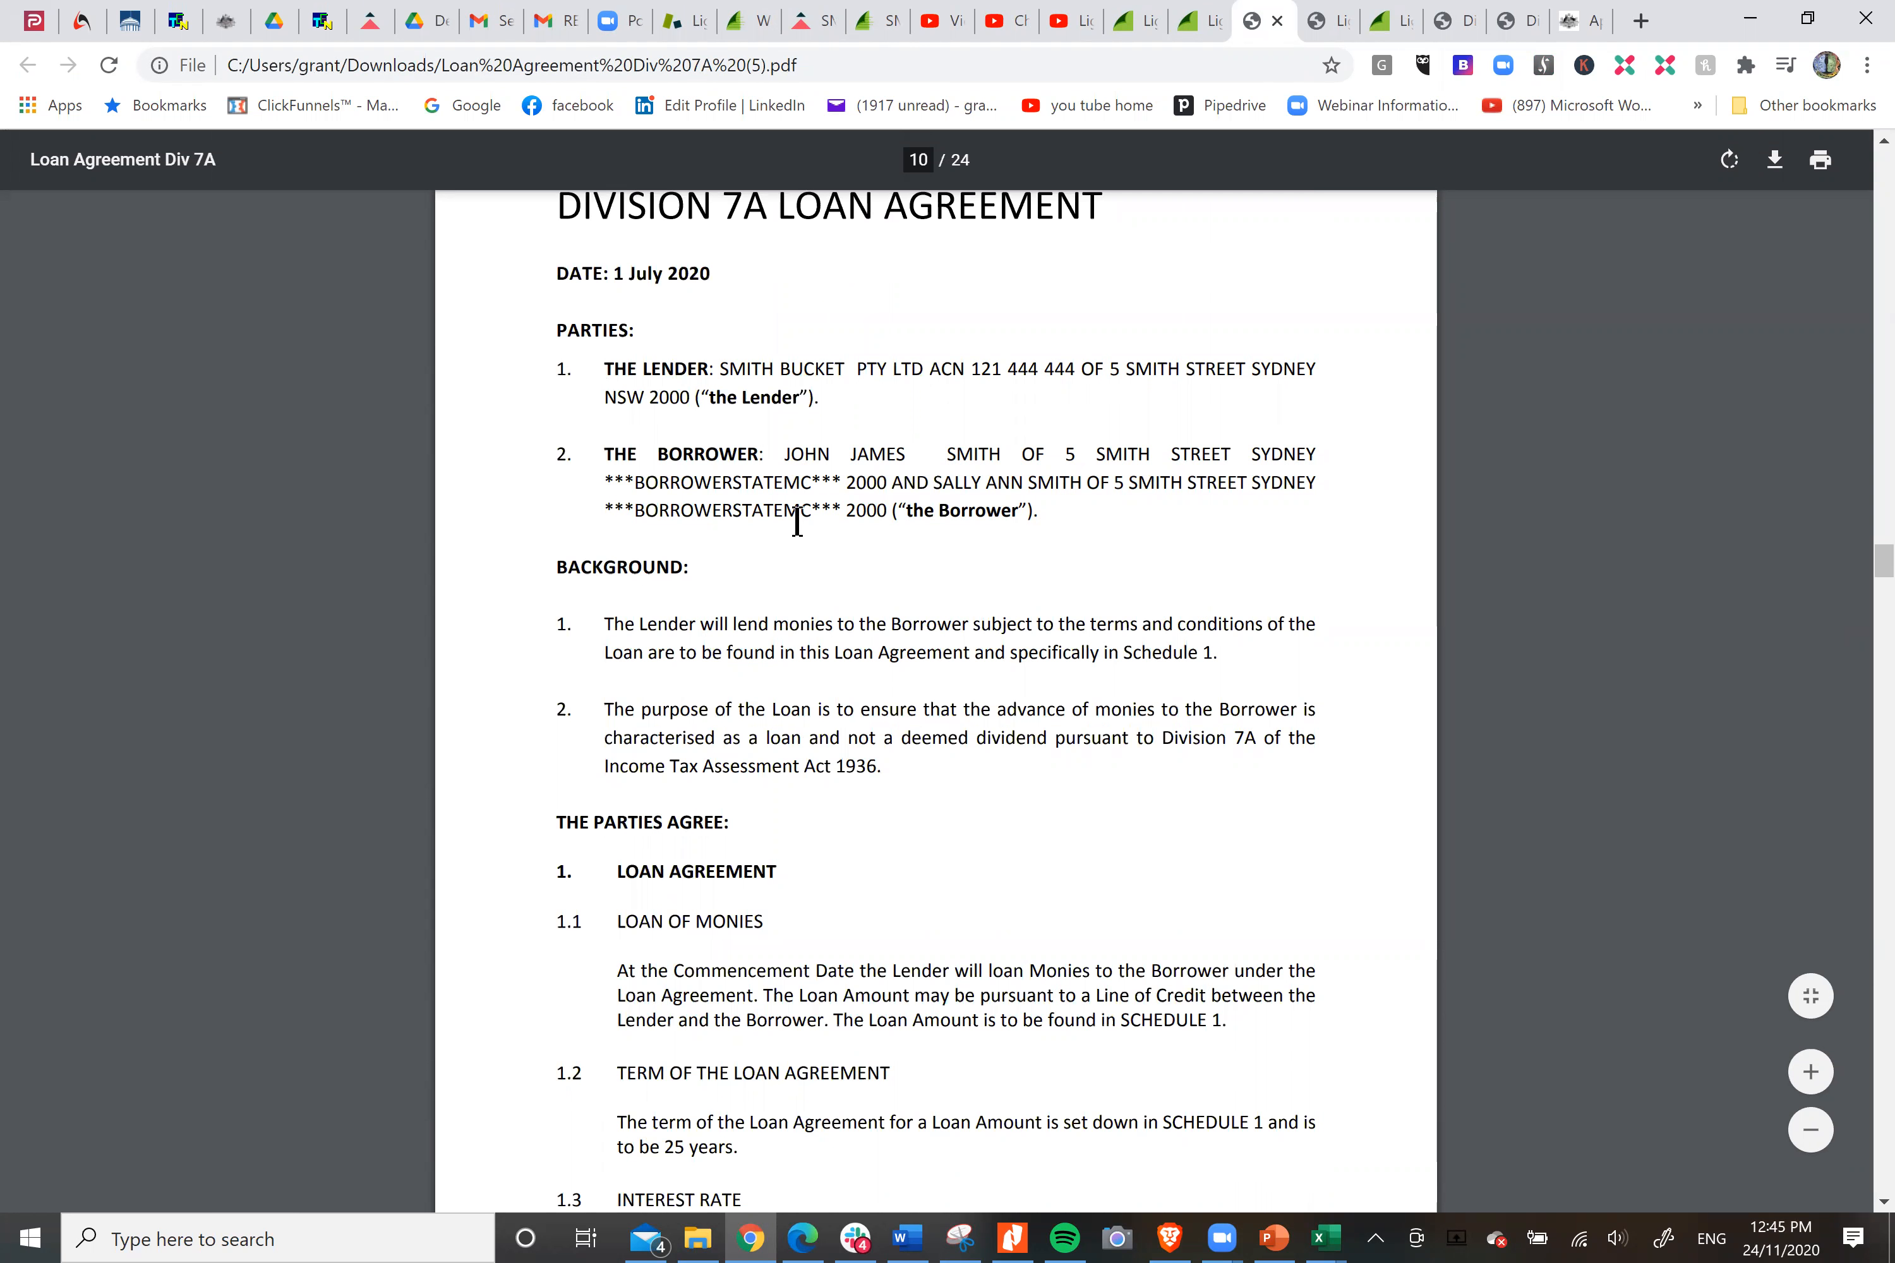
{"action": "left_click_drag", "start_coordinate": [672, 486], "coordinate": [842, 487]}
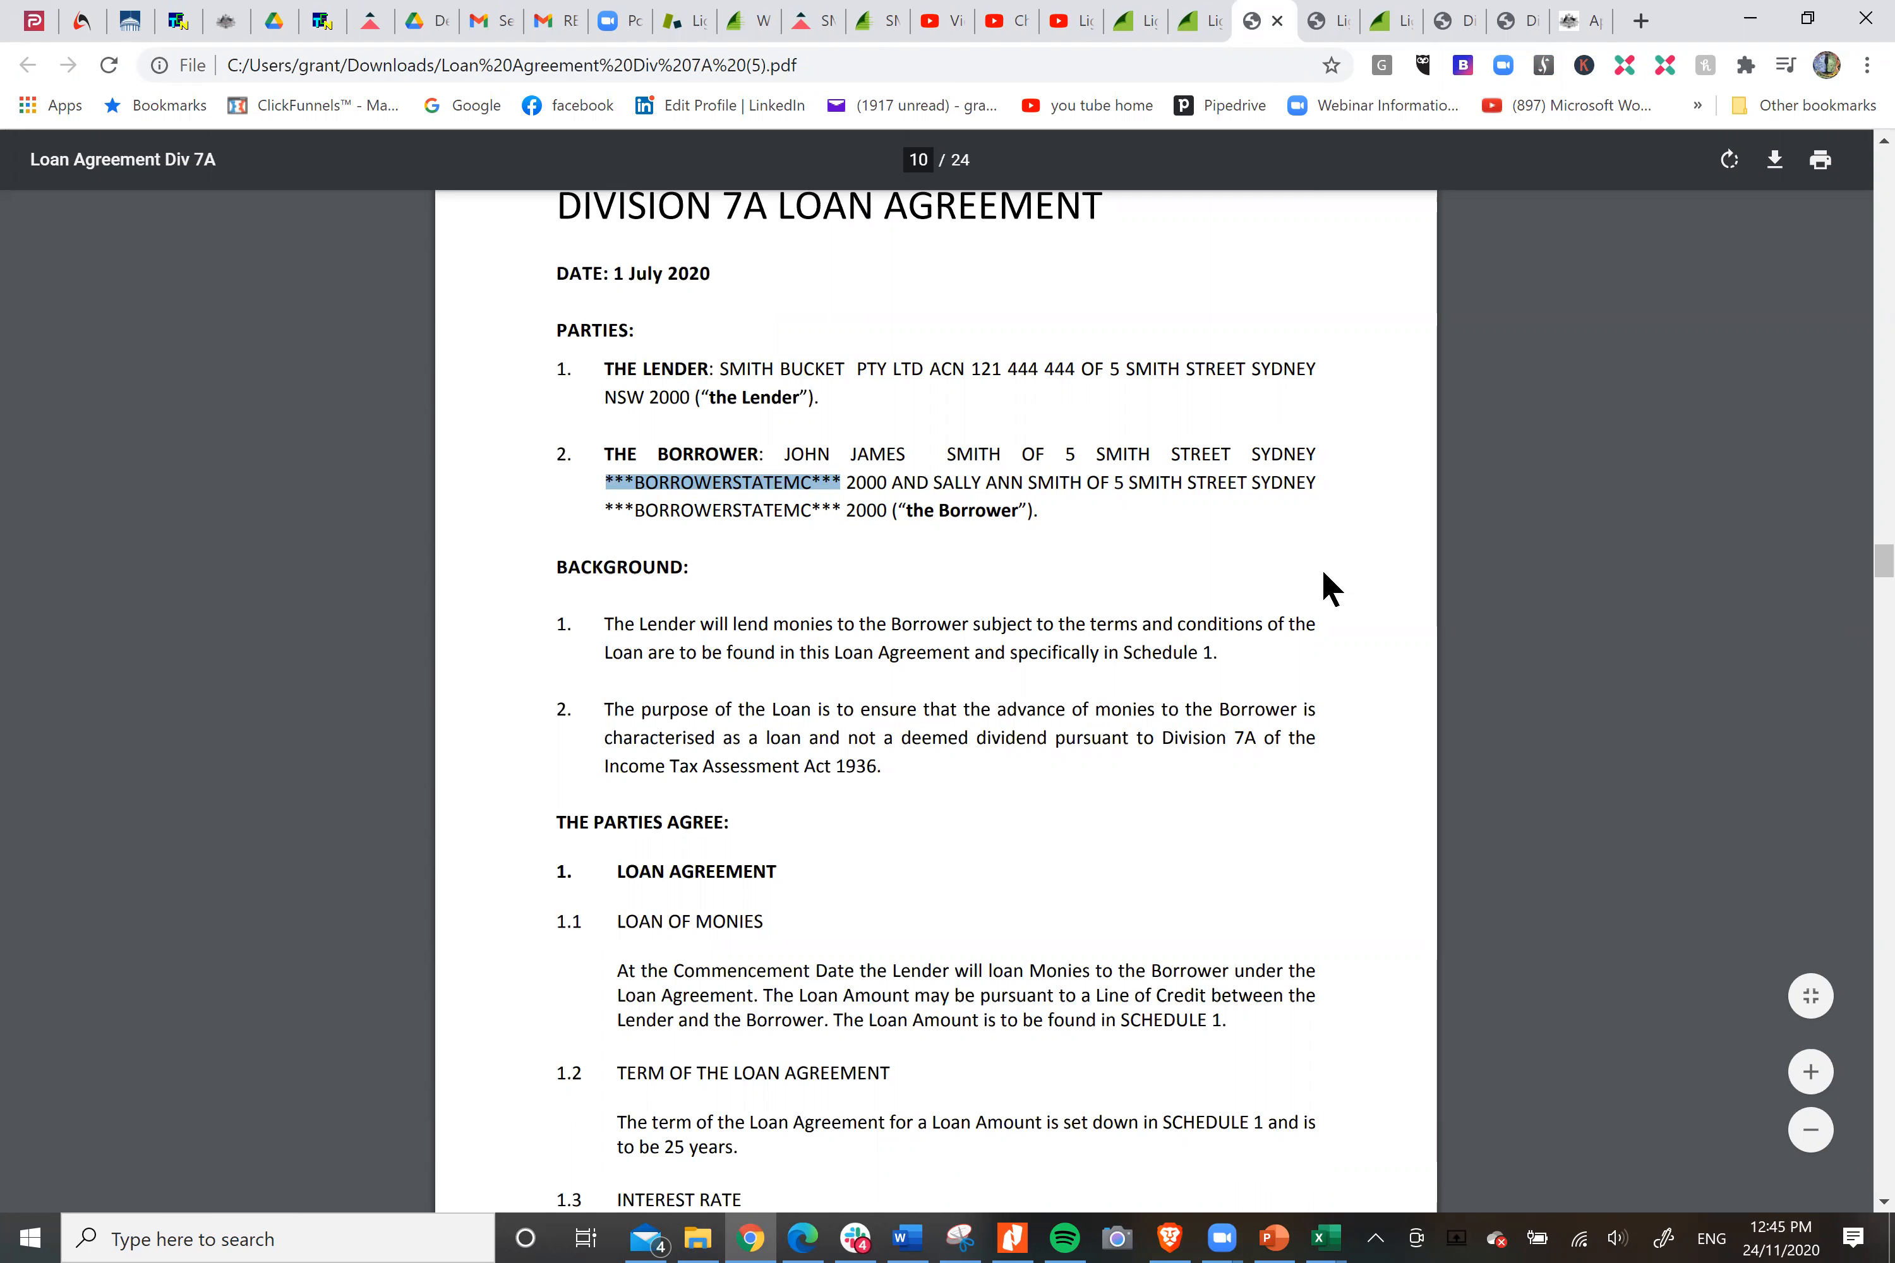
{"action": "scroll", "coordinate": [1326, 588], "scroll_direction": "down", "scroll_amount": 5}
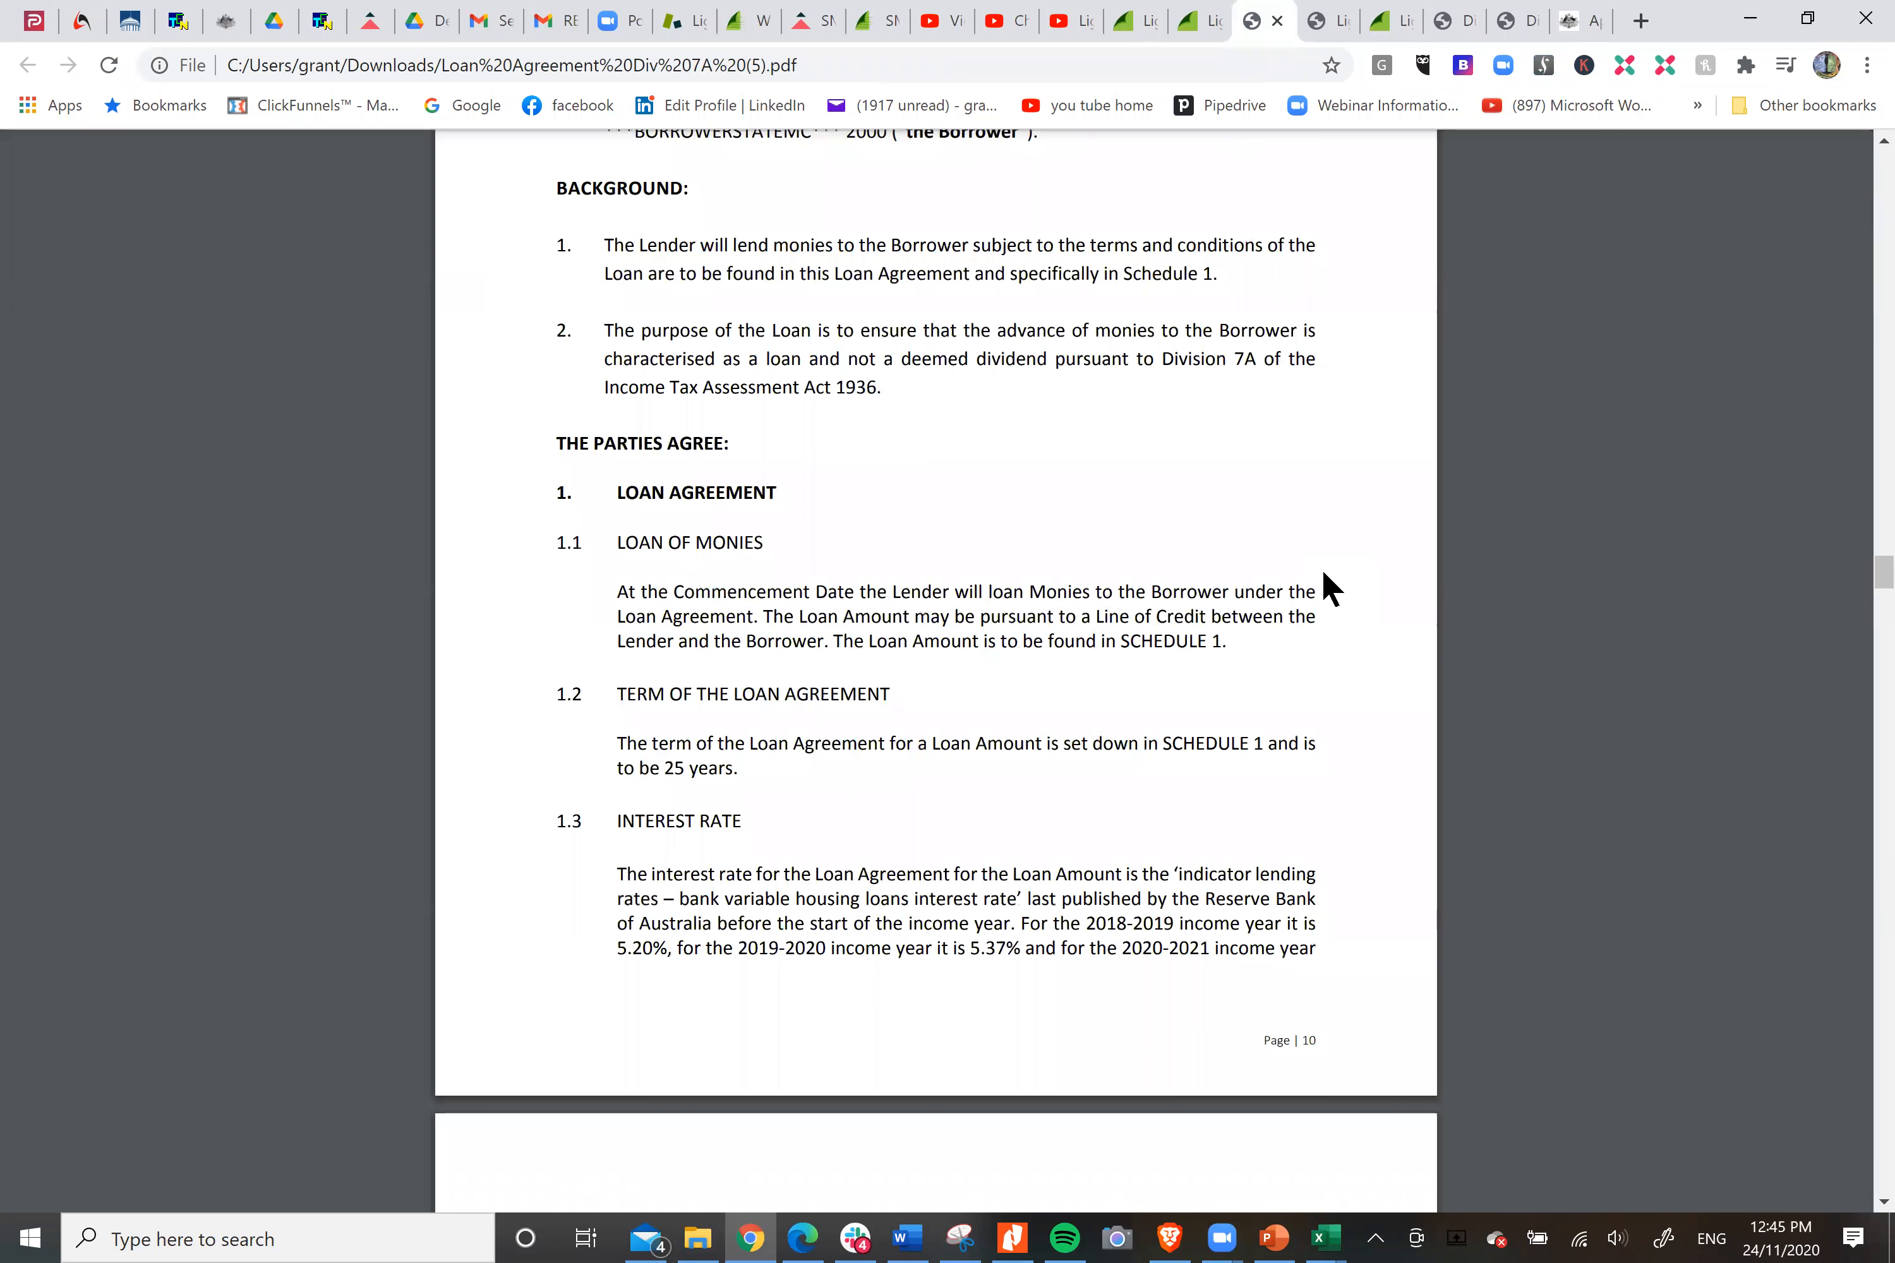
{"action": "scroll", "coordinate": [1326, 589], "scroll_direction": "down", "scroll_amount": 3}
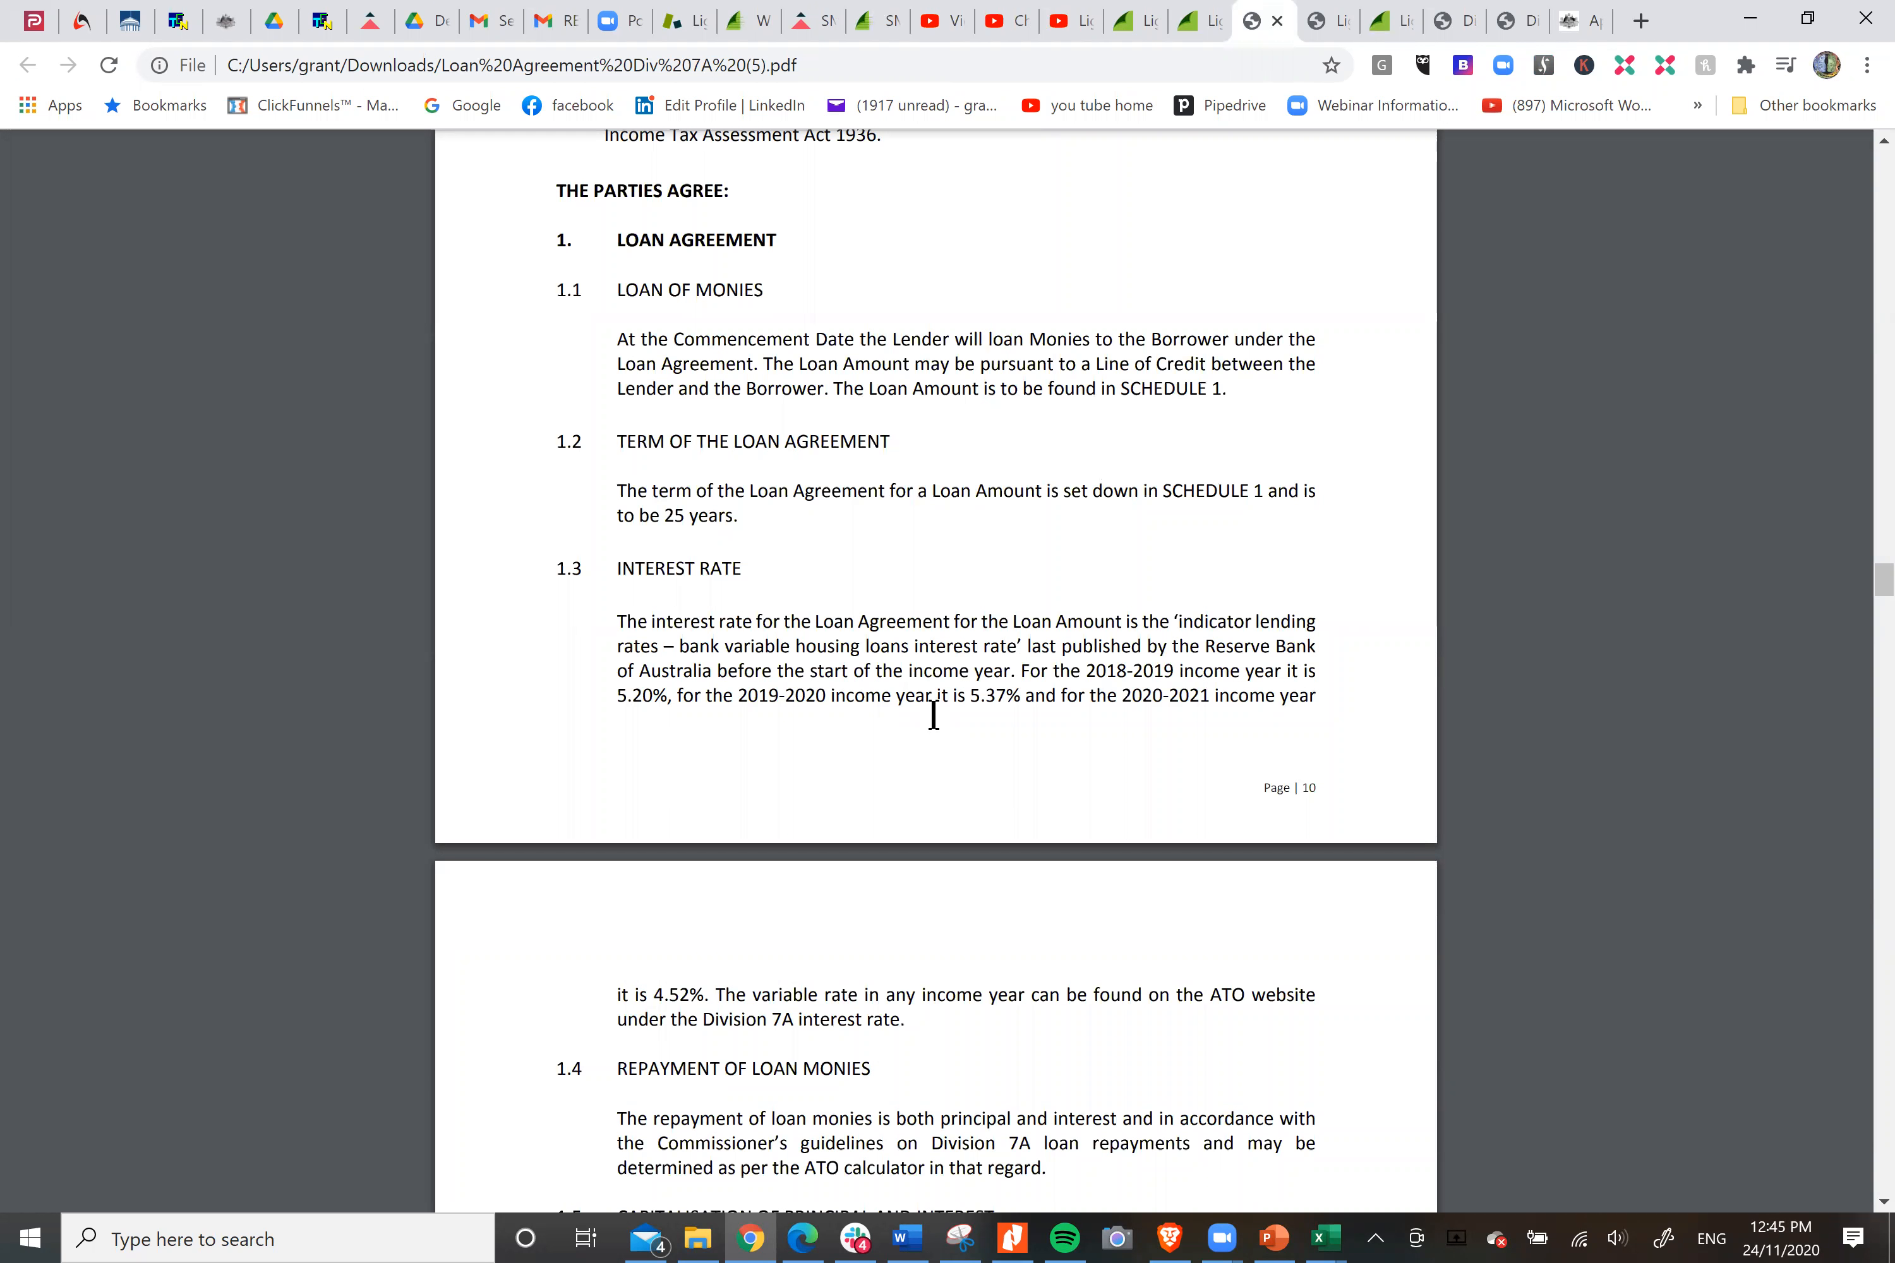
{"action": "scroll", "coordinate": [1289, 612], "scroll_direction": "down", "scroll_amount": 5}
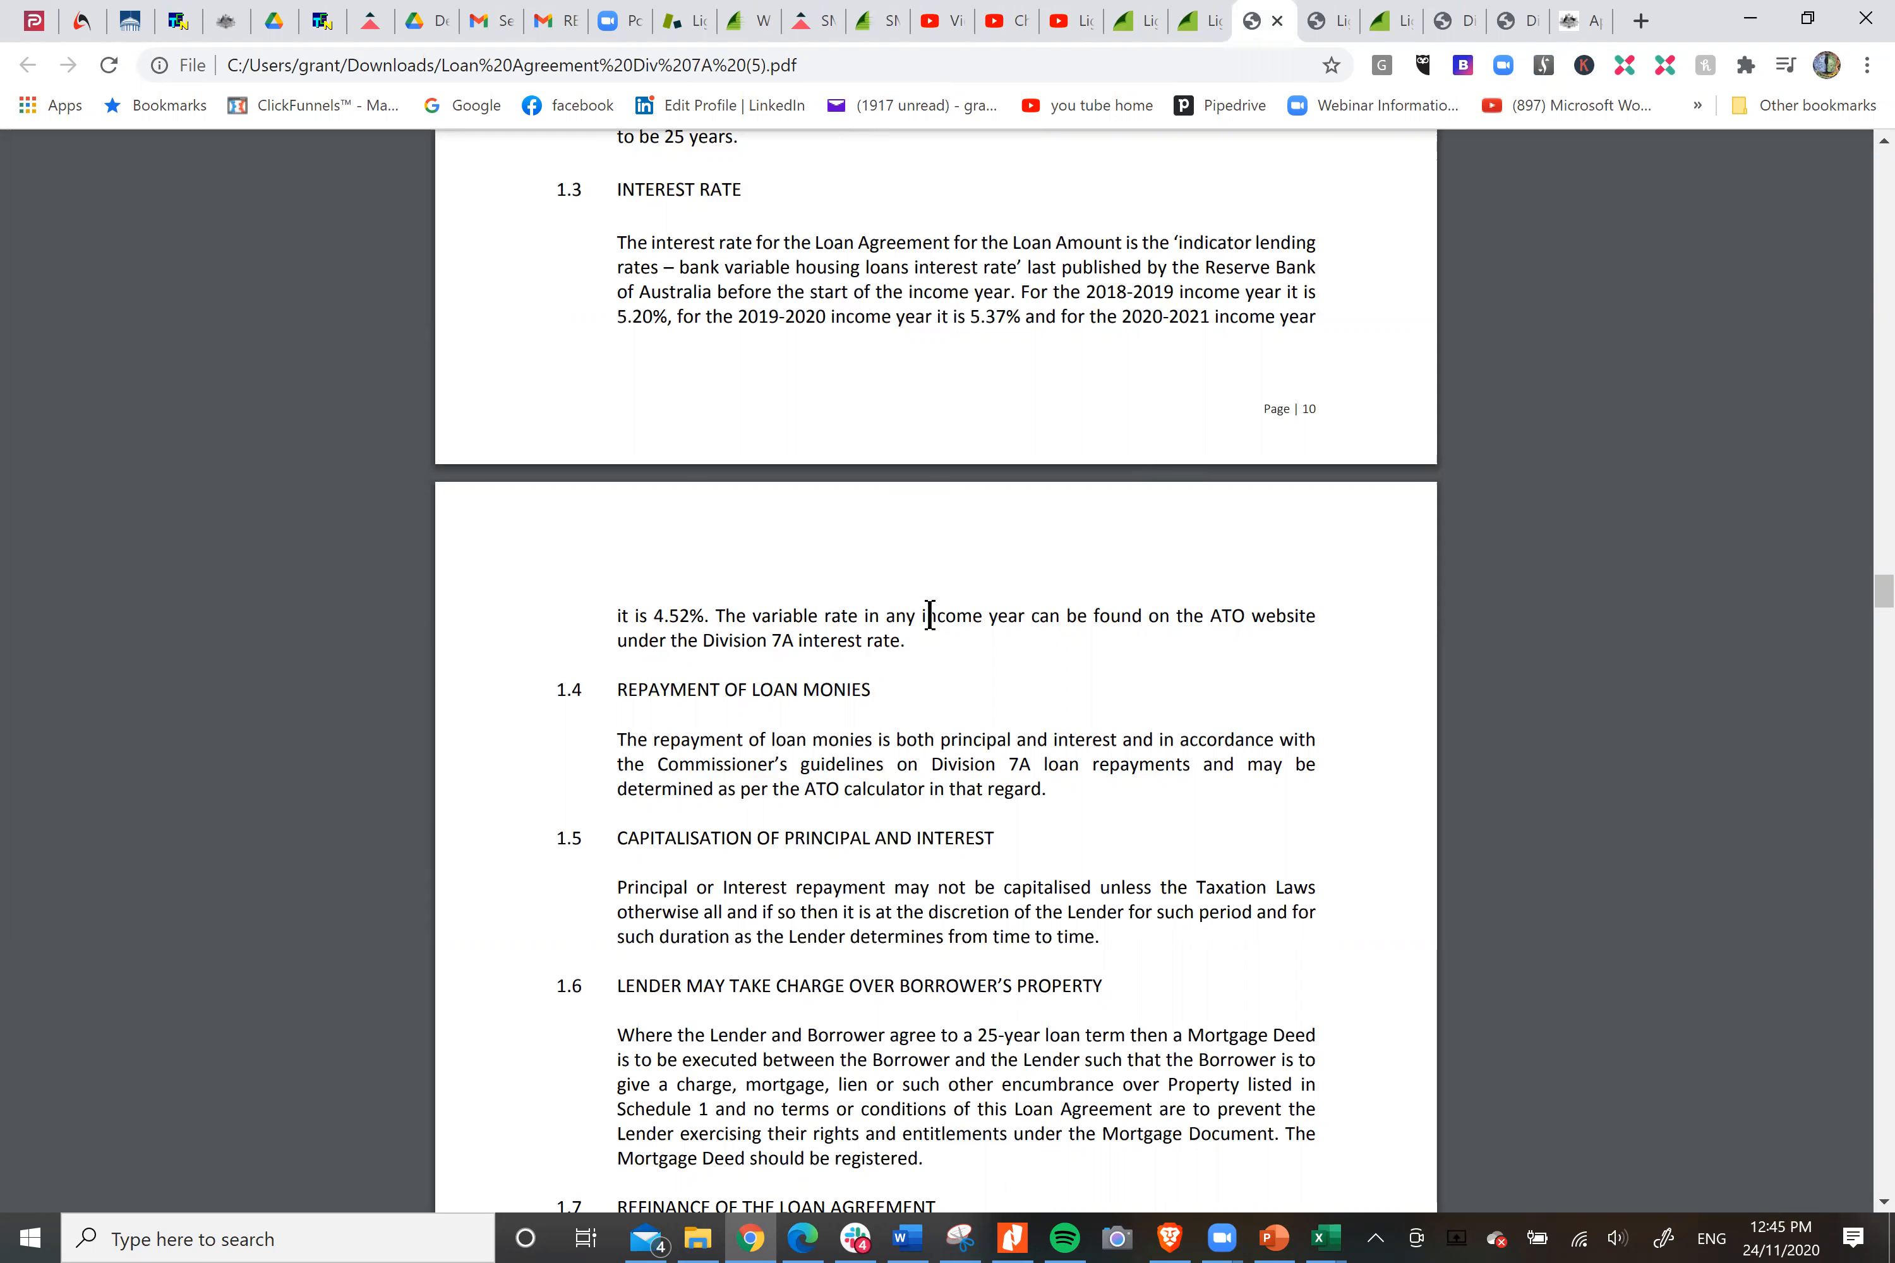
{"action": "left_click_drag", "start_coordinate": [1883, 591], "coordinate": [1883, 1083]}
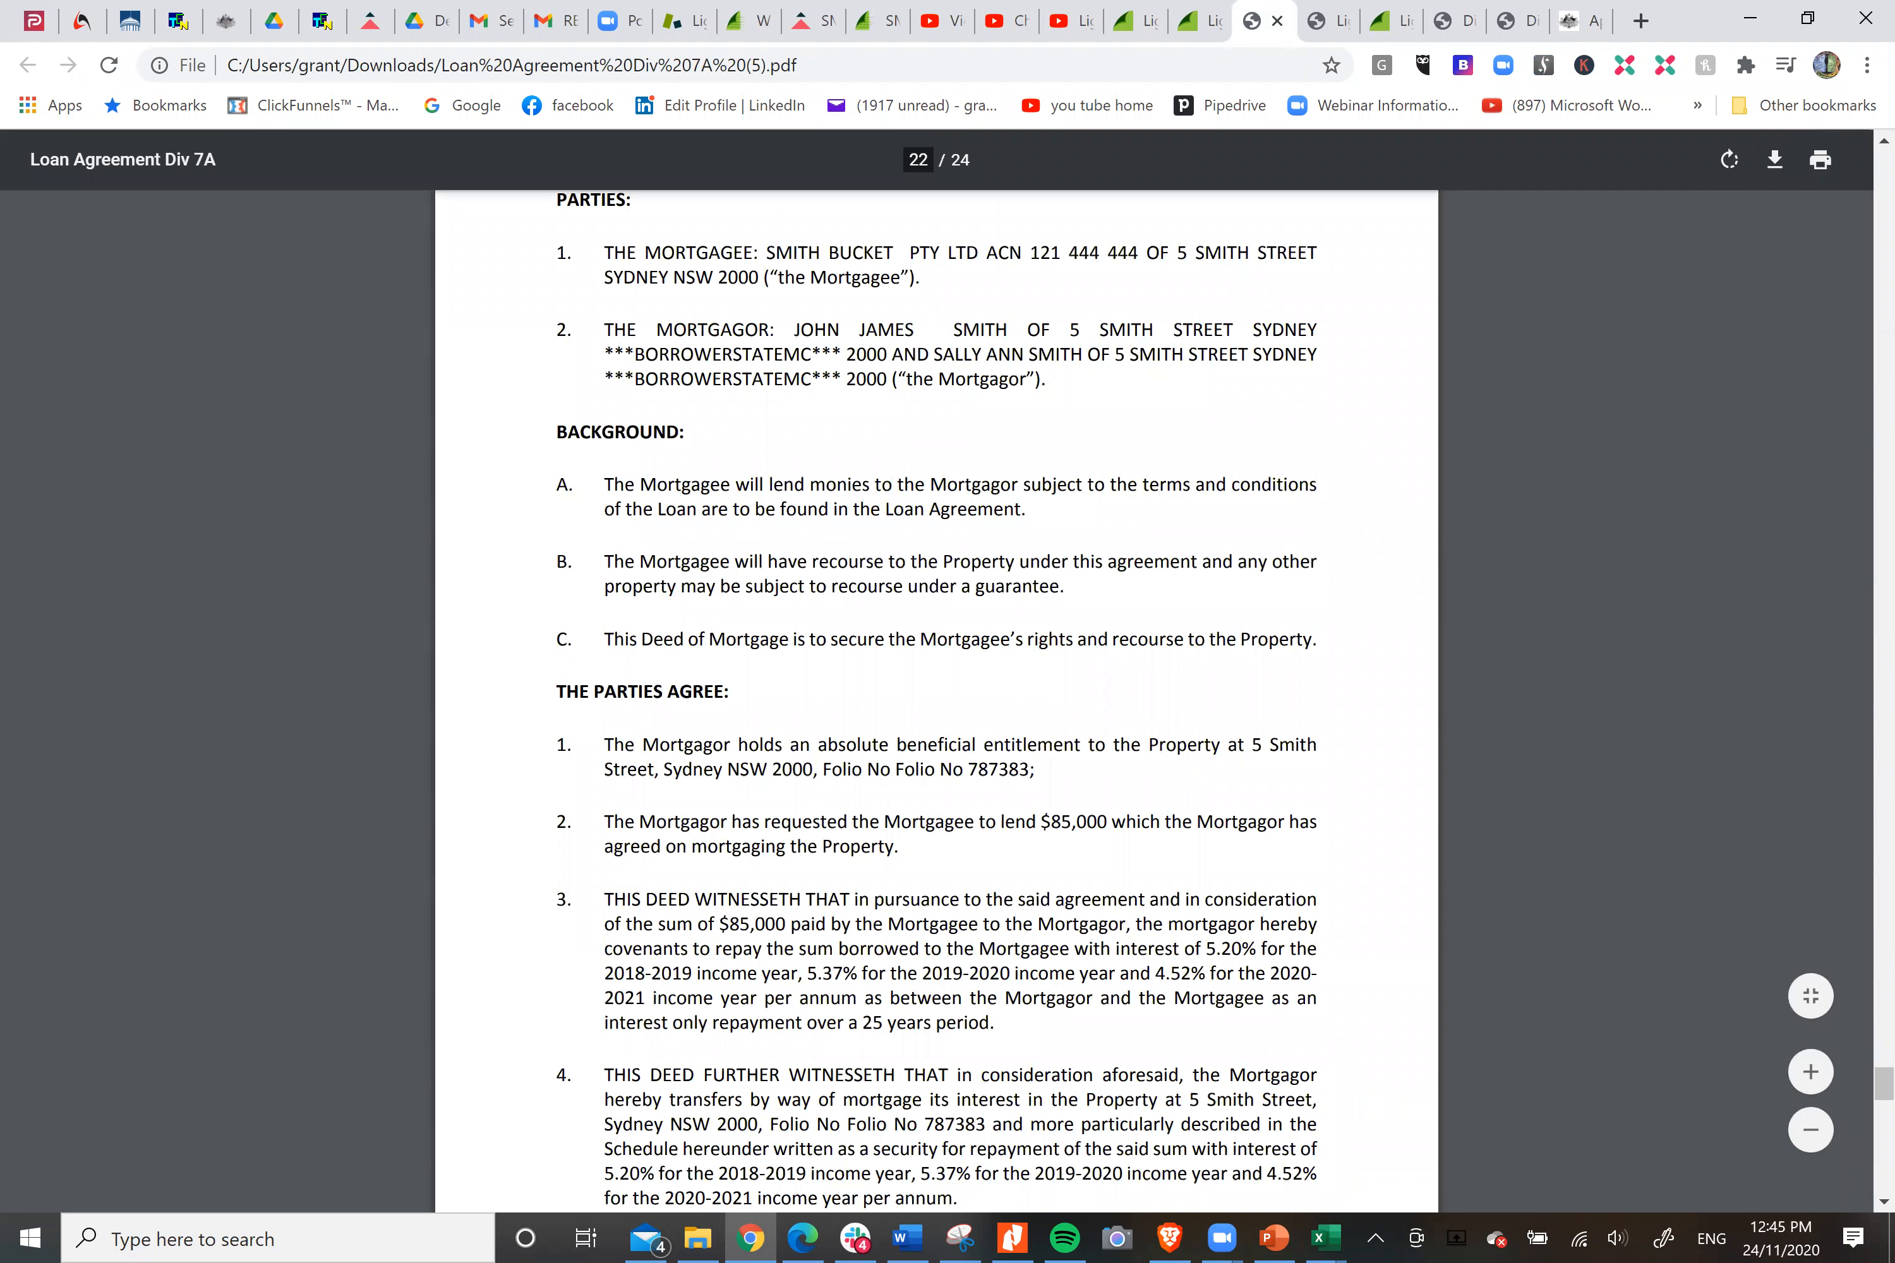
{"action": "left_click_drag", "start_coordinate": [1883, 1084], "coordinate": [1696, 283]}
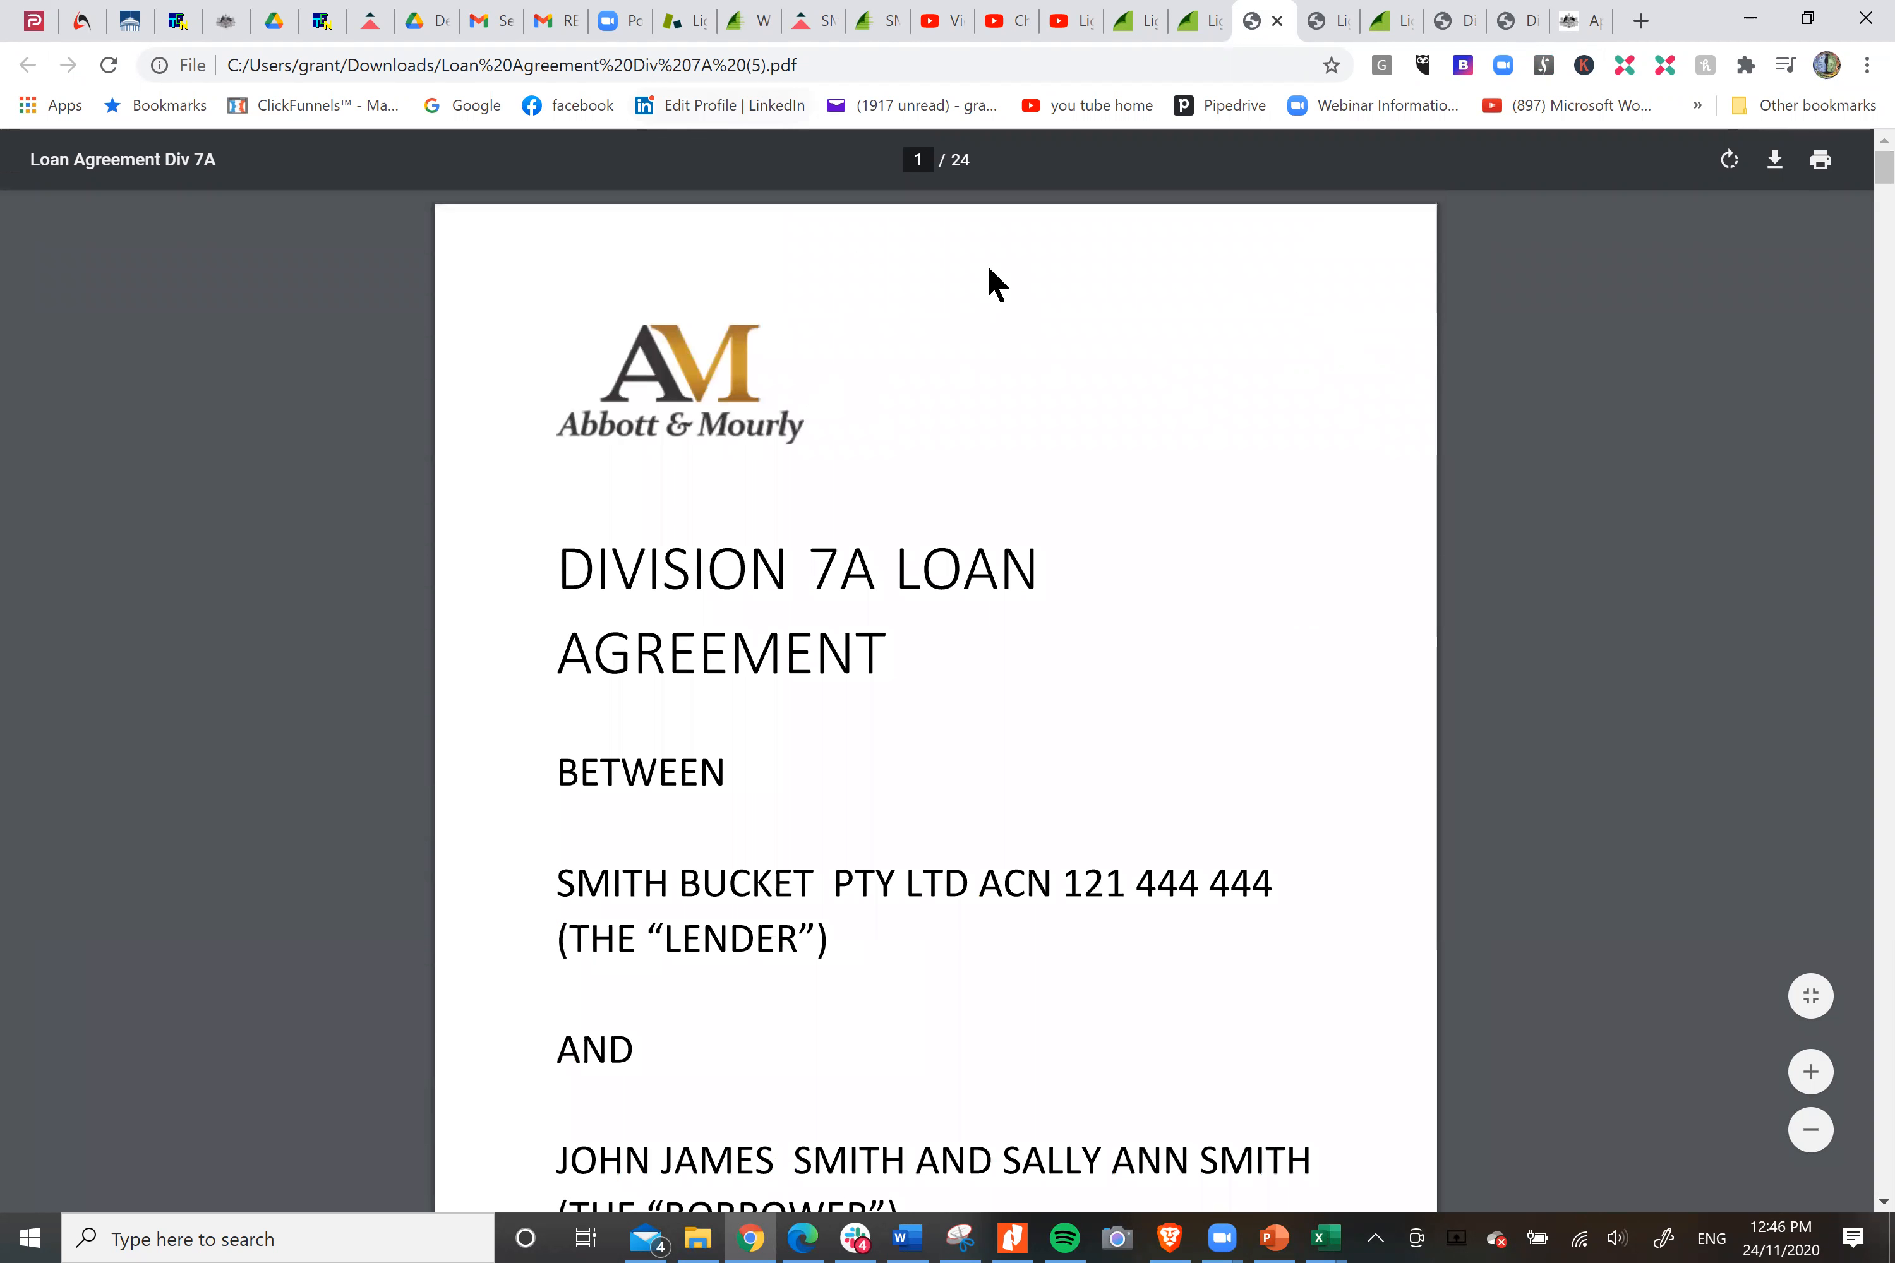